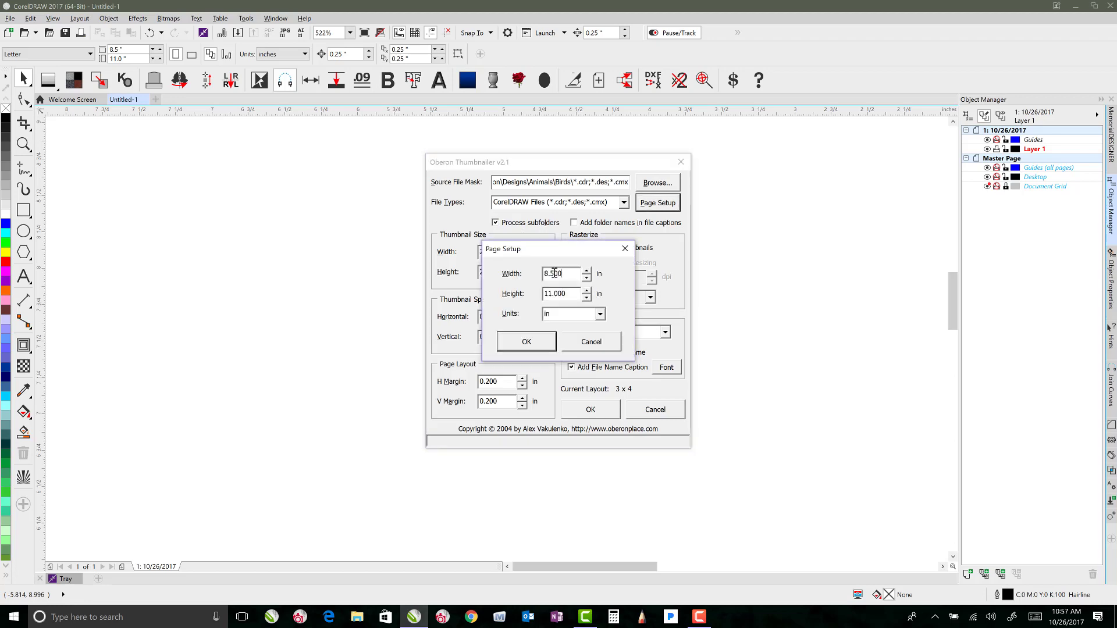
Step: Generate a catalog of the Birds designs on 8.5 × 11 in pages with 1.25 in thumbnails and file name captions
{"action": "left_click", "coordinate": [527, 342]}
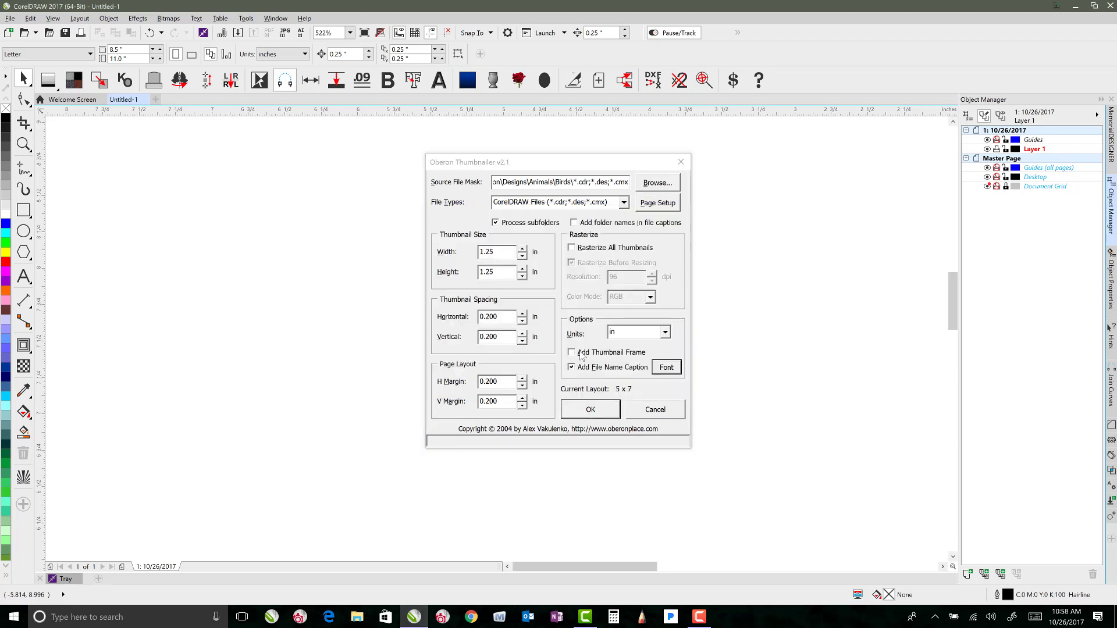
{"action": "left_click", "coordinate": [665, 332]}
{"action": "left_click", "coordinate": [664, 331]}
{"action": "left_click", "coordinate": [590, 410]}
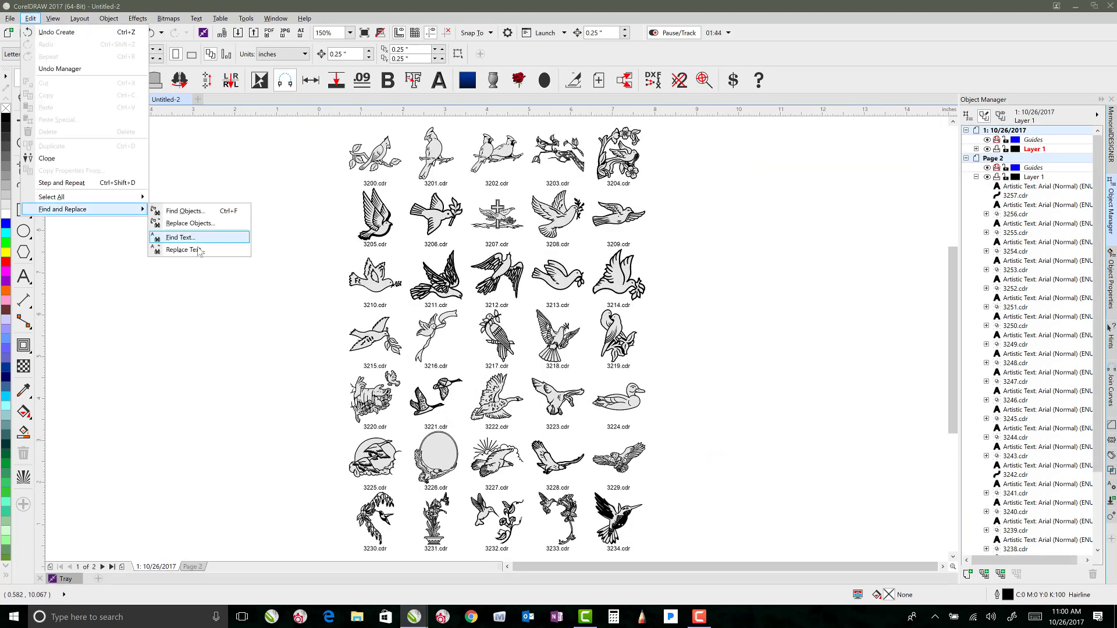
Step: Strip the .cdr extension from the bird thumbnail captions using text replacement
{"action": "left_click", "coordinate": [180, 251]}
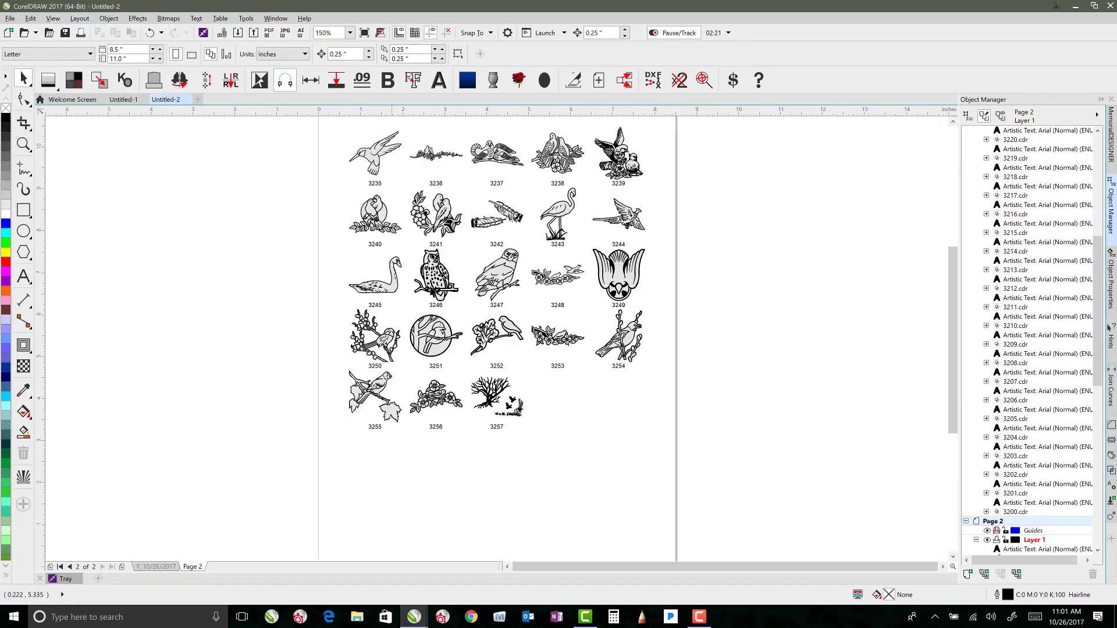
{"action": "key", "text": "F3"}
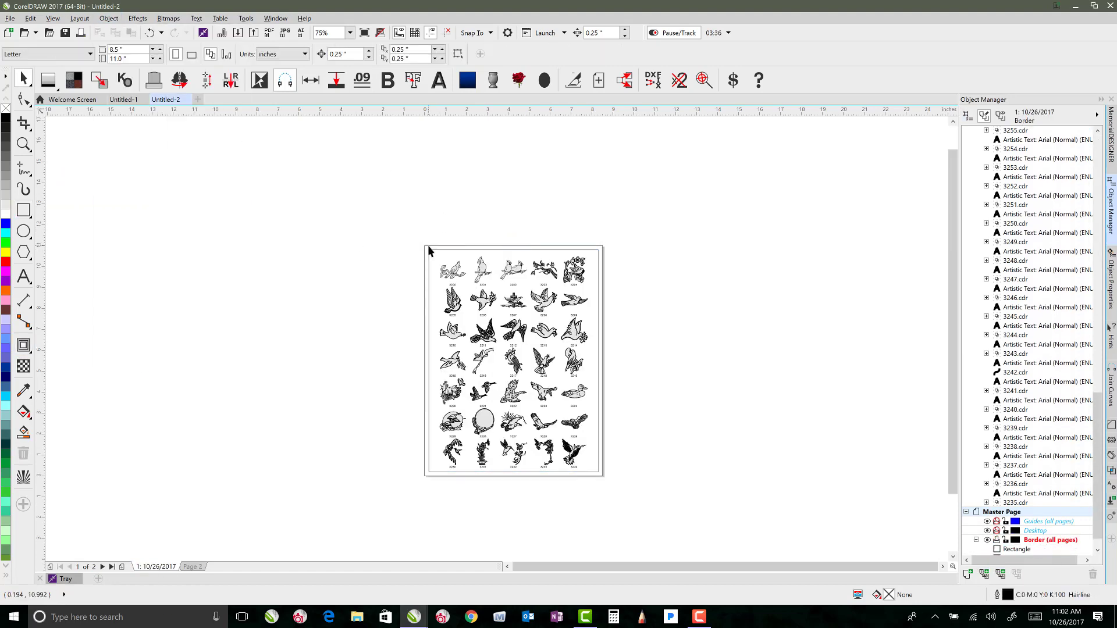
Step: Set up the border on all catalog pages and size its © MemorialDESIGNER text to fit the gap in the lower edge
{"action": "left_click", "coordinate": [428, 251]}
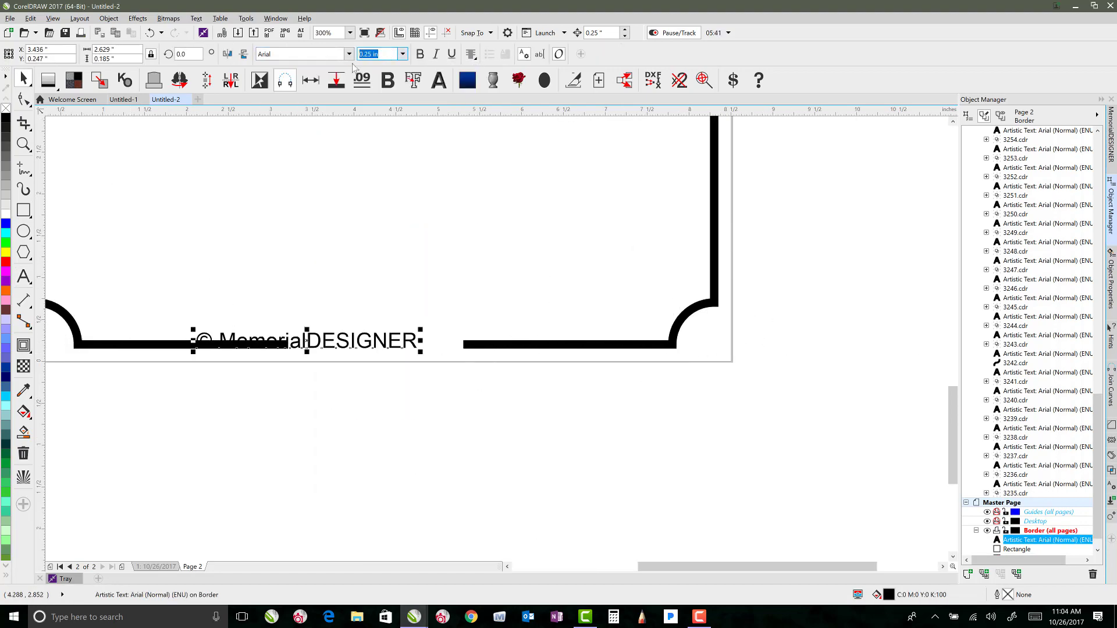
{"action": "left_click", "coordinate": [356, 444]}
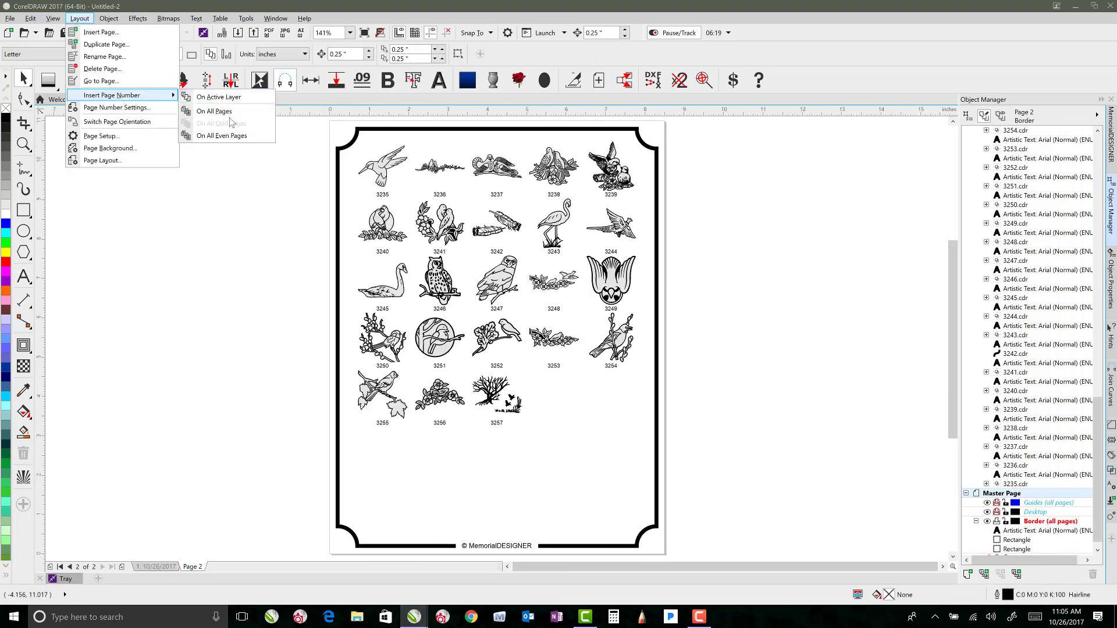
Step: Insert page numbers on all catalog pages and rename the first page as Page 1
{"action": "left_click", "coordinate": [233, 122]}
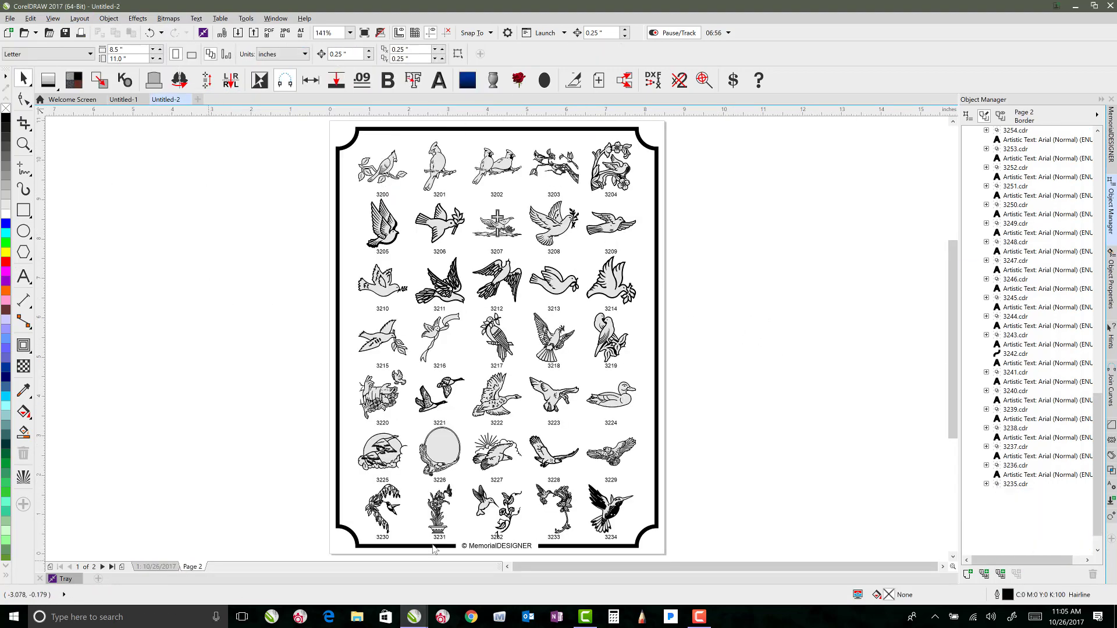
{"action": "left_click", "coordinate": [176, 567]}
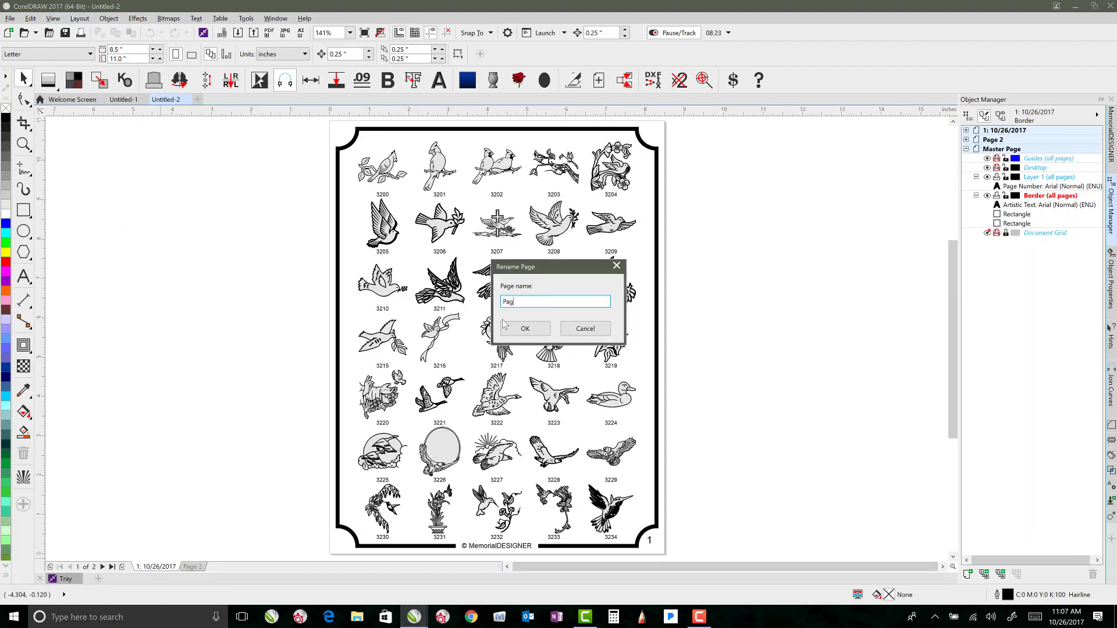
{"action": "key", "text": "Return"}
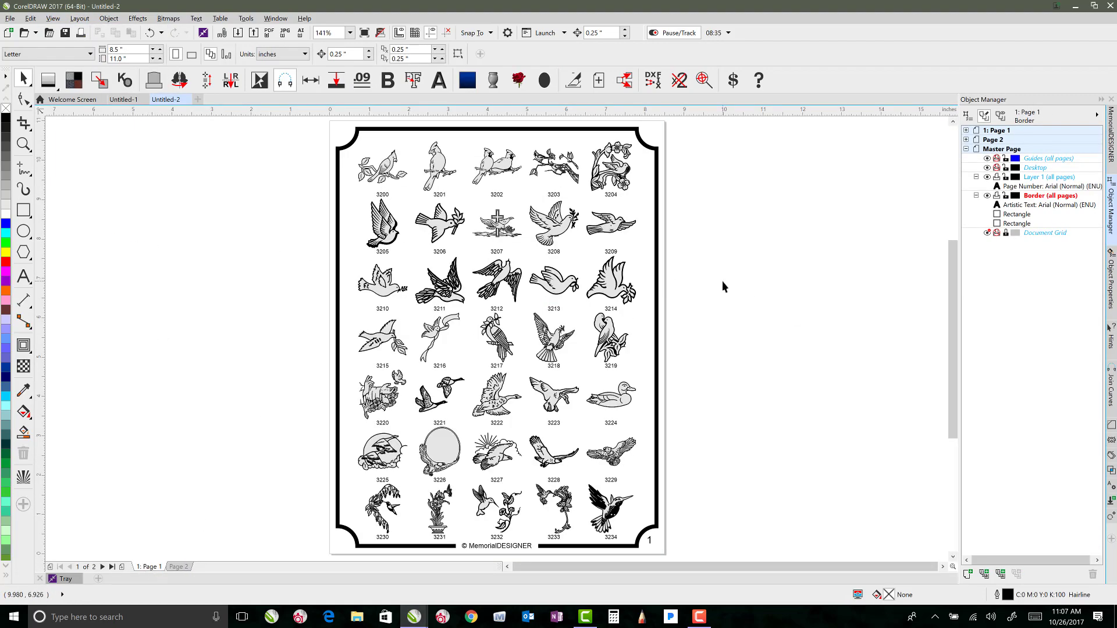
Step: Generate a thumbnail catalog from the Companion Dies layouts folder with the Oberon Thumbnailer
{"action": "left_click", "coordinate": [246, 18]}
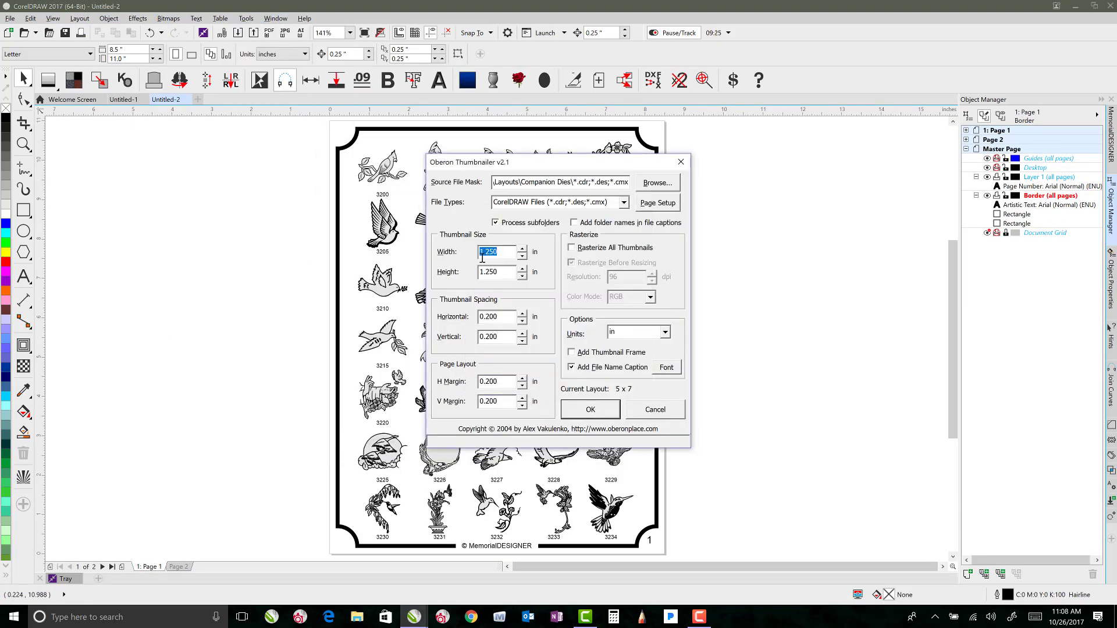
{"action": "left_click", "coordinate": [653, 227]}
{"action": "left_click", "coordinate": [590, 409]}
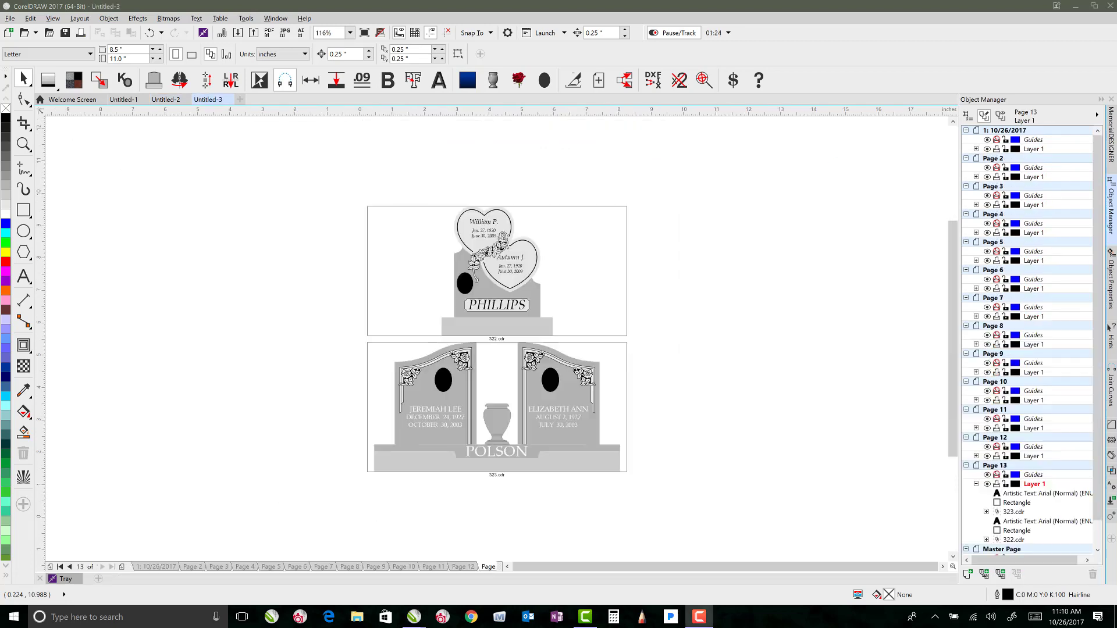
Step: Look through the companion memorial catalog pages and the second page of the bird catalog
{"action": "key", "text": "Page_Up"}
{"action": "key", "text": "Page_Up"}
{"action": "key", "text": "Page_Up"}
{"action": "key", "text": "Page_Up"}
{"action": "key", "text": "Page_Up"}
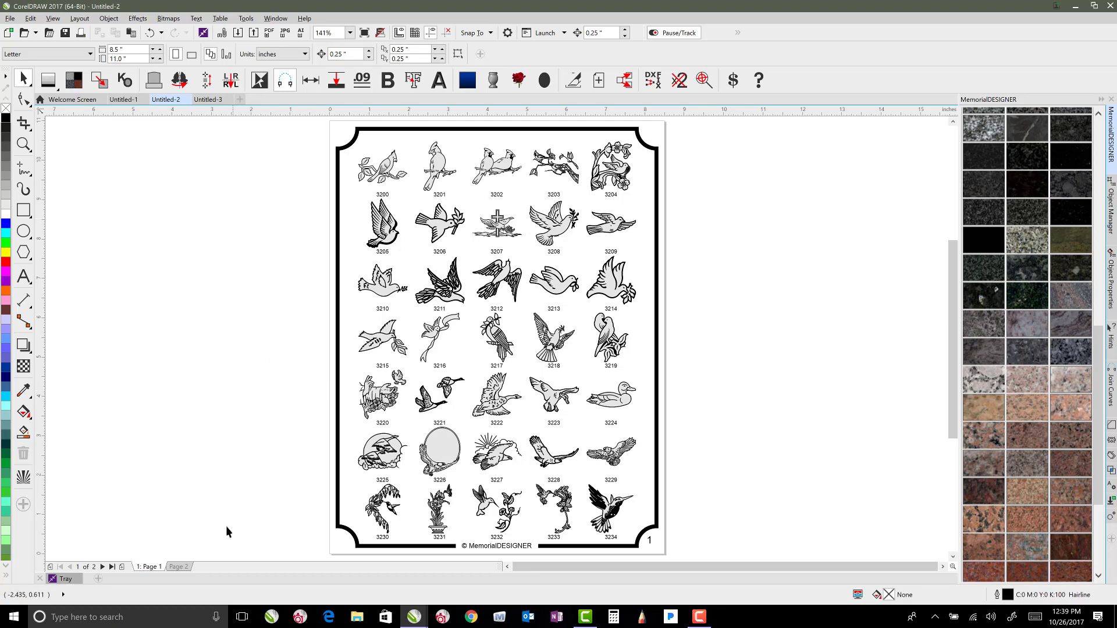
{"action": "left_click", "coordinate": [177, 565]}
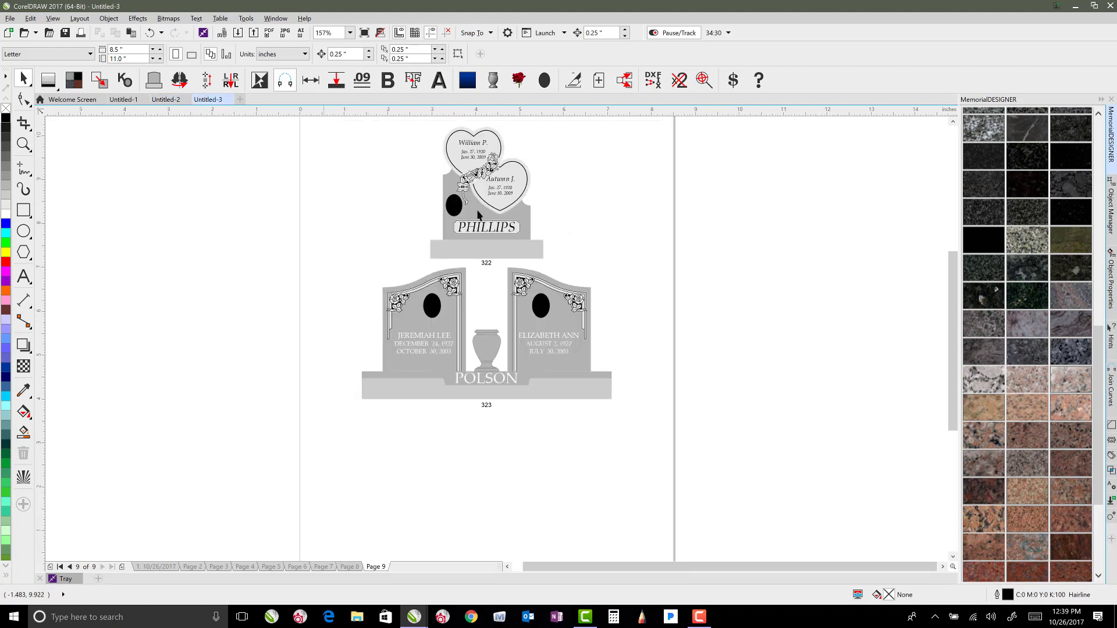
{"action": "left_click", "coordinate": [166, 567]}
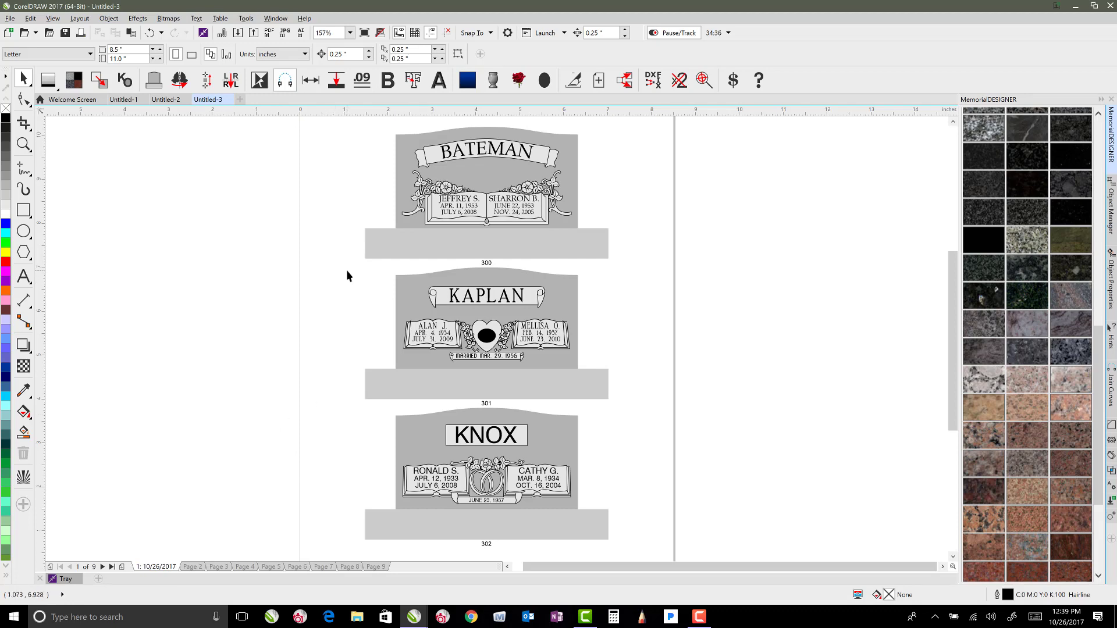
Step: Stagger the first page's memorials, moving designs 300 and 302 left to about X 3.18 in and design 301 right to about X 5.23 in
{"action": "left_click", "coordinate": [486, 175]}
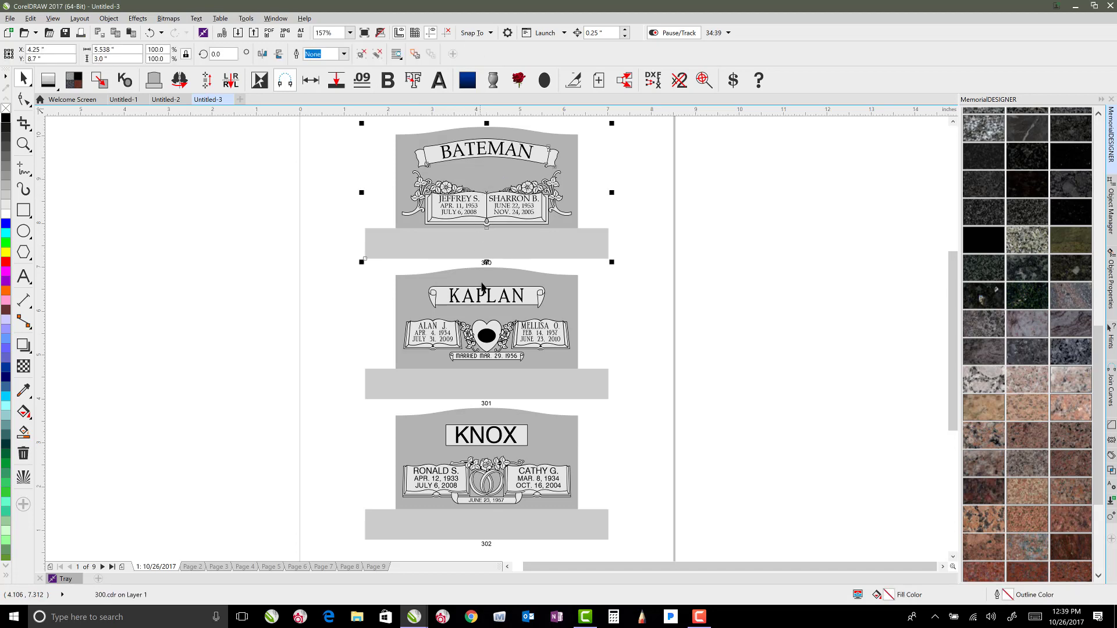
{"action": "left_click", "coordinate": [494, 456], "text": "shift"}
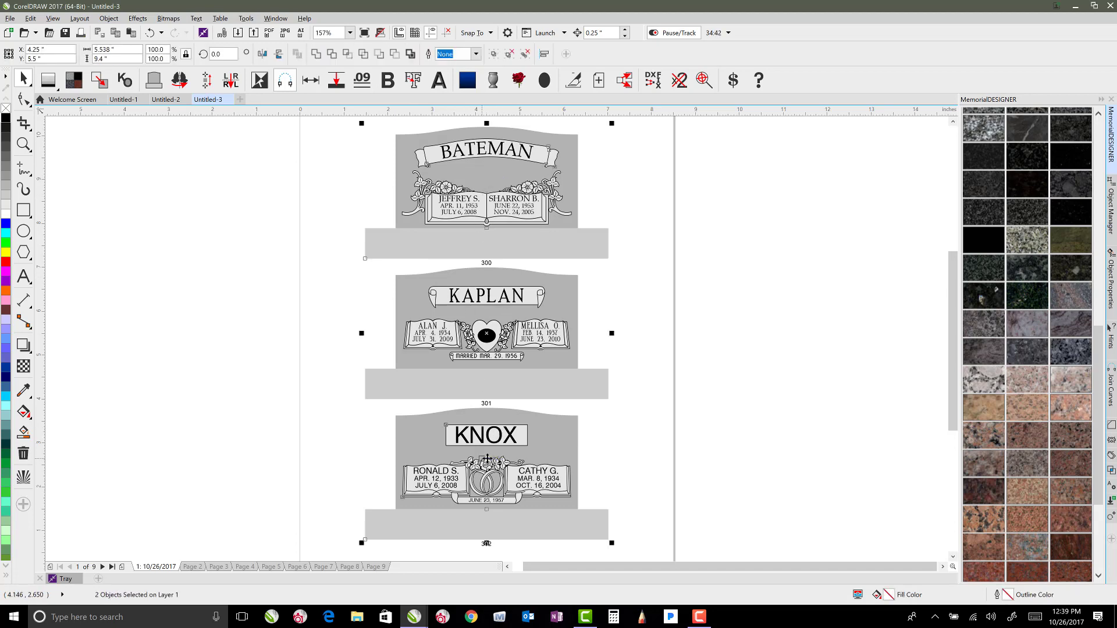
{"action": "left_click_drag", "start_coordinate": [498, 454], "coordinate": [452, 453]}
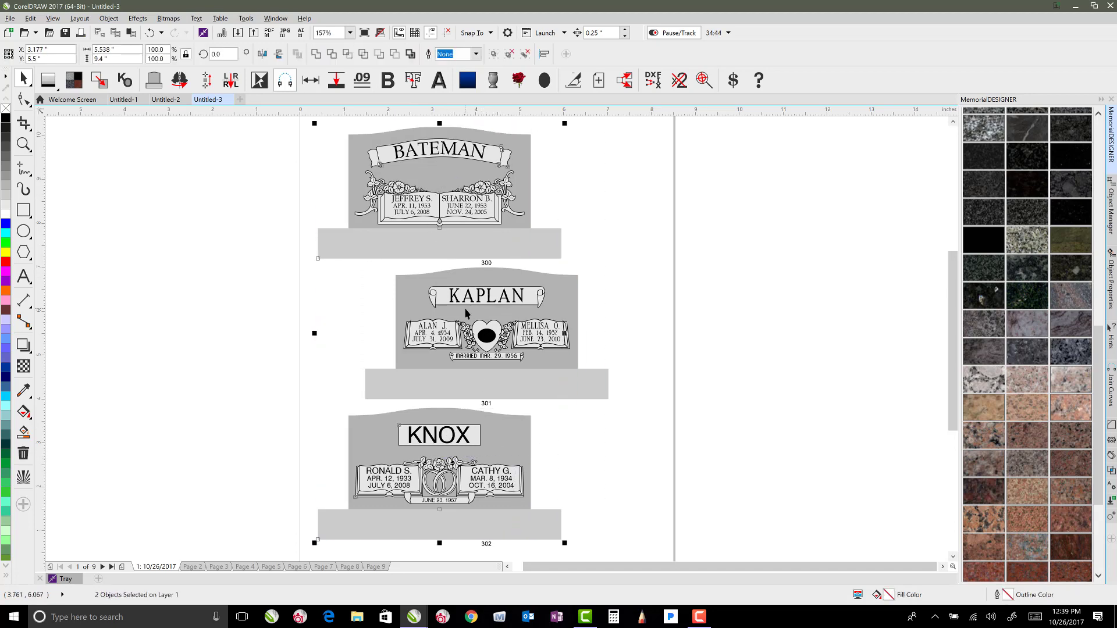
{"action": "left_click", "coordinate": [464, 314]}
{"action": "left_click_drag", "start_coordinate": [456, 322], "coordinate": [499, 321]}
{"action": "left_click", "coordinate": [665, 286]}
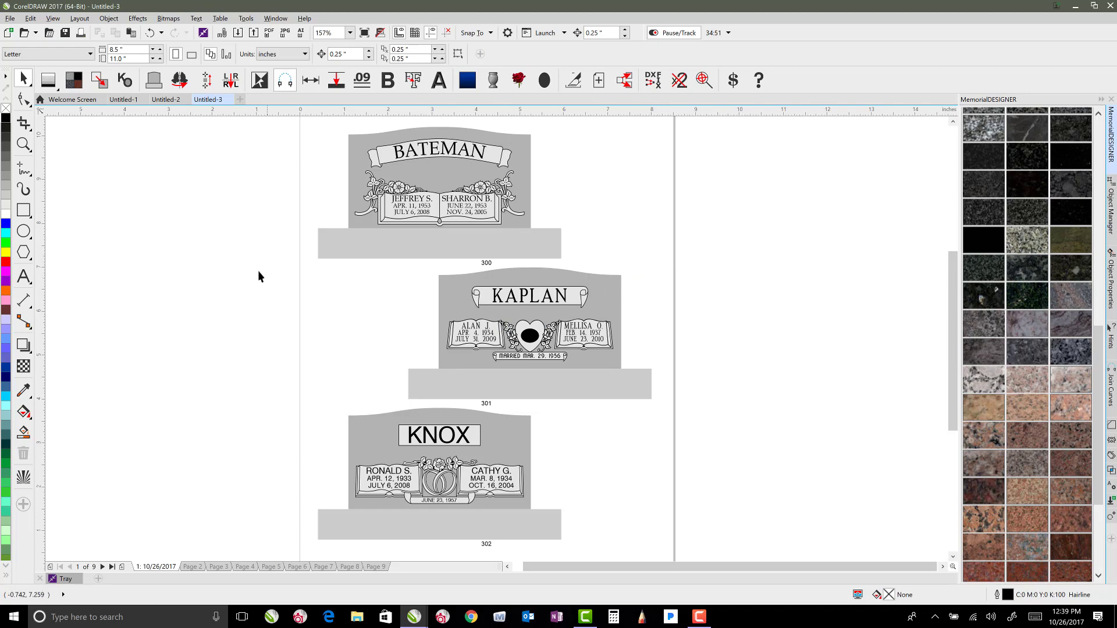
Step: Move the 300 caption to the right of the uppermost memorial and expand it into the lines "Design: 300", "Color:" and "Size:"
{"action": "left_click_drag", "start_coordinate": [485, 262], "coordinate": [569, 163]}
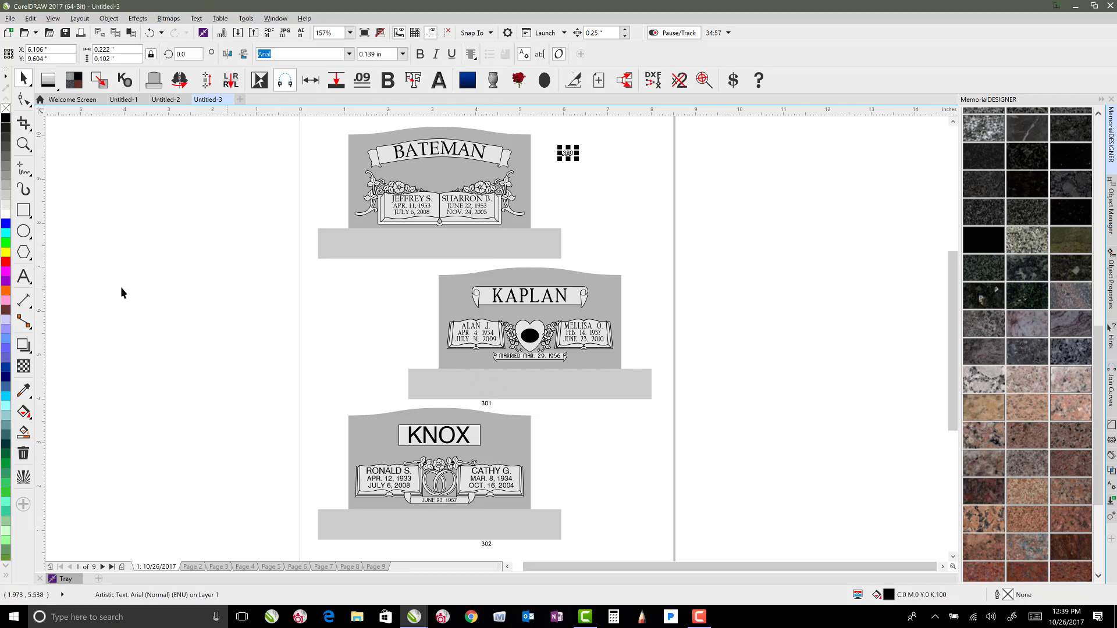
{"action": "left_click", "coordinate": [24, 276]}
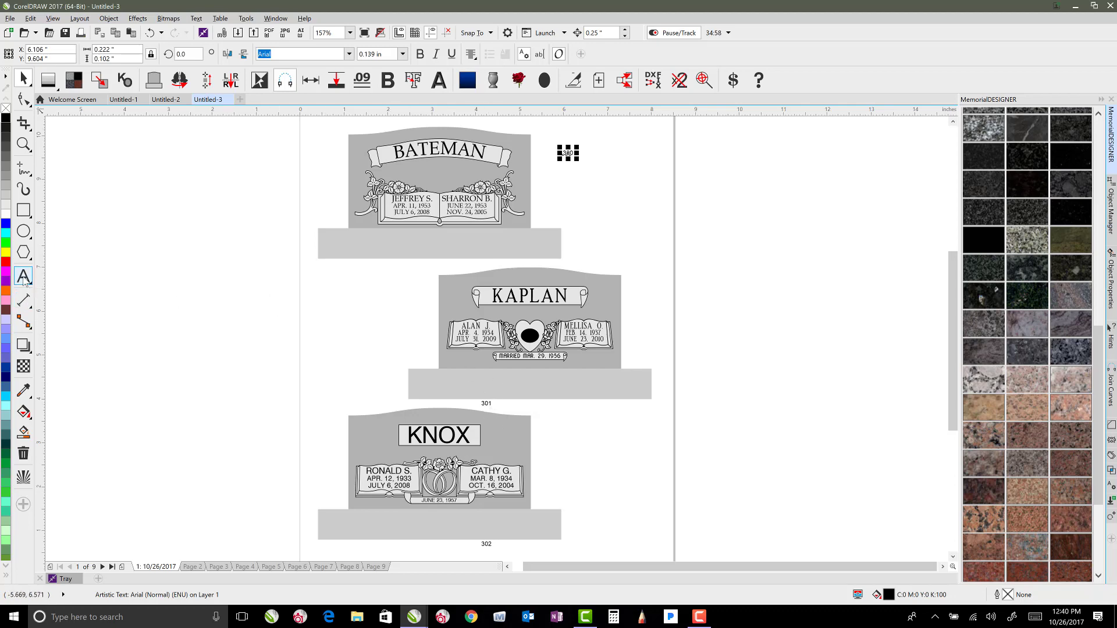
{"action": "left_click", "coordinate": [563, 152]}
{"action": "type", "text": "DES"}
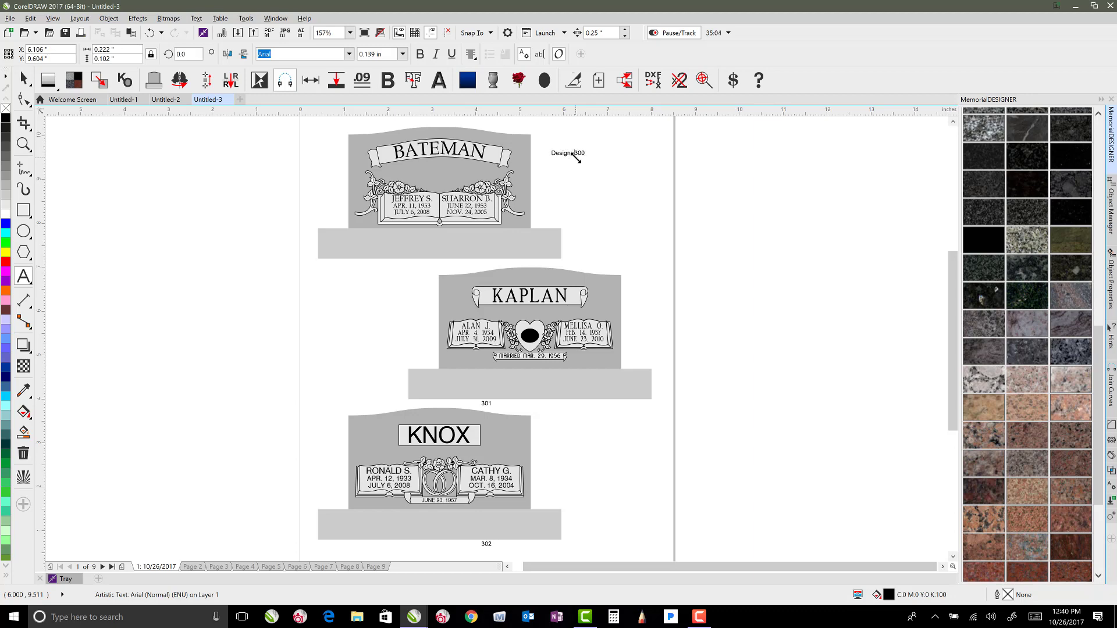
{"action": "left_click", "coordinate": [575, 156]}
{"action": "key", "text": "Return"}
{"action": "left_click", "coordinate": [576, 157]}
{"action": "left_click", "coordinate": [575, 157]}
{"action": "left_click", "coordinate": [575, 158]}
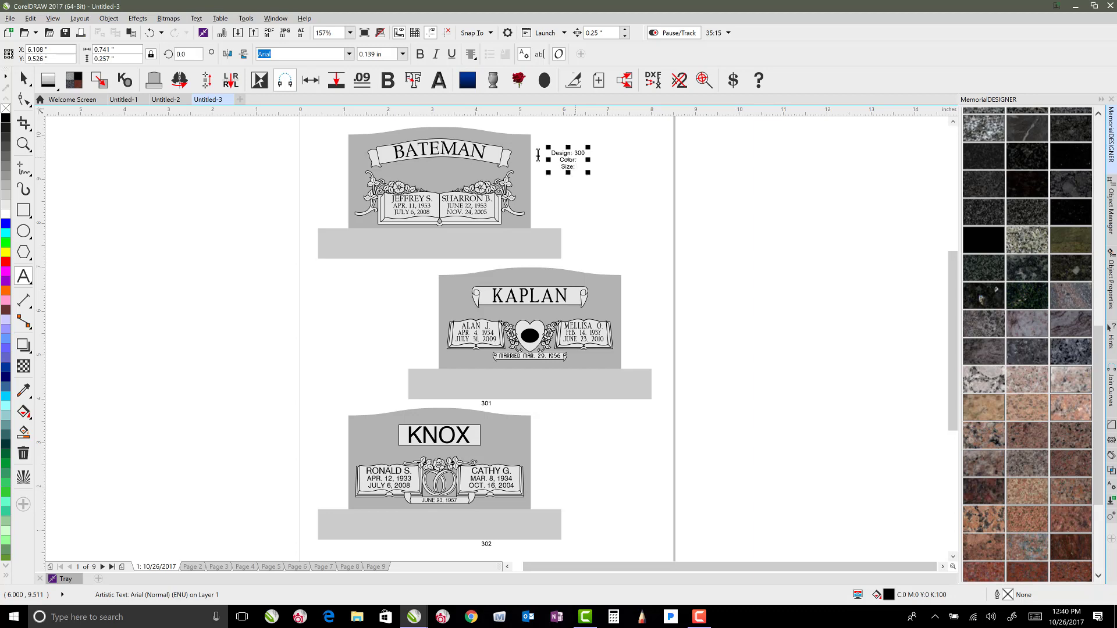
Step: Left-align the three-line caption and enlarge its text to about 0.287 in beside the uppermost memorial
{"action": "left_click", "coordinate": [24, 80]}
{"action": "left_click", "coordinate": [452, 55]}
{"action": "left_click", "coordinate": [452, 55]}
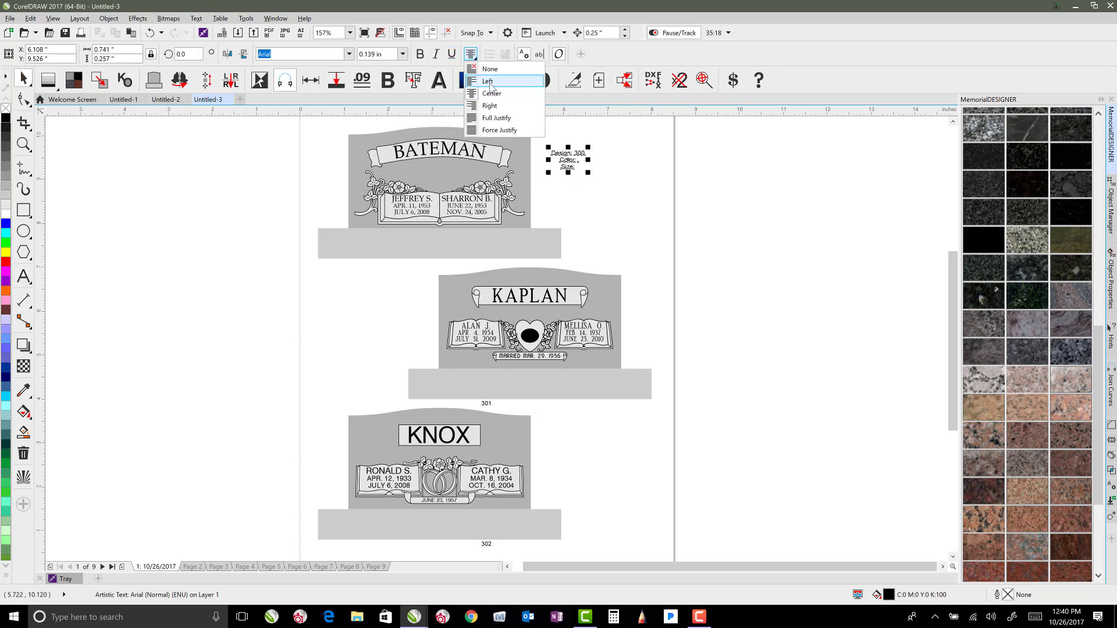
{"action": "left_click", "coordinate": [483, 78]}
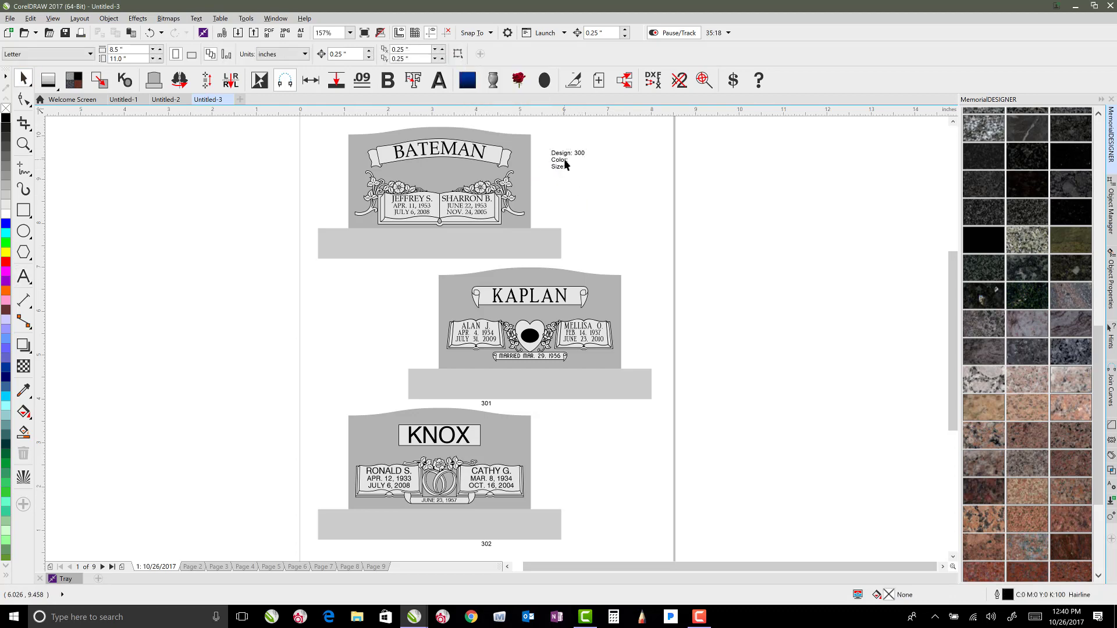
{"action": "mouse_move", "coordinate": [589, 172]}
{"action": "left_mouse_down"}
{"action": "mouse_move", "coordinate": [629, 203]}
{"action": "mouse_move", "coordinate": [576, 165]}
{"action": "left_mouse_up"}
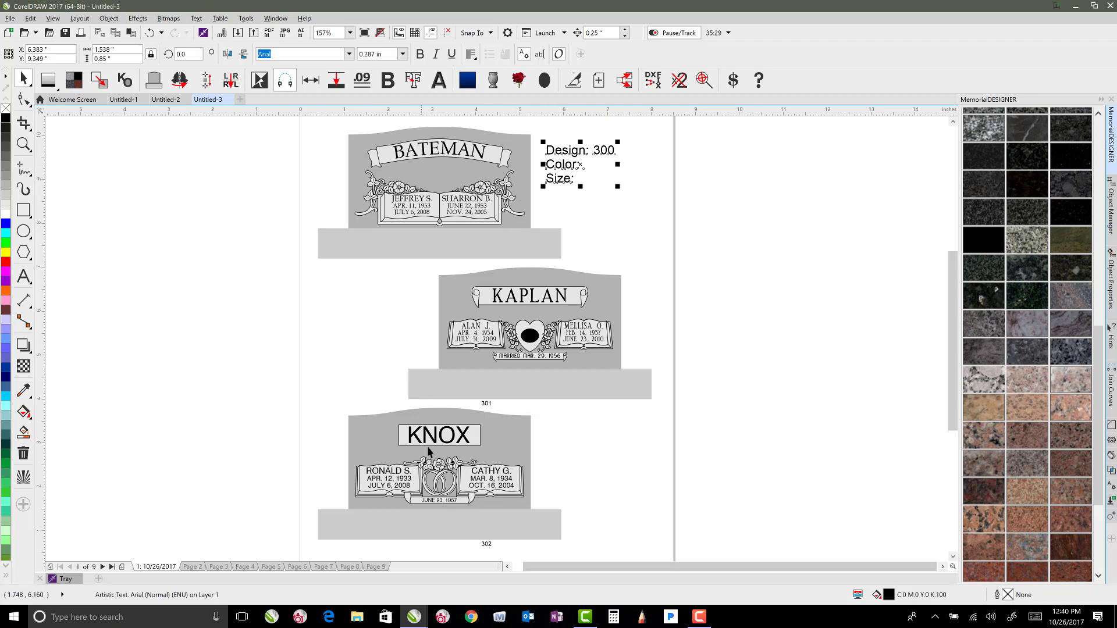
{"action": "left_click_drag", "start_coordinate": [563, 165], "coordinate": [565, 167]}
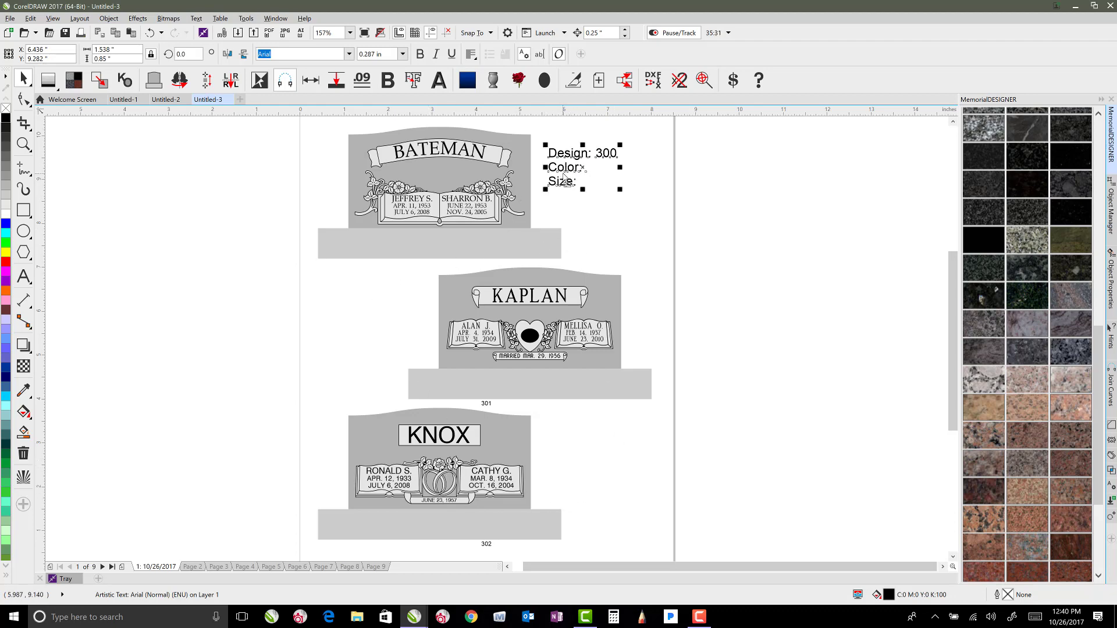
Step: Apply granite textures to the three memorials: dark green on design 300, blue-gray on 301 and red on 302
{"action": "left_click", "coordinate": [456, 200]}
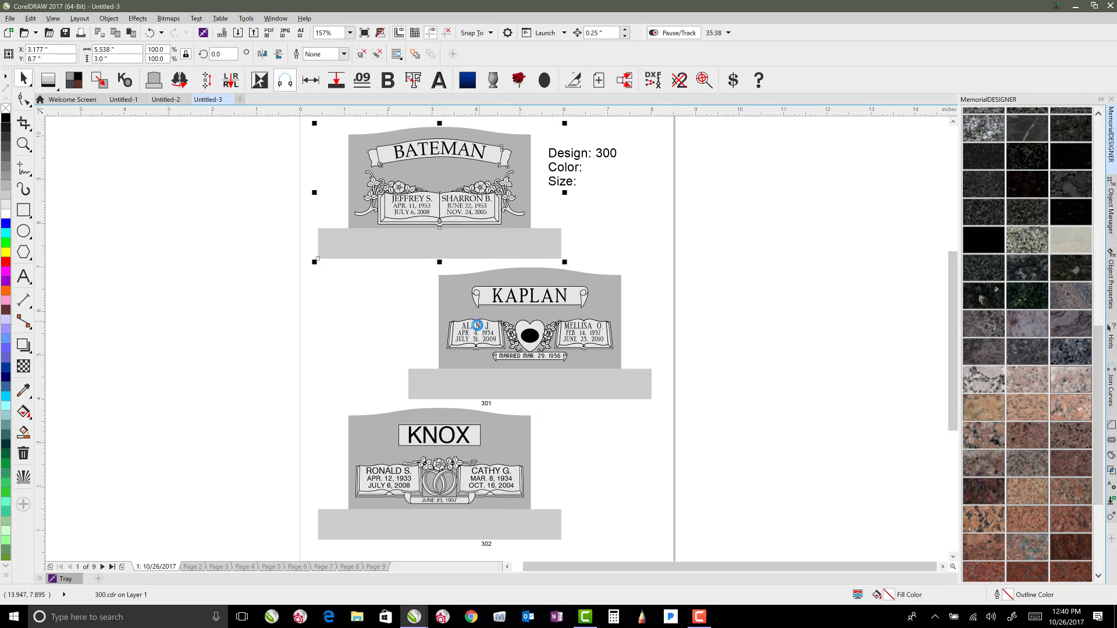
{"action": "left_click", "coordinate": [477, 327]}
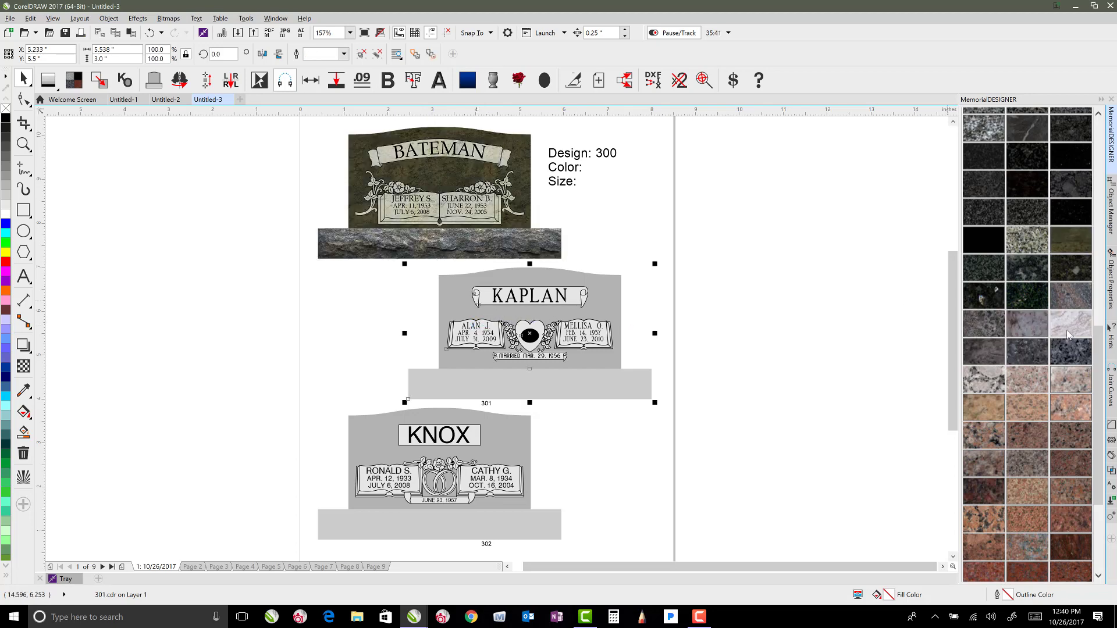
{"action": "left_click", "coordinate": [1072, 351]}
{"action": "left_click", "coordinate": [512, 463]}
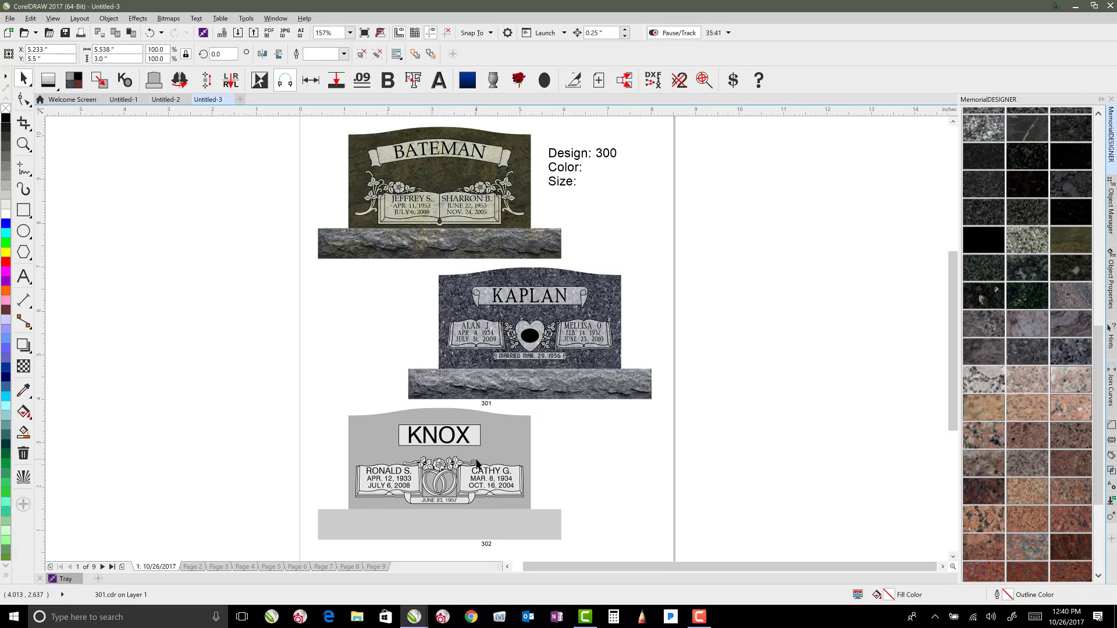
{"action": "left_click", "coordinate": [984, 541]}
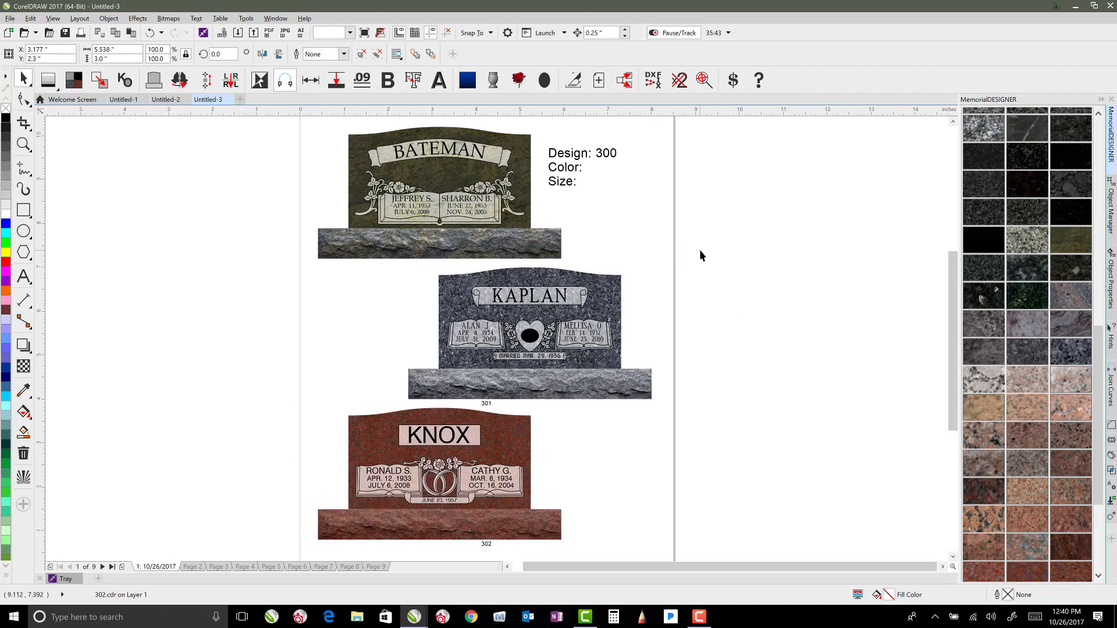
Step: Enter "Tropical Green" on the caption's Color line and shift the caption block slightly down and left to fit within the page
{"action": "left_click", "coordinate": [568, 175]}
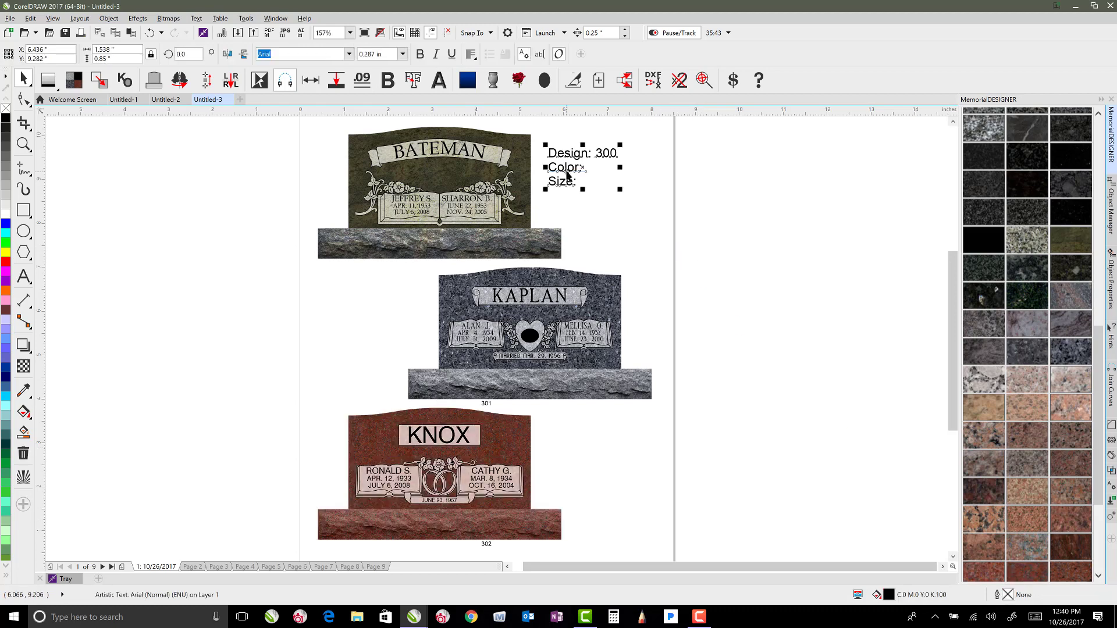
{"action": "left_click", "coordinate": [23, 277]}
{"action": "left_click", "coordinate": [580, 167]}
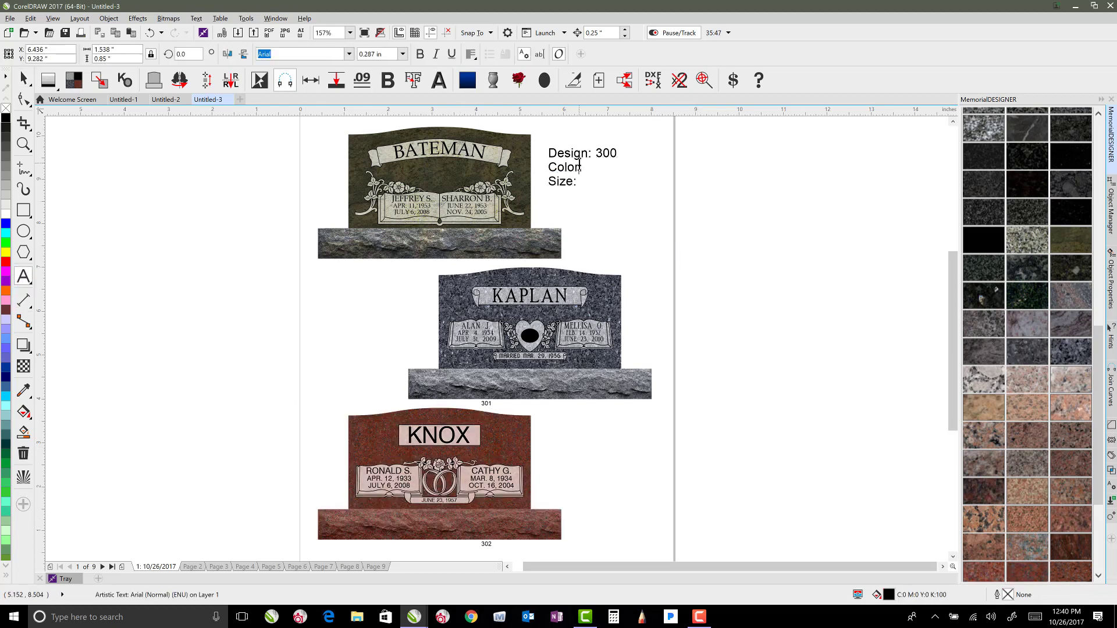
{"action": "type", "text": "Tropical Green"}
{"action": "key", "text": "ctrl+space"}
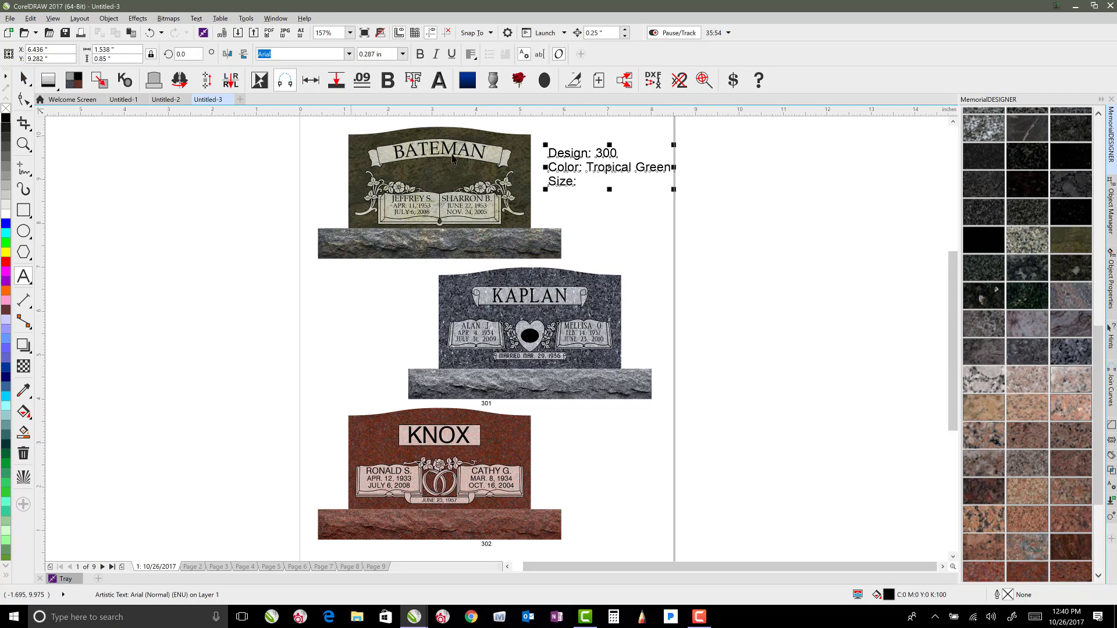
{"action": "left_click_drag", "start_coordinate": [567, 165], "coordinate": [562, 180]}
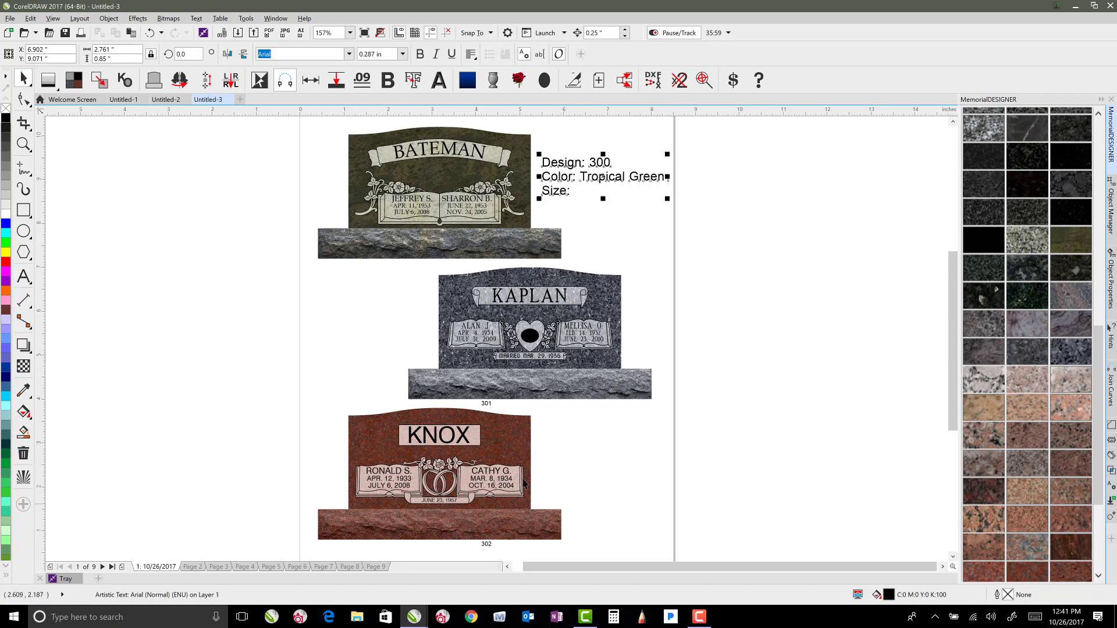
{"action": "left_click", "coordinate": [621, 329]}
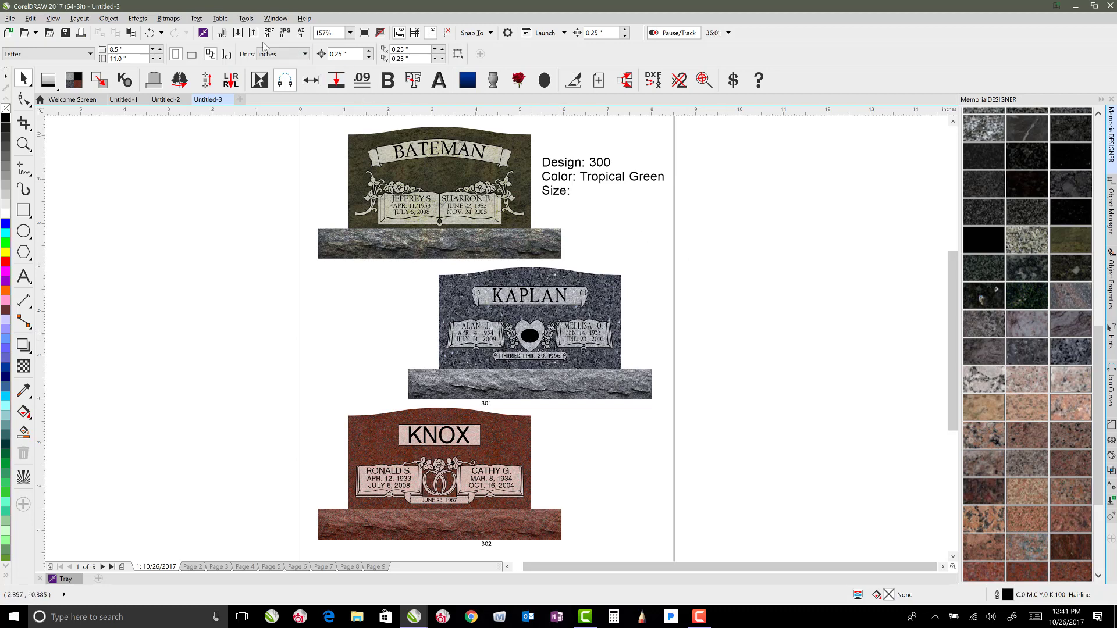
Step: Import Elderly Couple.jpg and place it at its original size in the empty area beside the page
{"action": "key", "text": "ctrl+i"}
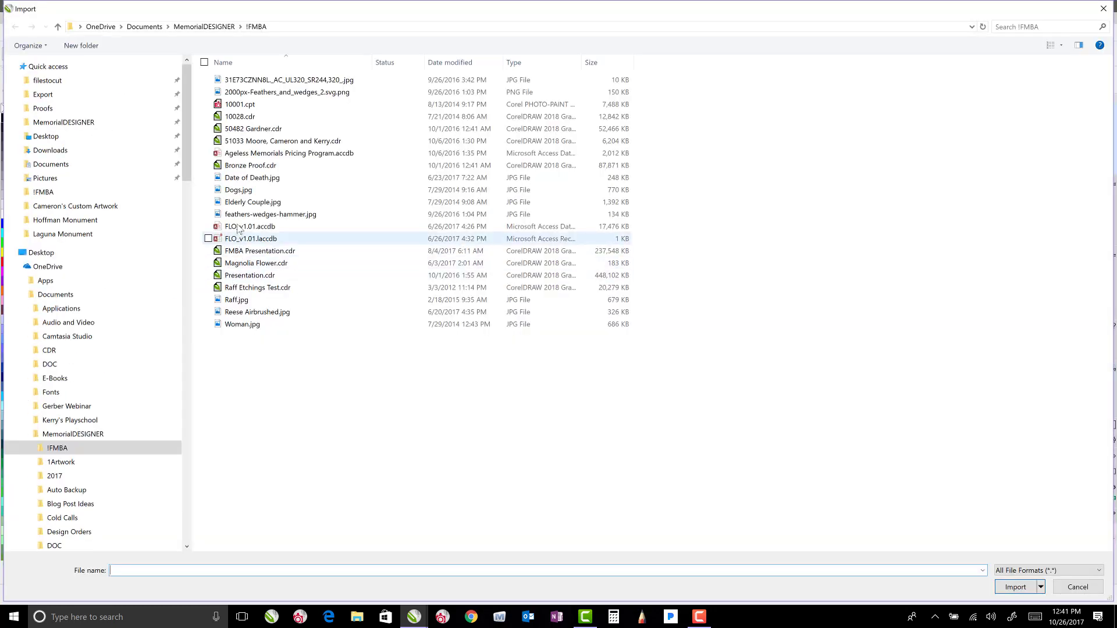
{"action": "left_click", "coordinate": [248, 203]}
{"action": "left_click", "coordinate": [1015, 587]}
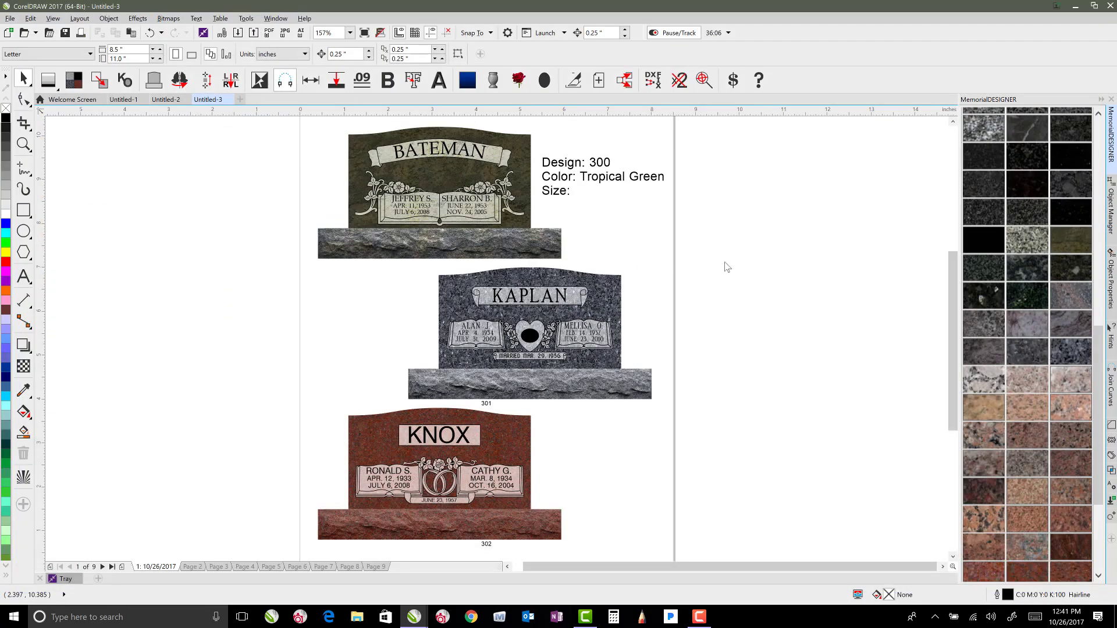
{"action": "left_click", "coordinate": [714, 235]}
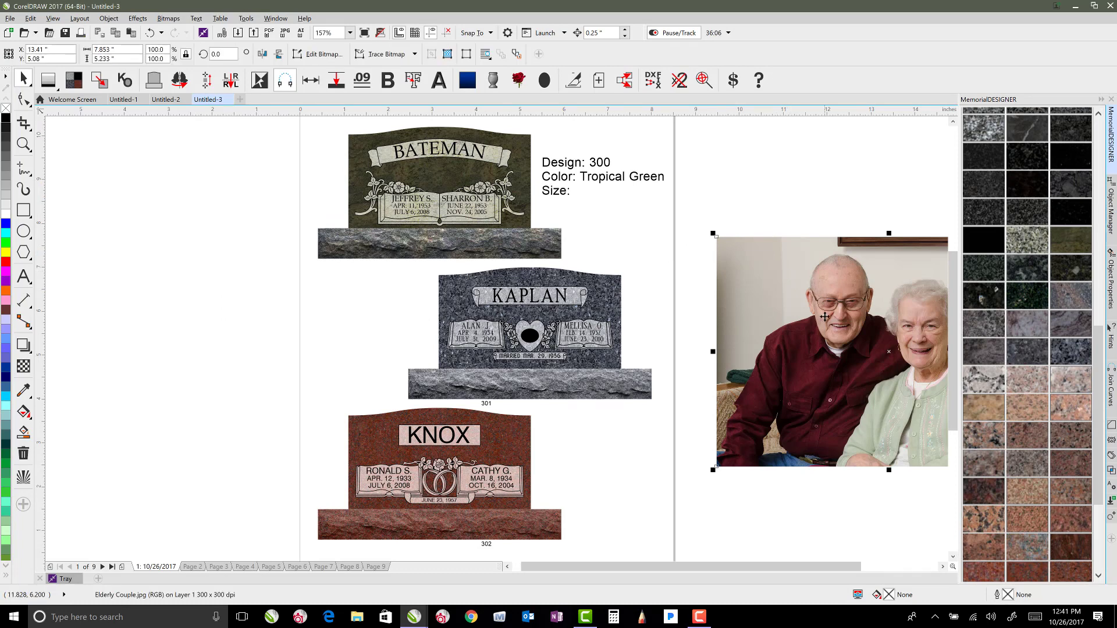
Step: PowerClip the couple's photo inside the black oval of the heart on design 301 and fill the frame proportionally
{"action": "left_click_drag", "start_coordinate": [825, 317], "coordinate": [530, 337]}
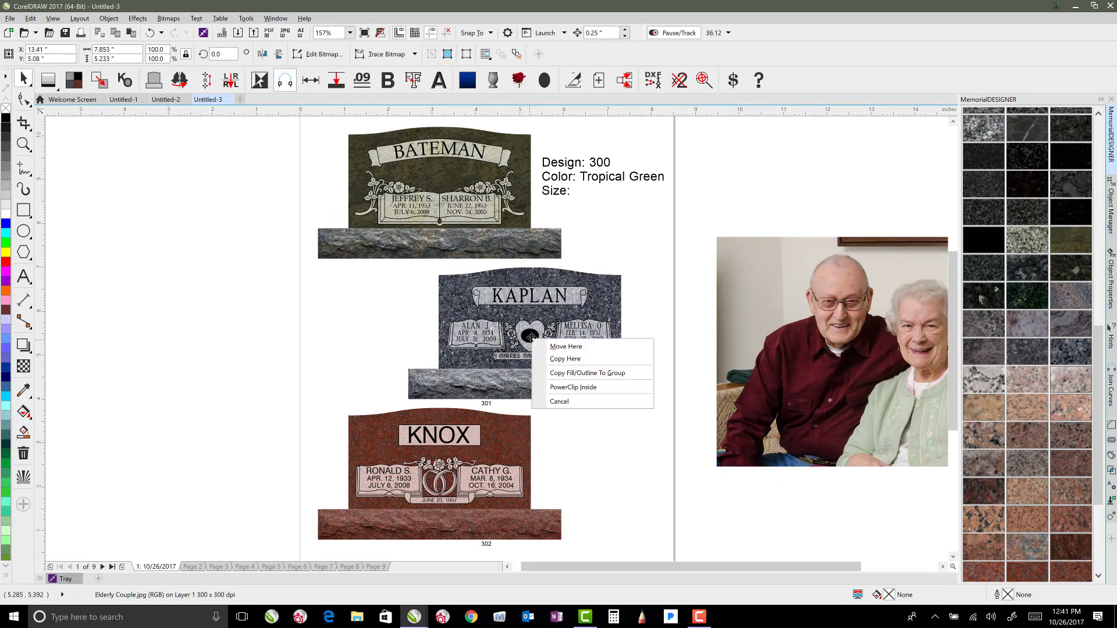
{"action": "left_click", "coordinate": [575, 387]}
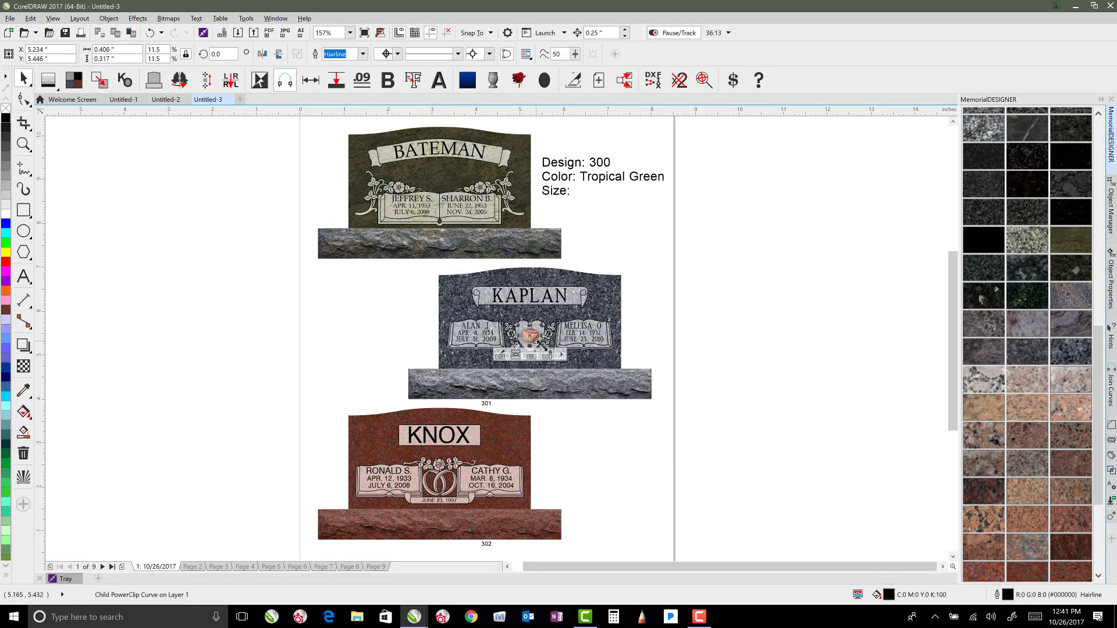
{"action": "left_click", "coordinate": [562, 355]}
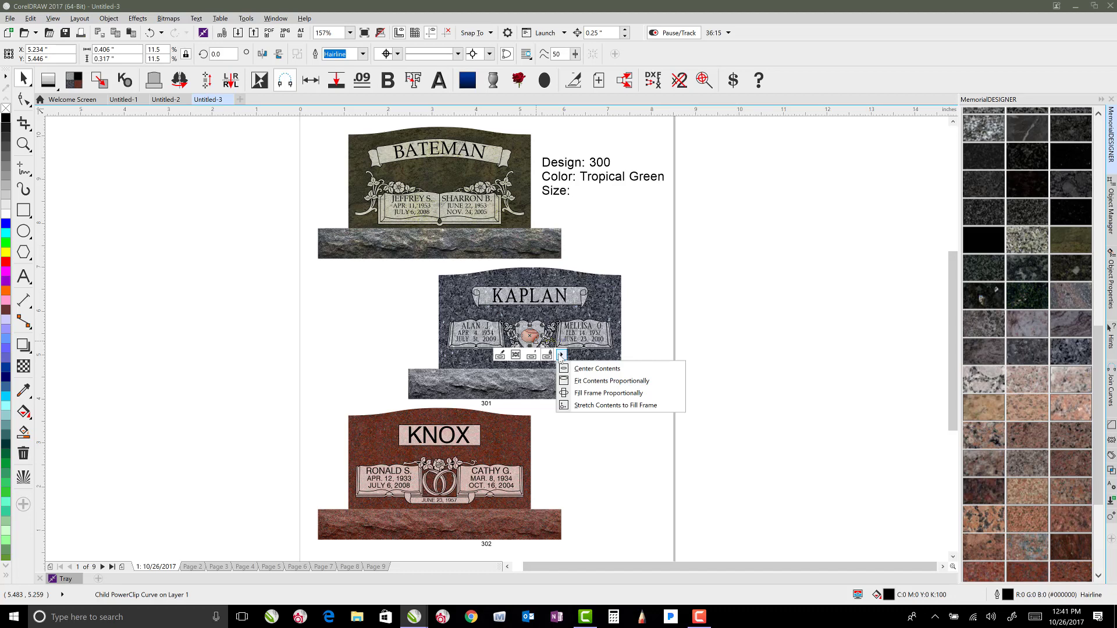
{"action": "left_click", "coordinate": [589, 395]}
{"action": "left_click", "coordinate": [659, 323]}
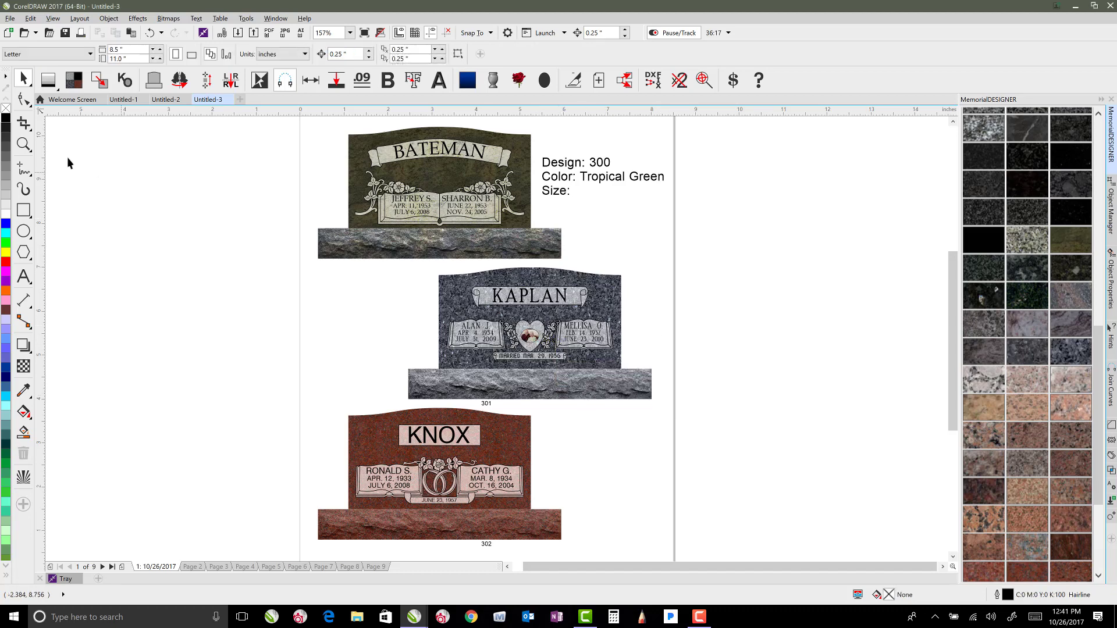
{"action": "left_click", "coordinate": [24, 143]}
{"action": "left_click", "coordinate": [580, 356]}
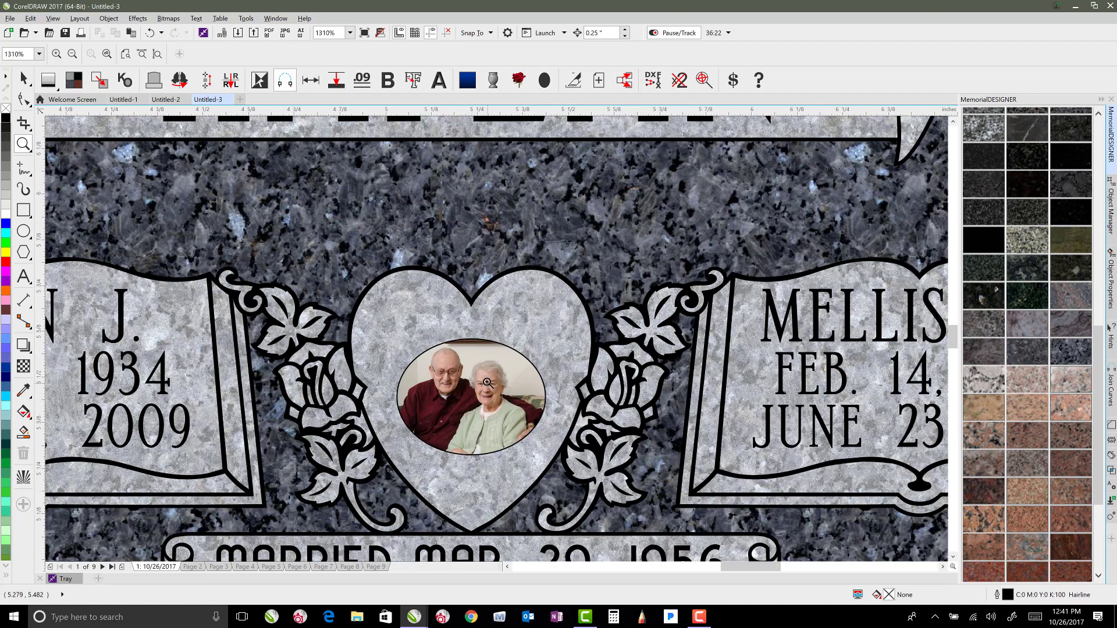
{"action": "key", "text": "F3"}
{"action": "left_click", "coordinate": [23, 80]}
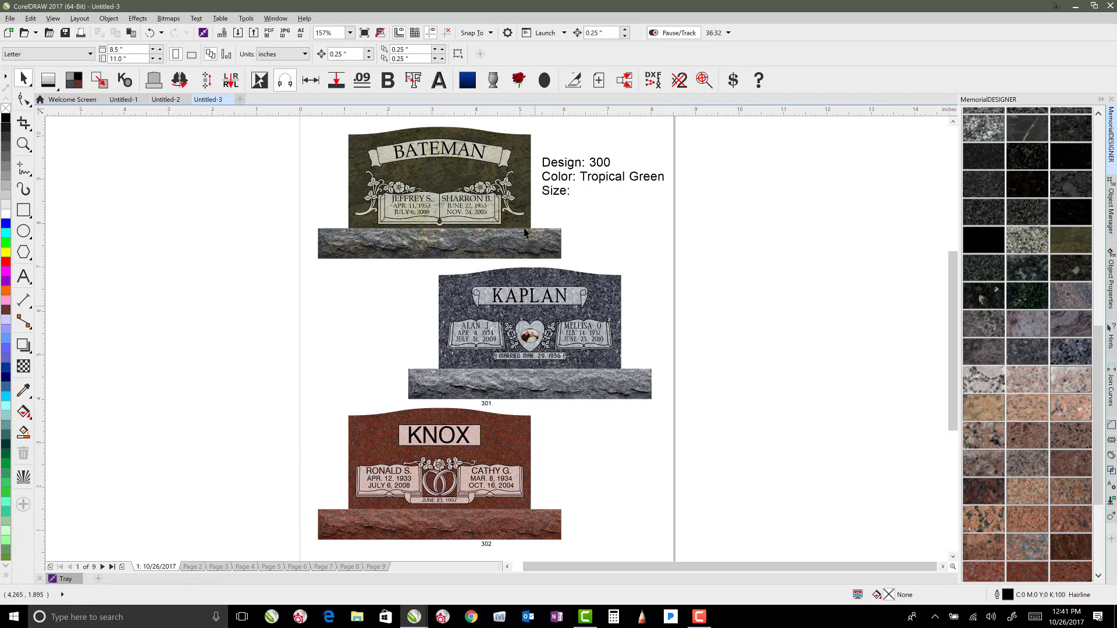
Step: Go to page 5 and apply a purple-gray granite texture to design 313
{"action": "left_click", "coordinate": [191, 567]}
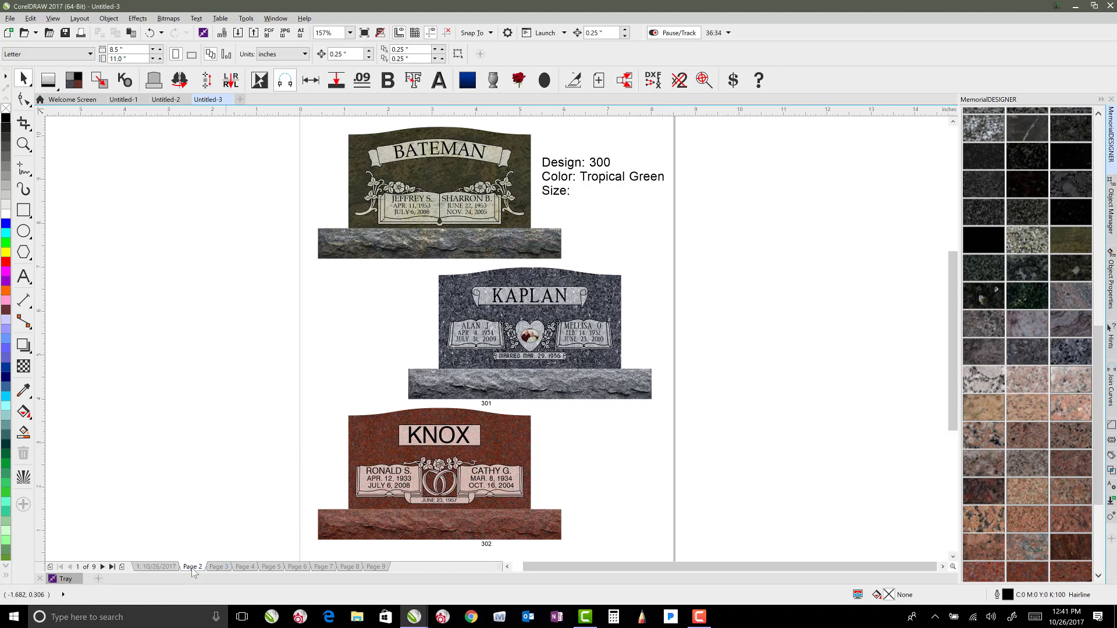
{"action": "left_click", "coordinate": [215, 567]}
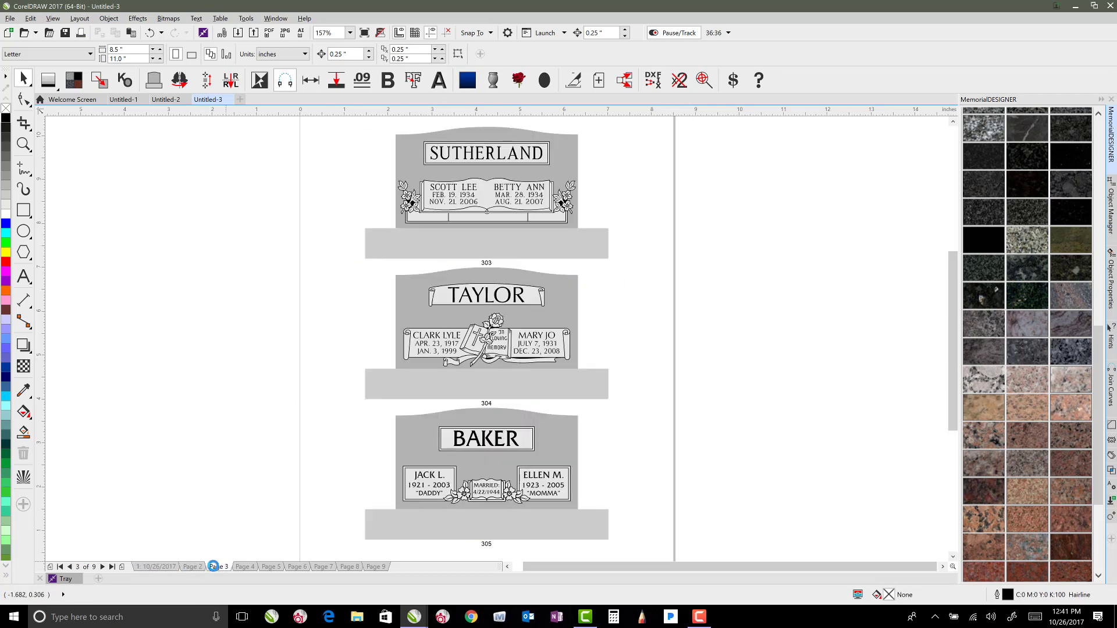
{"action": "left_click", "coordinate": [244, 567]}
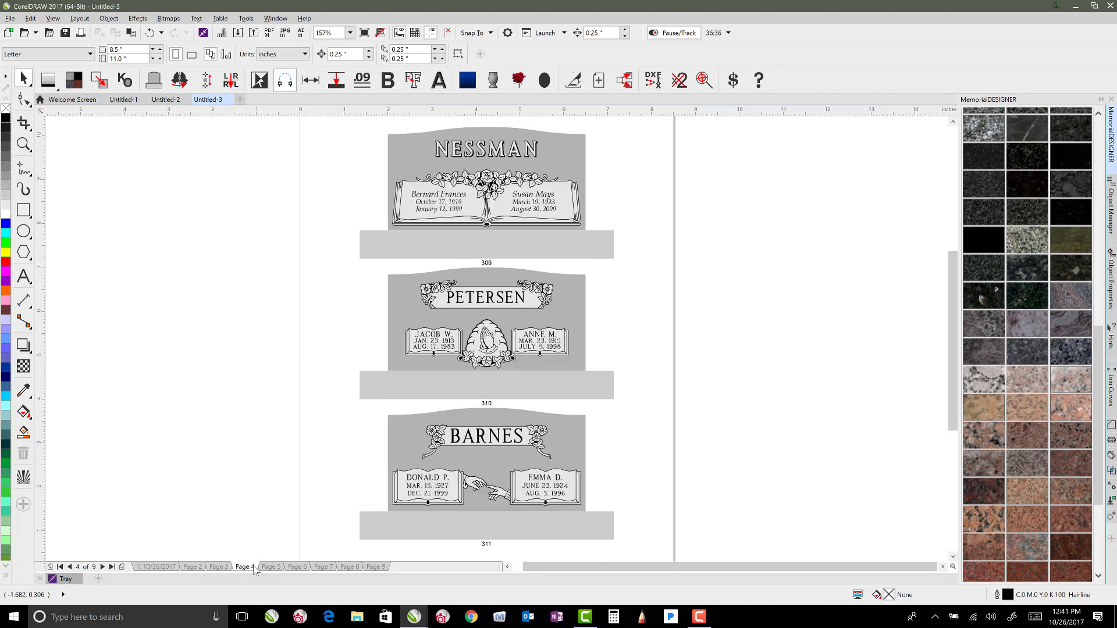
{"action": "left_click", "coordinate": [270, 567]}
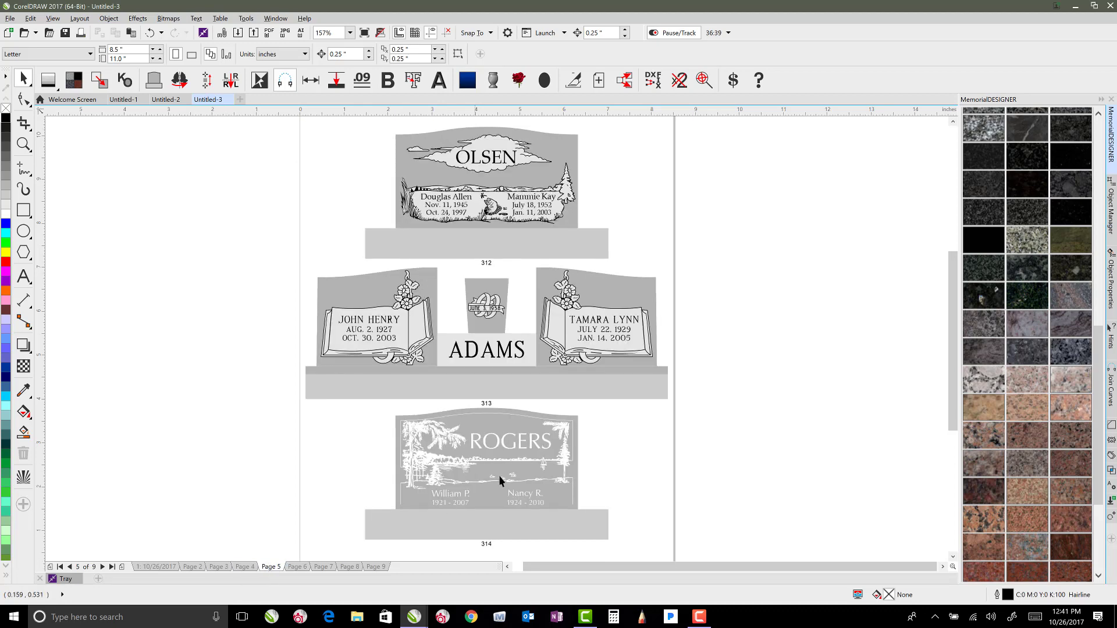
{"action": "left_click", "coordinate": [395, 370]}
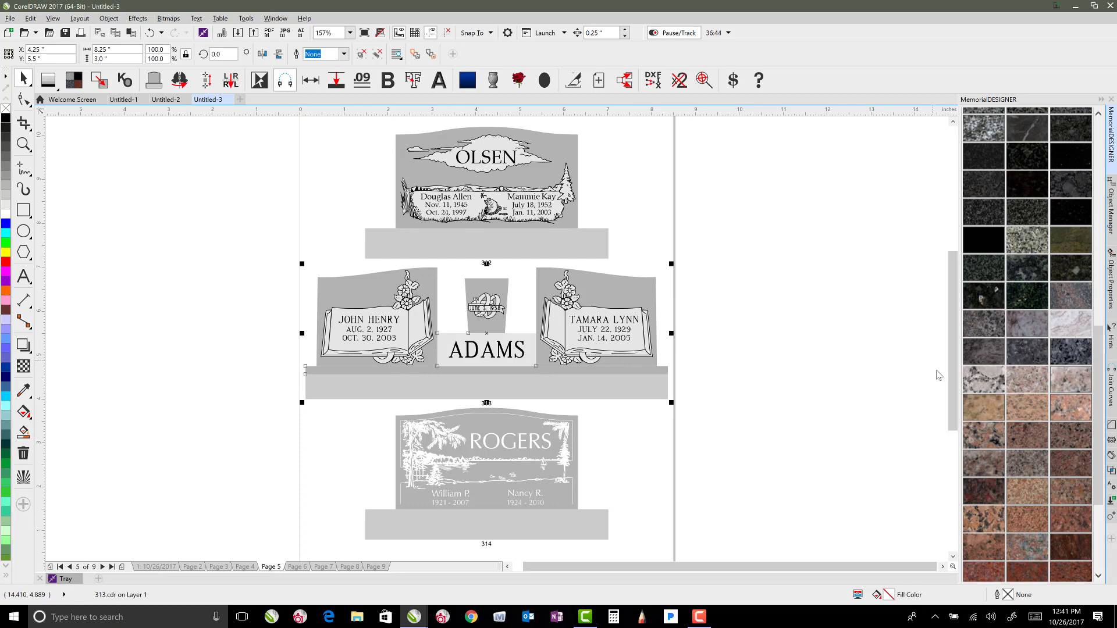
{"action": "left_click", "coordinate": [729, 364]}
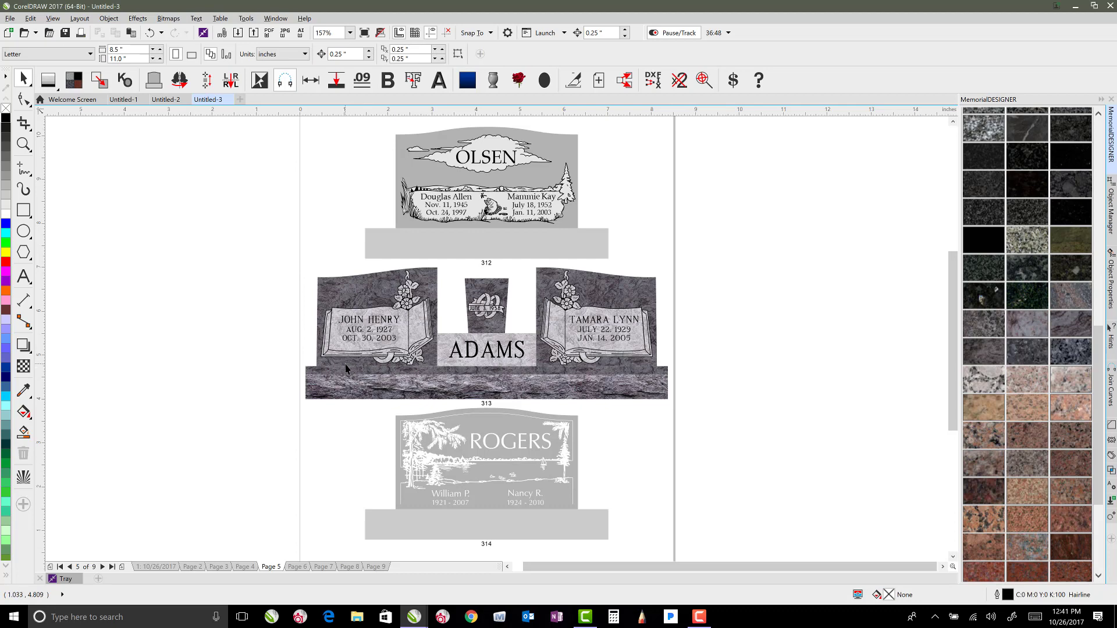
Step: Draw a rectangle about 7.745 by 0.371 in across the lower edge of design 313's tablets and fill it black
{"action": "left_click", "coordinate": [24, 144]}
{"action": "left_click_drag", "start_coordinate": [281, 327], "coordinate": [672, 414]}
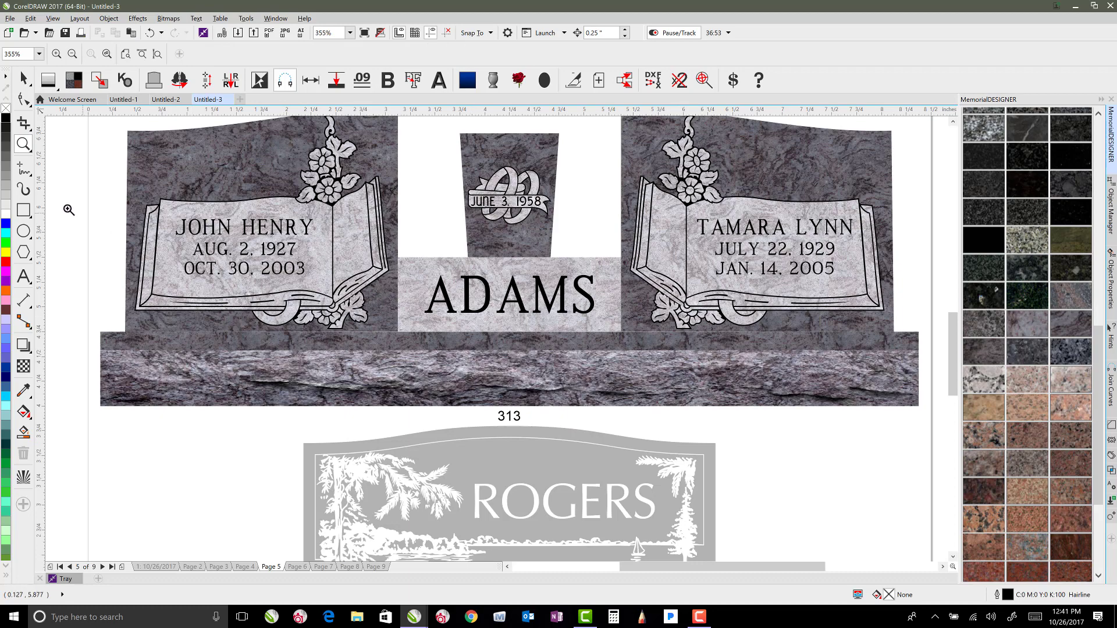
{"action": "left_click", "coordinate": [23, 209]}
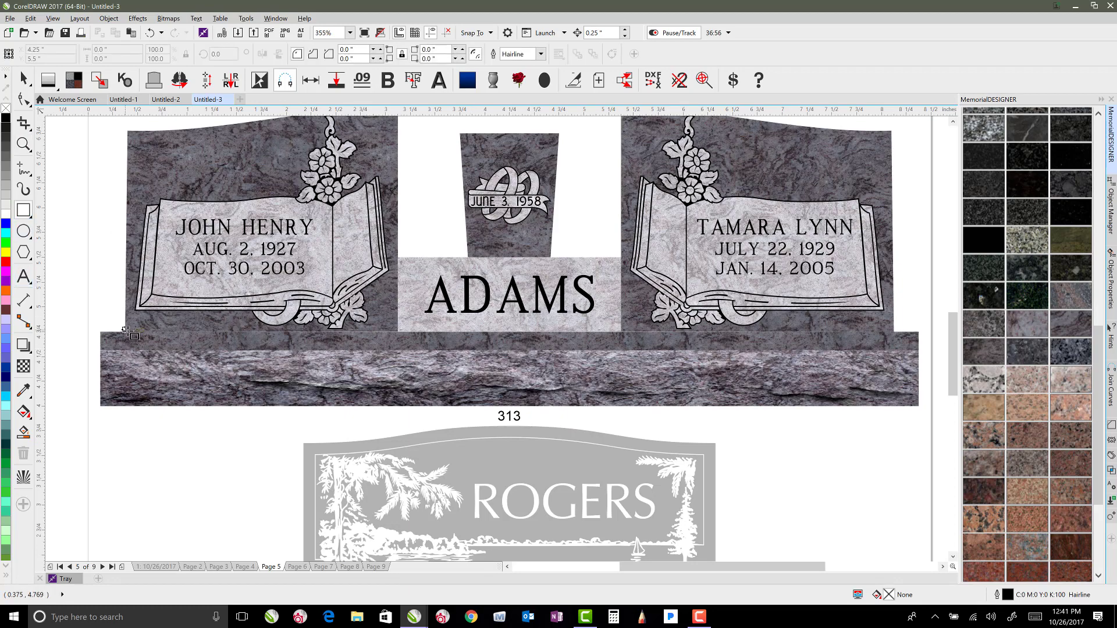
{"action": "left_click_drag", "start_coordinate": [124, 333], "coordinate": [896, 291]}
{"action": "left_click", "coordinate": [23, 79]}
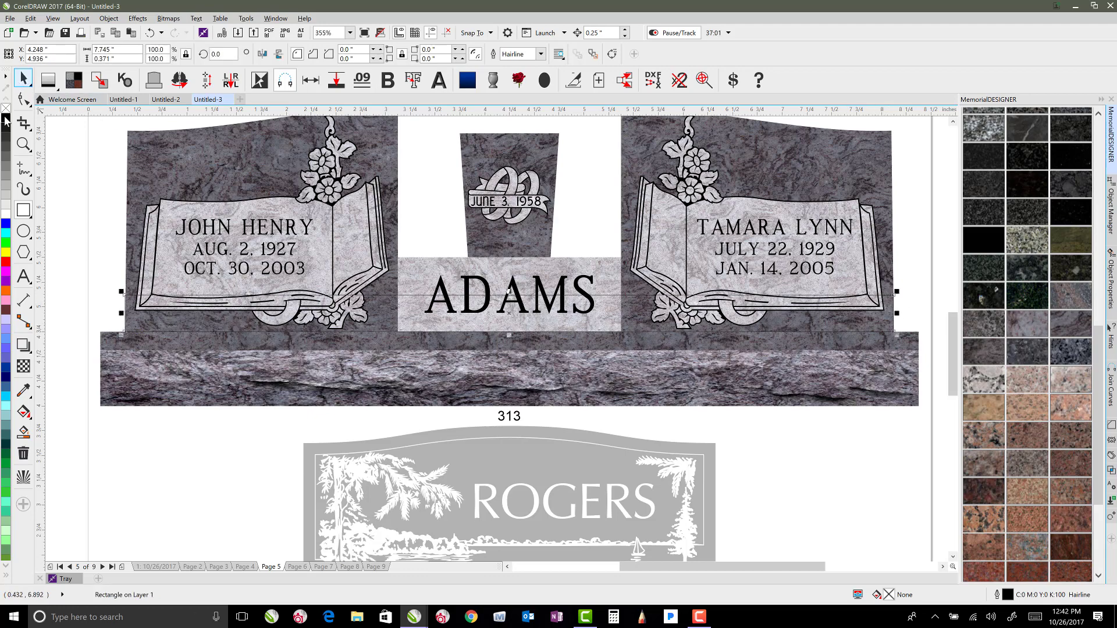
{"action": "left_click", "coordinate": [6, 119]}
Step: Apply a linear transparency to the black rectangle so it fades upward from the base as a shadow
{"action": "left_click", "coordinate": [23, 366]}
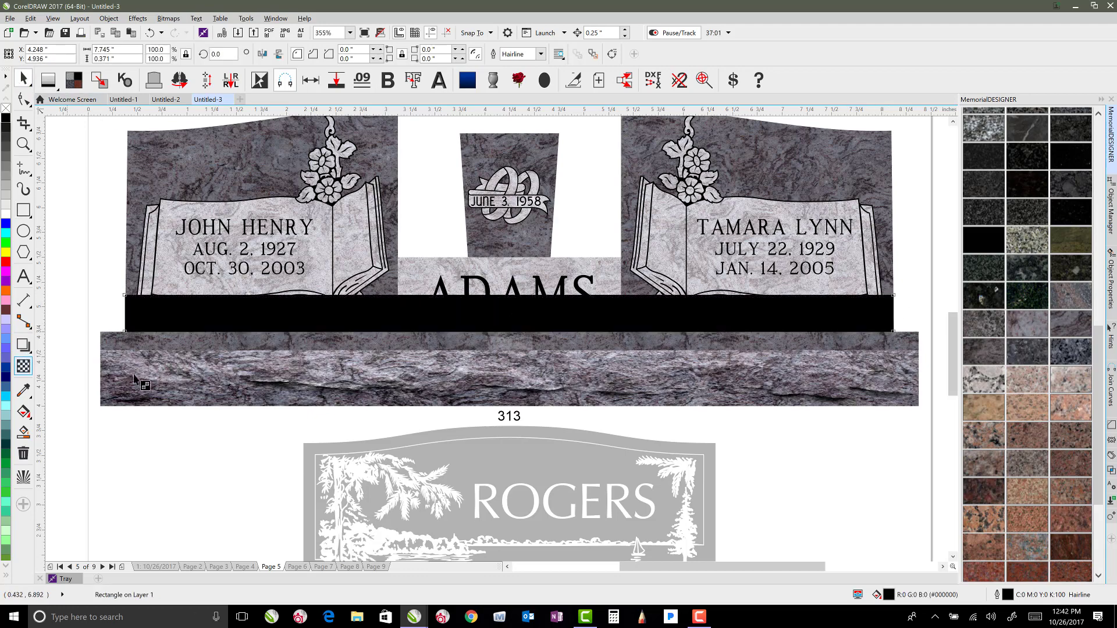
{"action": "left_click_drag", "start_coordinate": [448, 415], "coordinate": [451, 303]}
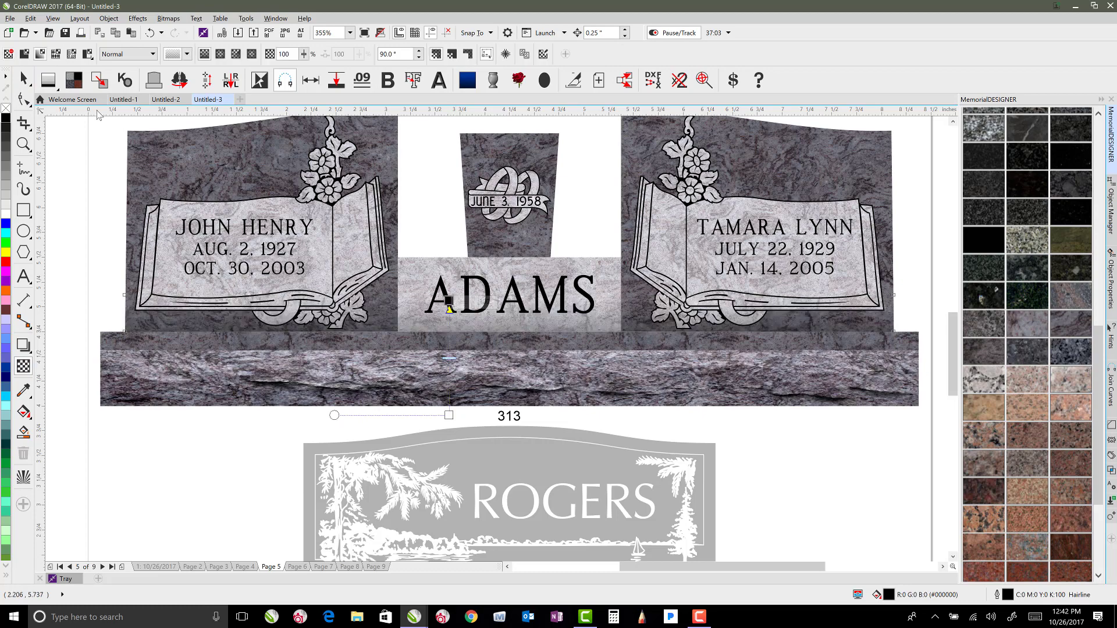
{"action": "left_click", "coordinate": [23, 78]}
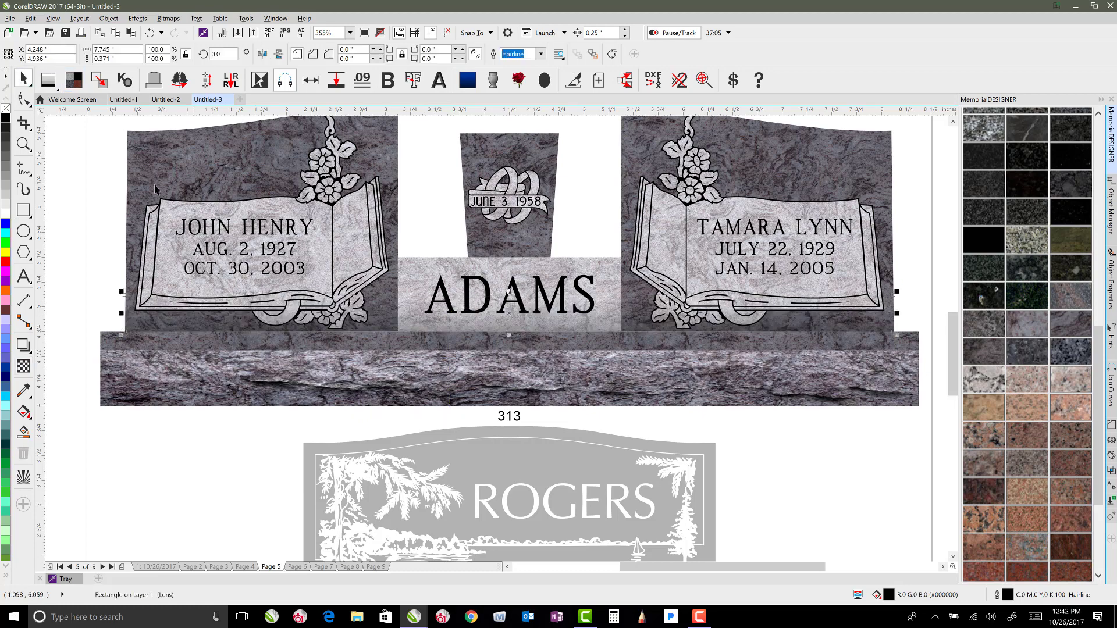
{"action": "left_click", "coordinate": [103, 143]}
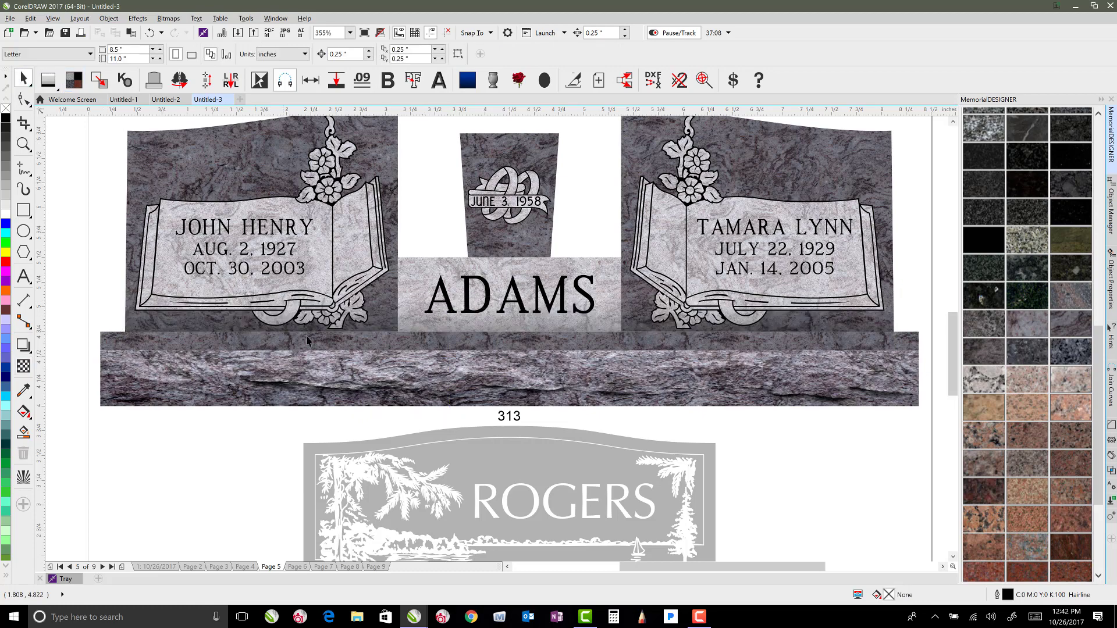
Step: Draw a closed four-sided outline about 0.862 by 0.235 in over the lower end of design 313's vase
{"action": "left_click", "coordinate": [520, 239]}
{"action": "left_click", "coordinate": [70, 209]}
{"action": "left_click", "coordinate": [24, 167]}
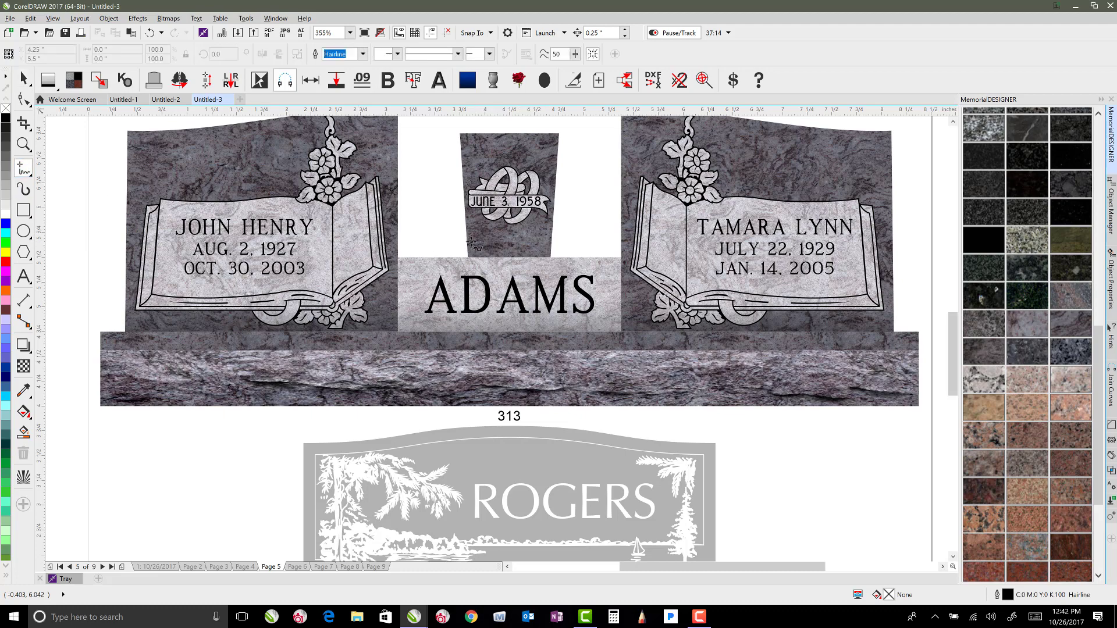
{"action": "left_click", "coordinate": [467, 236]}
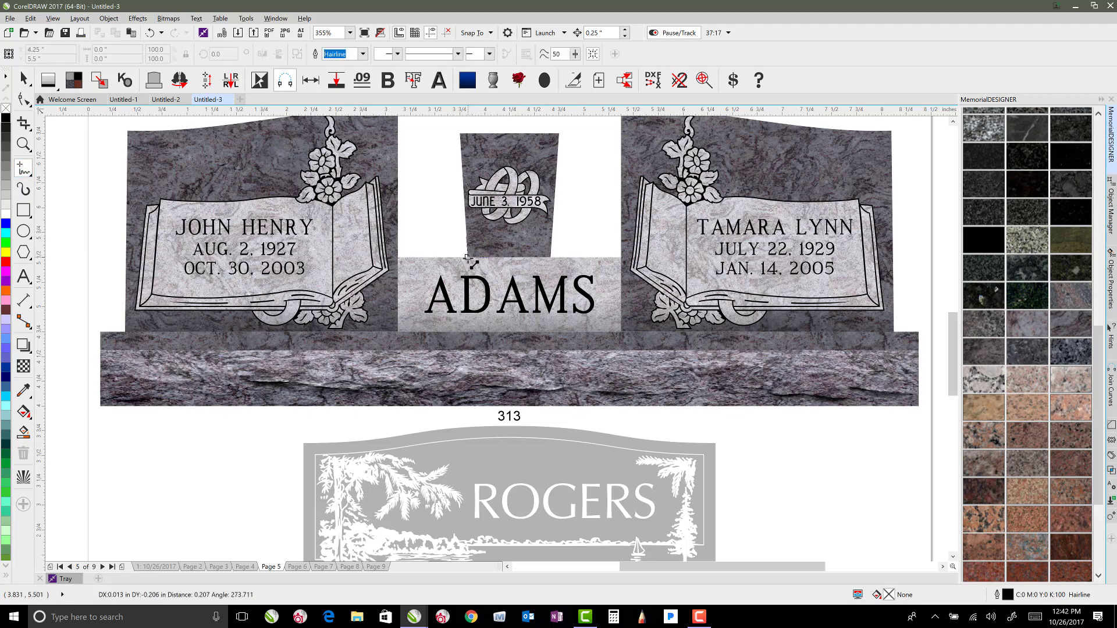
{"action": "left_click", "coordinate": [469, 257]}
{"action": "left_click", "coordinate": [510, 257]}
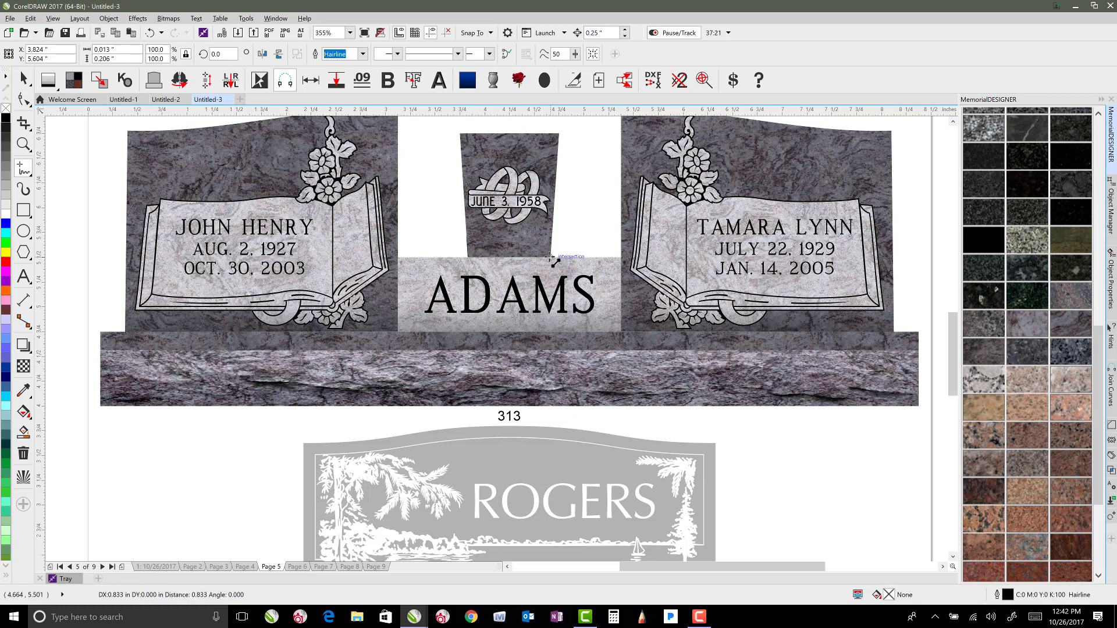
{"action": "left_click", "coordinate": [553, 234]}
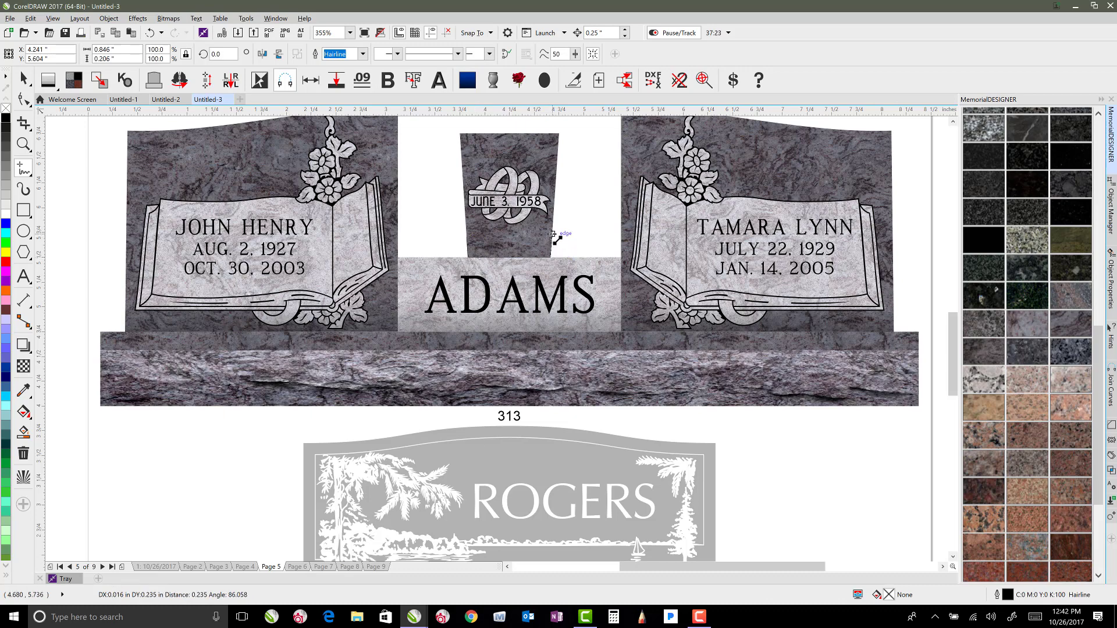
{"action": "left_click", "coordinate": [468, 237]}
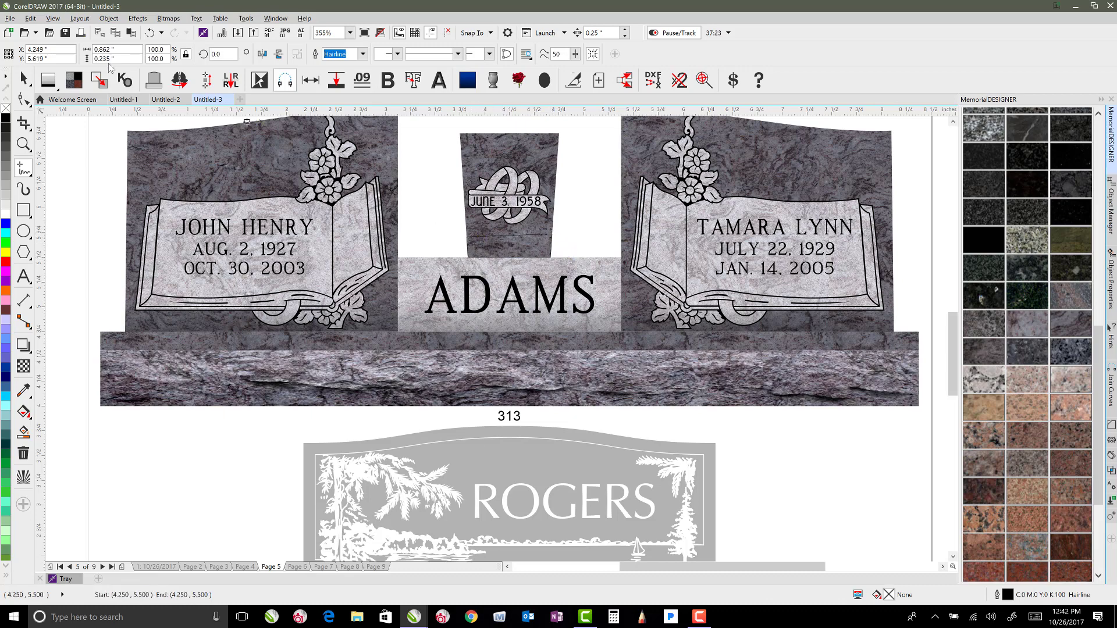
Step: Fill the outline on the vase black and apply a linear transparency that fades it upward as a shadow
{"action": "left_click", "coordinate": [24, 78]}
{"action": "left_click", "coordinate": [6, 116]}
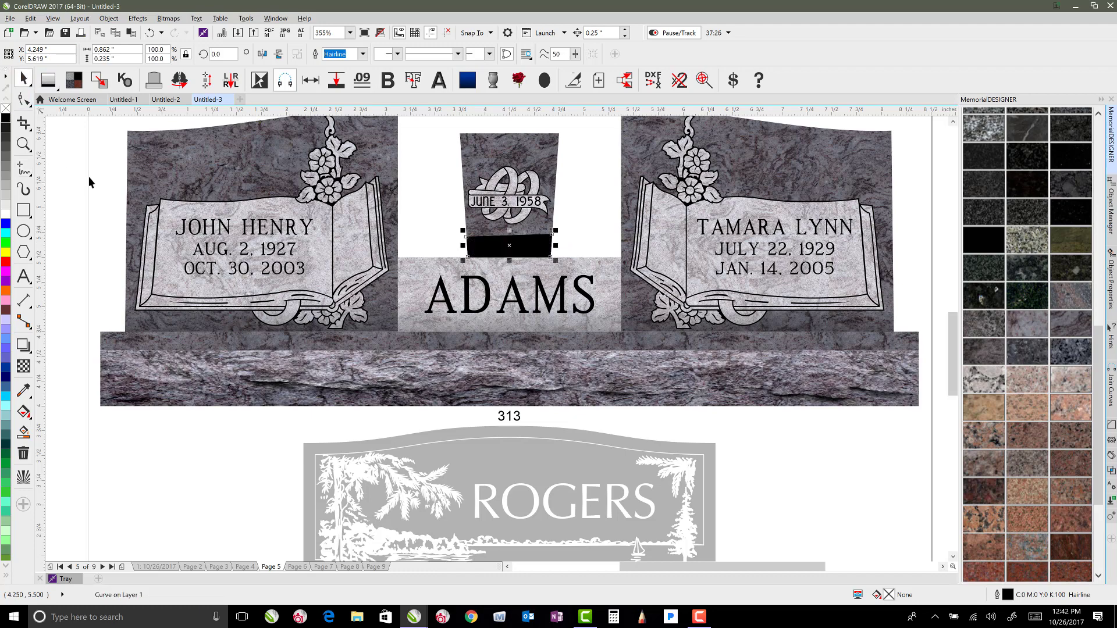
{"action": "left_click", "coordinate": [23, 366]}
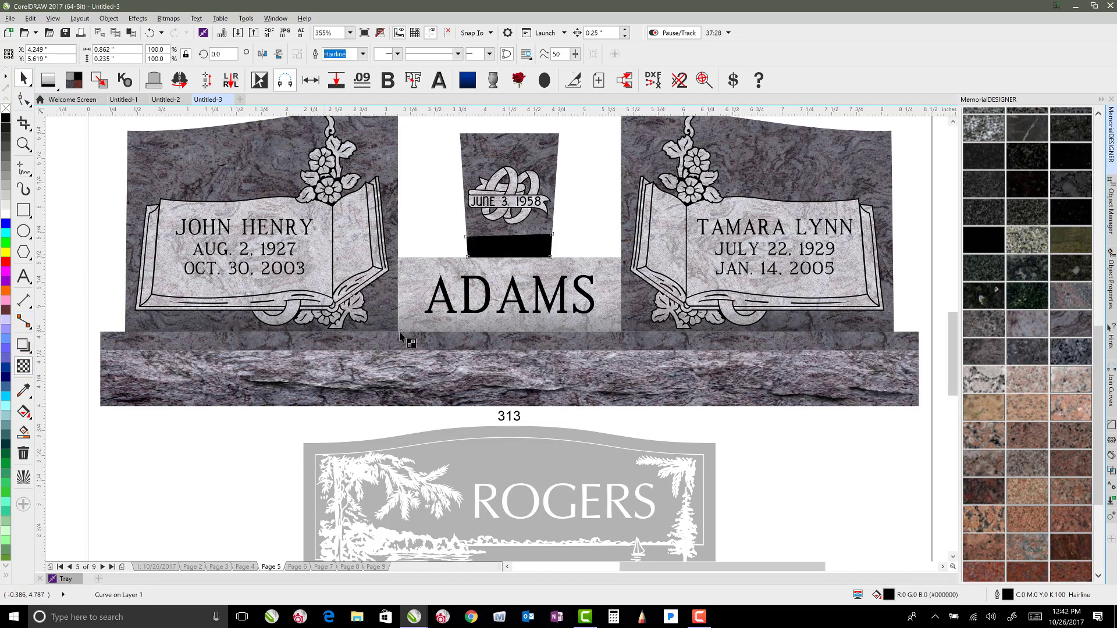
{"action": "left_click_drag", "start_coordinate": [505, 312], "coordinate": [503, 235]}
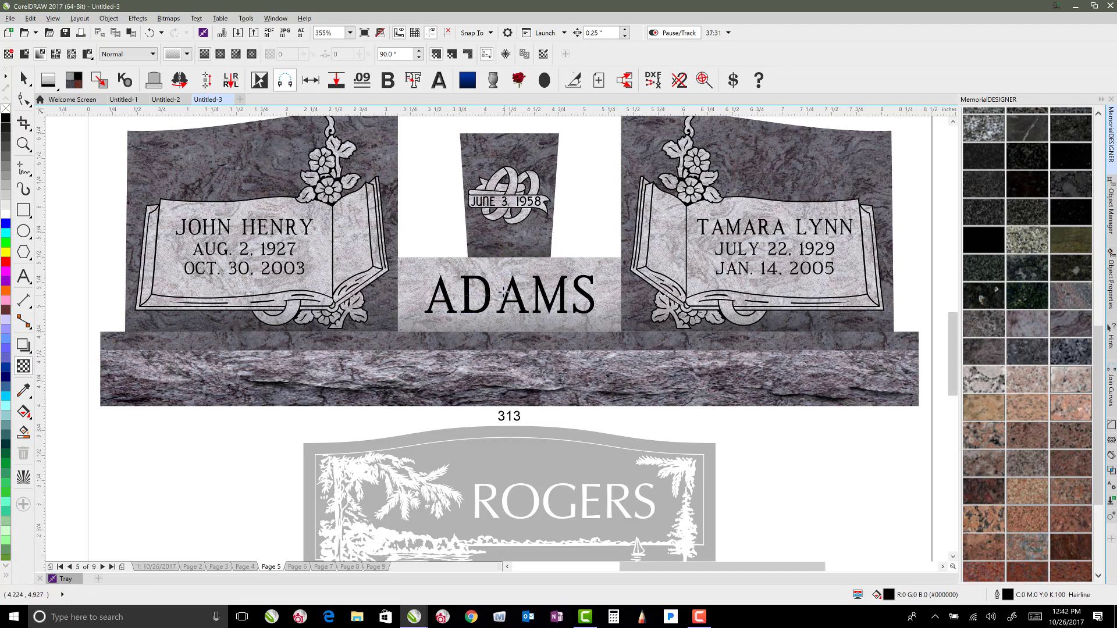
{"action": "left_click_drag", "start_coordinate": [504, 280], "coordinate": [504, 237]}
{"action": "left_click", "coordinate": [78, 141]}
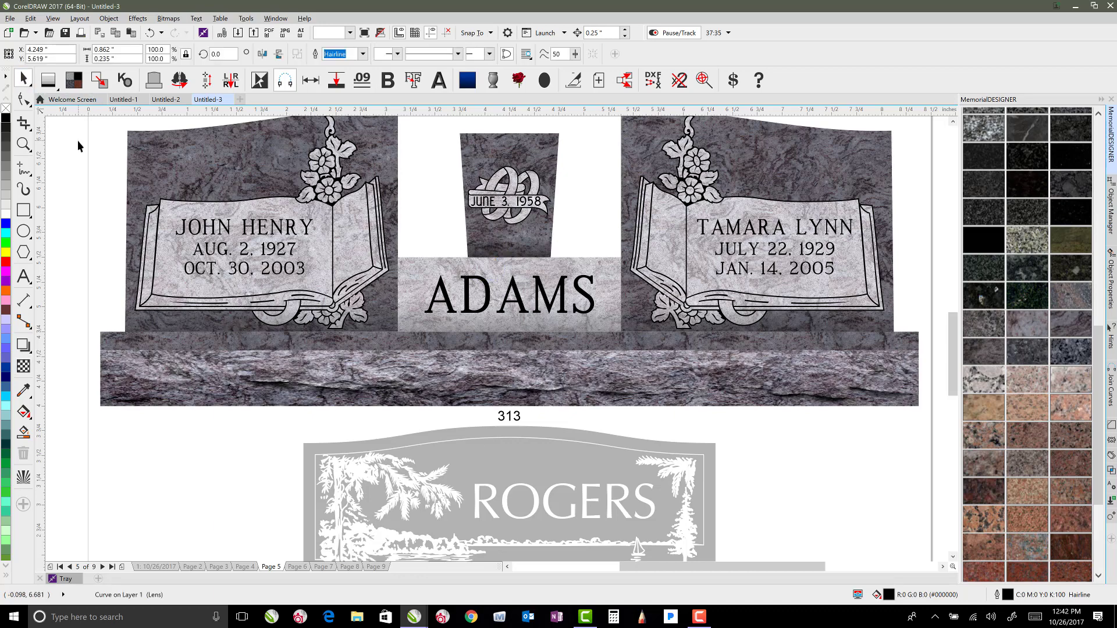
Step: Page through the catalog from page 6 onward and open page 9
{"action": "scroll", "coordinate": [575, 221], "scroll_direction": "down", "scroll_amount": 2}
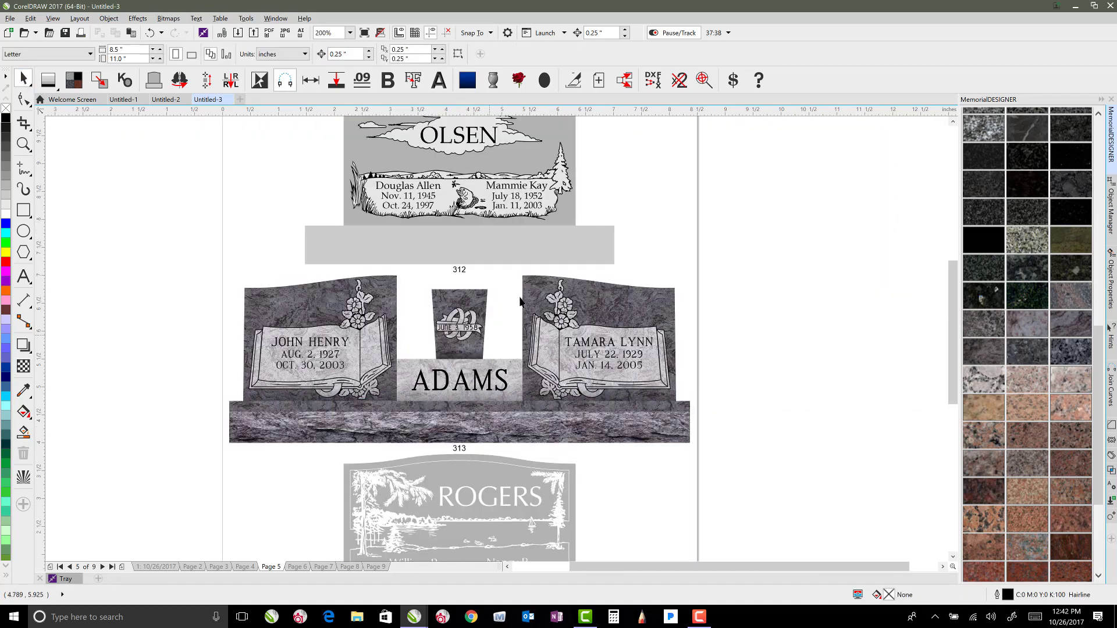
{"action": "scroll", "coordinate": [478, 374], "scroll_direction": "down", "scroll_amount": 1}
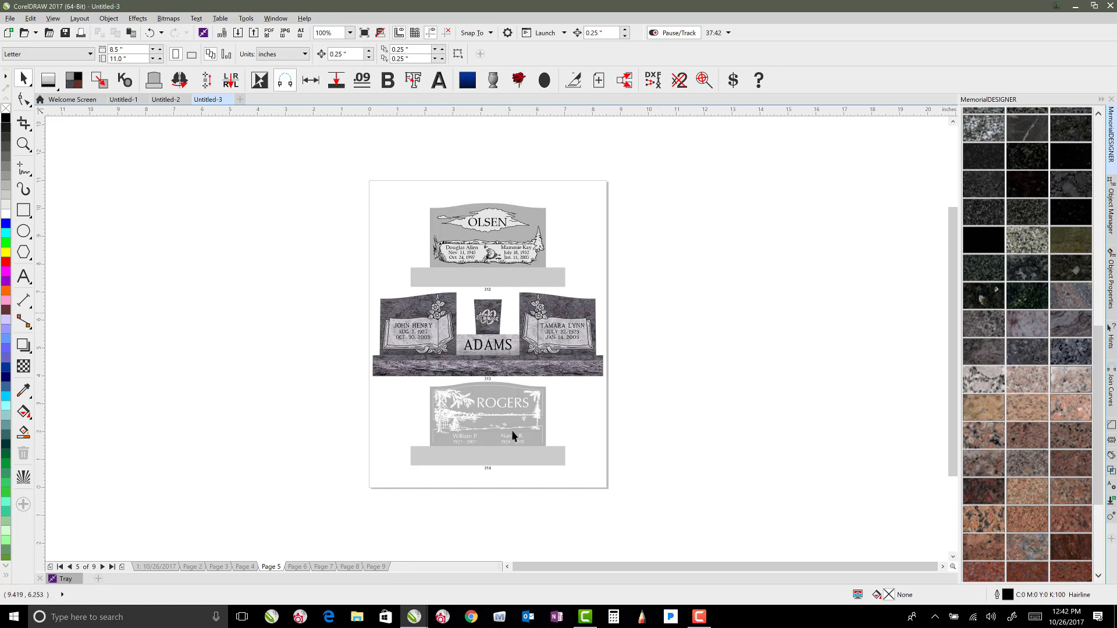
{"action": "left_click", "coordinate": [300, 566]}
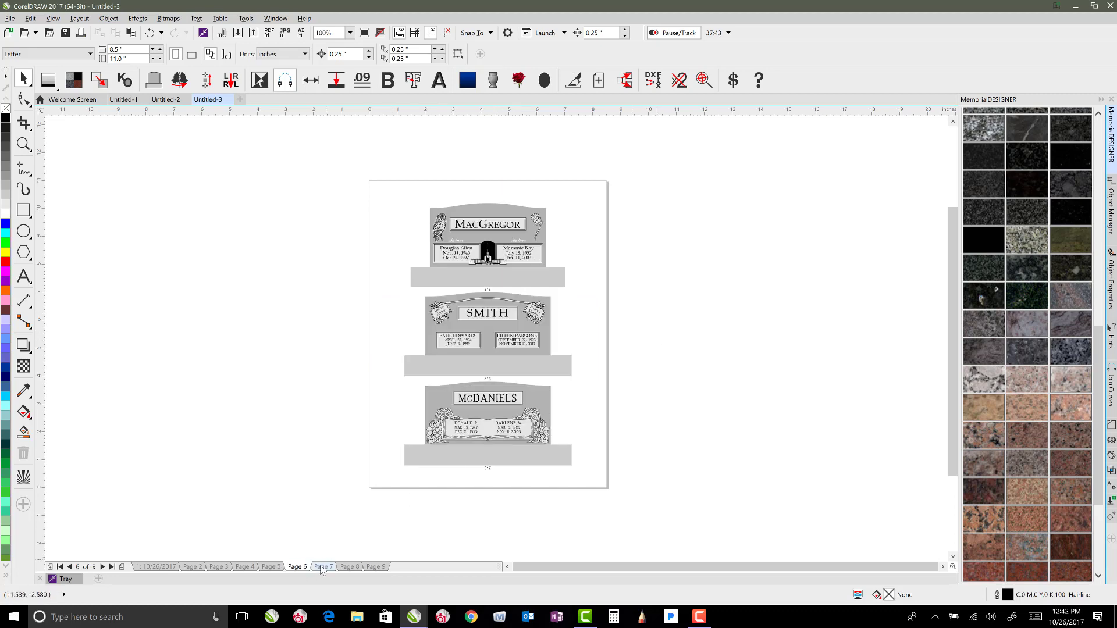
{"action": "left_click", "coordinate": [321, 567]}
{"action": "left_click", "coordinate": [349, 566]}
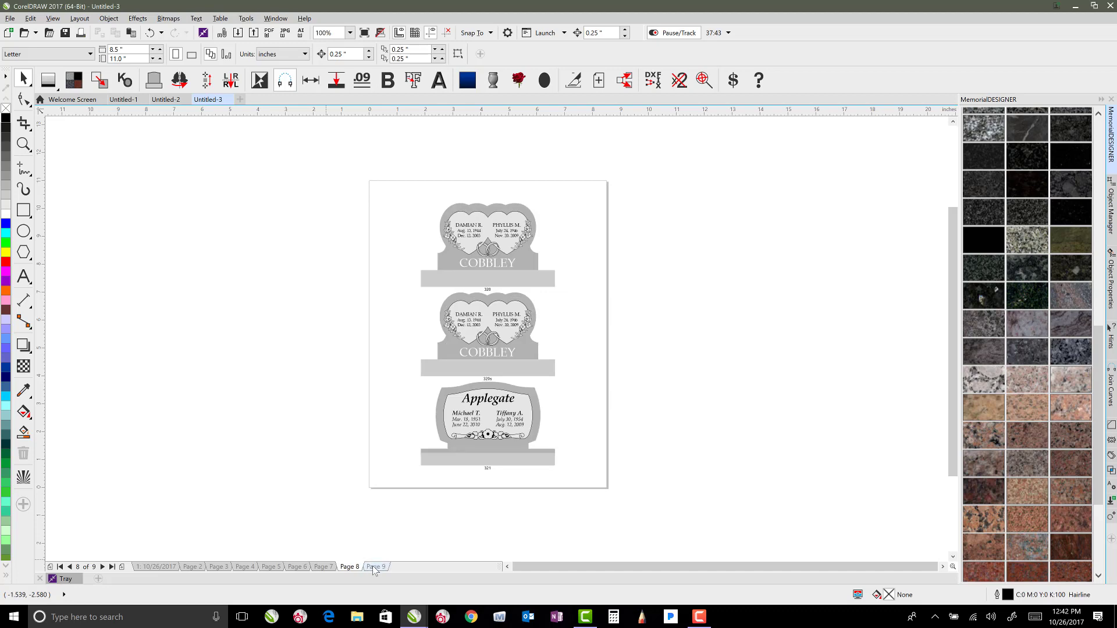
{"action": "left_click", "coordinate": [375, 566]}
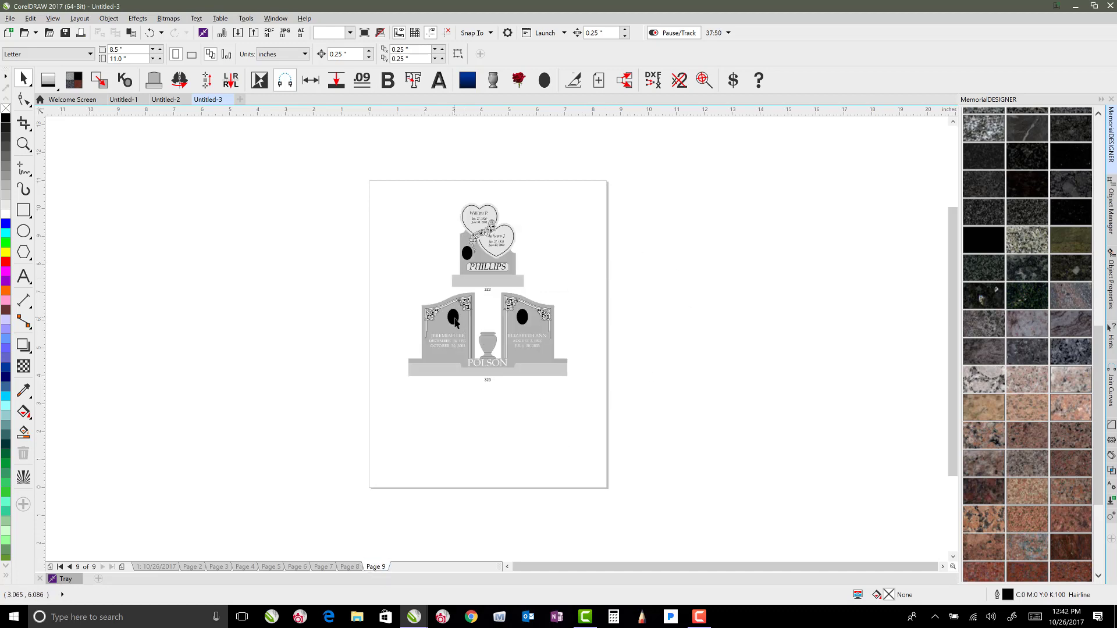
Step: Move design 323 together with its caption straight down to the lower part of page 9
{"action": "left_click", "coordinate": [454, 322]}
{"action": "left_click", "coordinate": [384, 297]}
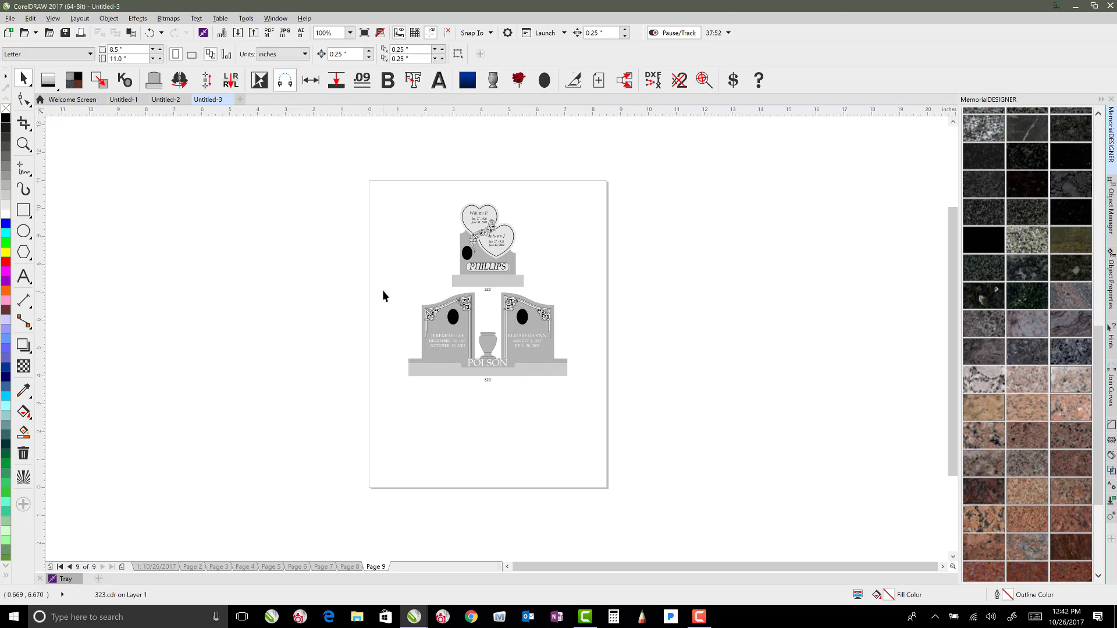
{"action": "left_click_drag", "start_coordinate": [383, 290], "coordinate": [605, 402]}
{"action": "left_click_drag", "start_coordinate": [519, 346], "coordinate": [521, 427]}
Step: Enlarge design 322 proportionally to about 4.424 by 5.16 in, centered above design 323
{"action": "left_click", "coordinate": [514, 322]}
{"action": "left_click", "coordinate": [511, 267]}
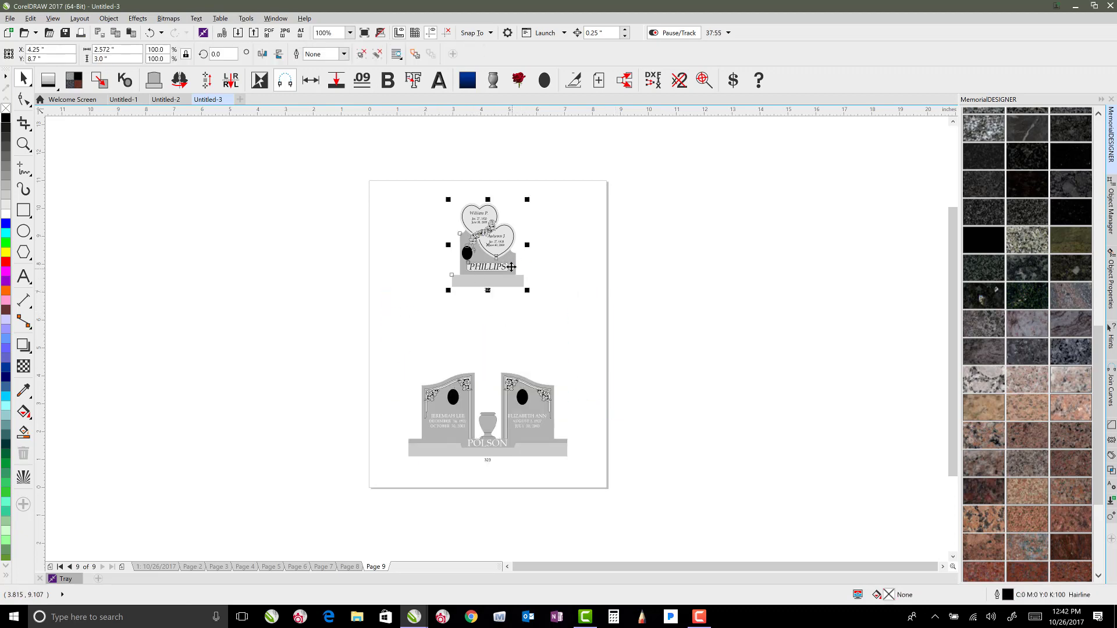
{"action": "left_click_drag", "start_coordinate": [527, 289], "coordinate": [490, 286]}
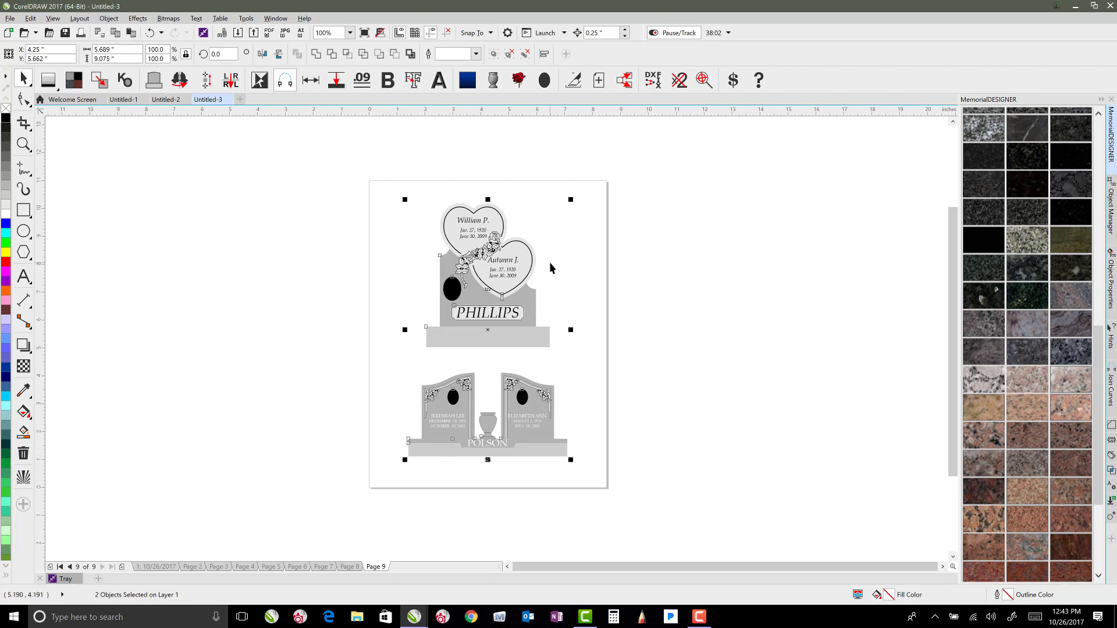
{"action": "key", "text": "Escape"}
Step: Place the 322 caption centered just below the base of the enlarged design
{"action": "left_click", "coordinate": [486, 292]}
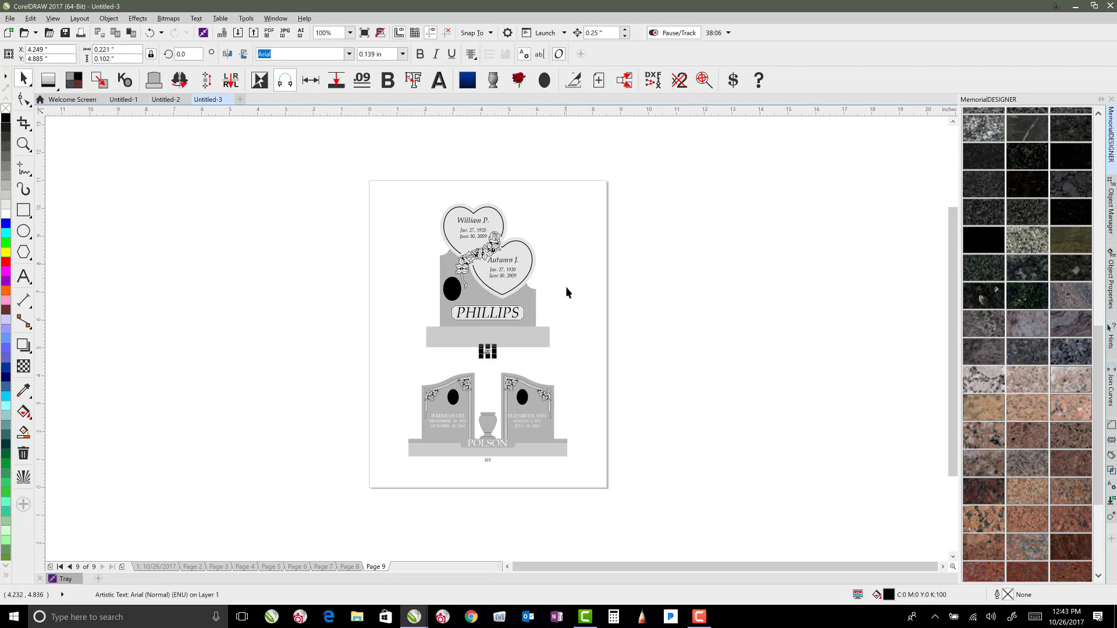
{"action": "key", "text": "Delete"}
{"action": "left_click", "coordinate": [486, 272]}
{"action": "left_click", "coordinate": [551, 233]}
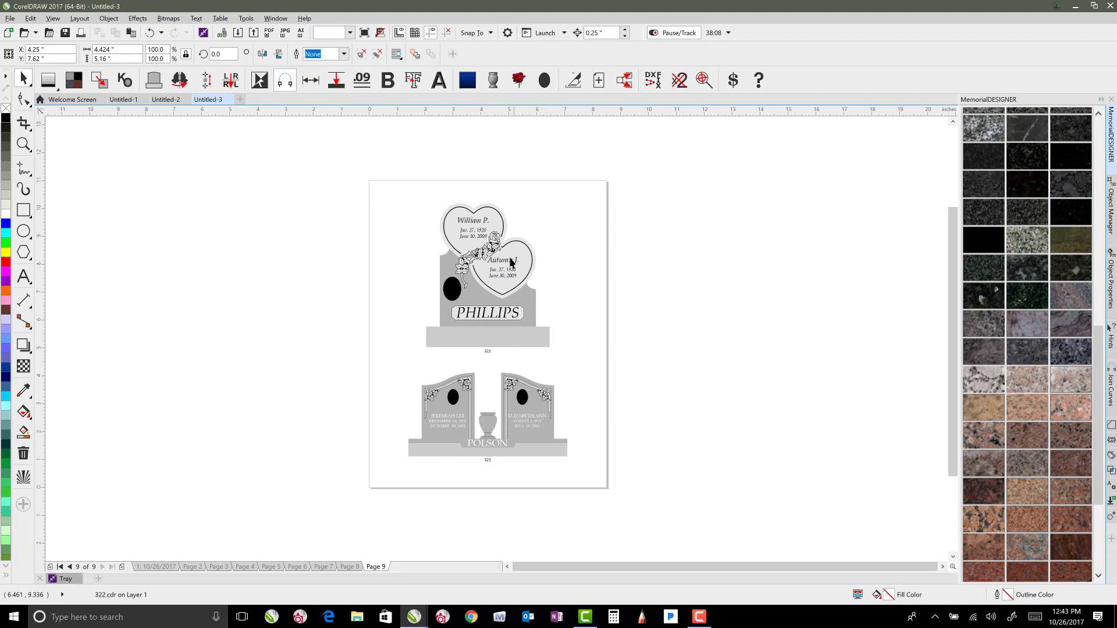
Step: Import the photo Woman.jpg and place it at original size beside design 322
{"action": "scroll", "coordinate": [495, 277], "scroll_direction": "up", "scroll_amount": 2}
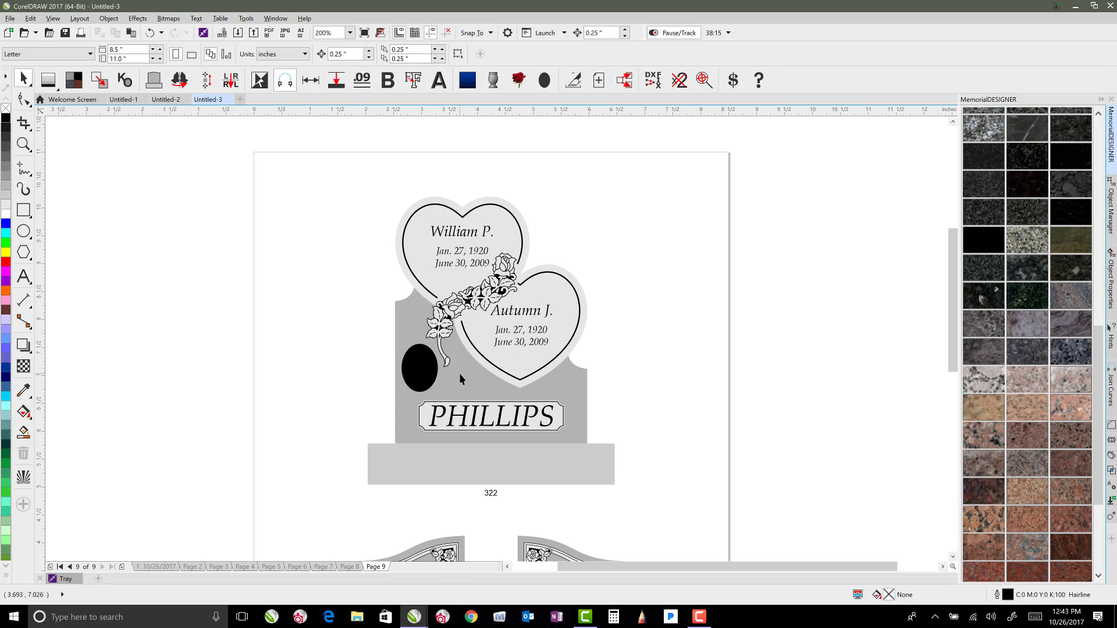
{"action": "scroll", "coordinate": [459, 379], "scroll_direction": "down", "scroll_amount": 1}
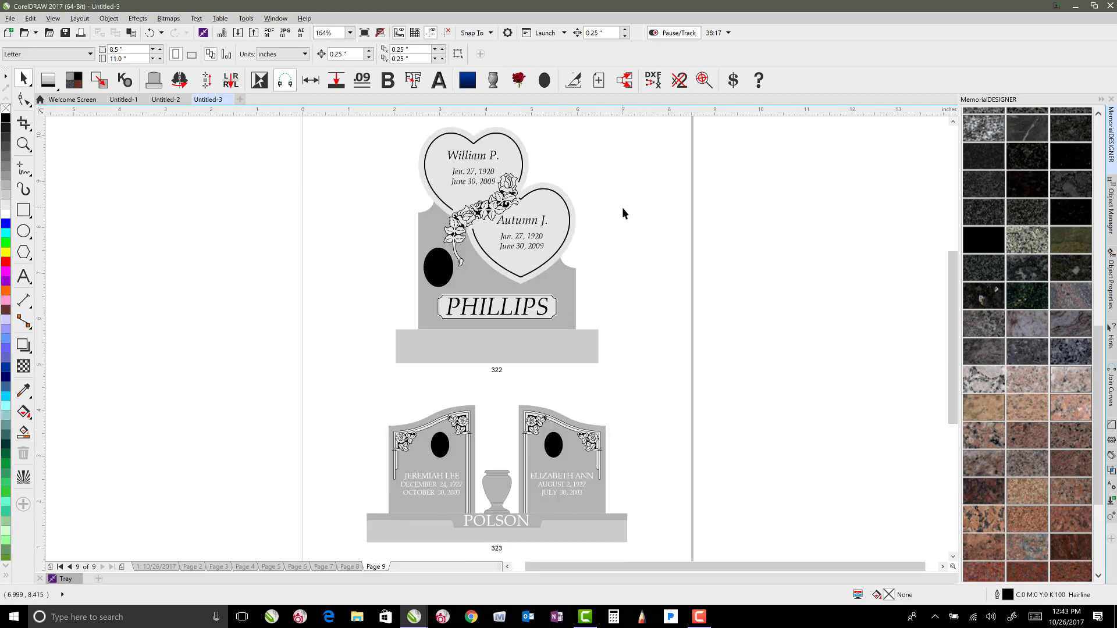
{"action": "left_click", "coordinate": [558, 241]}
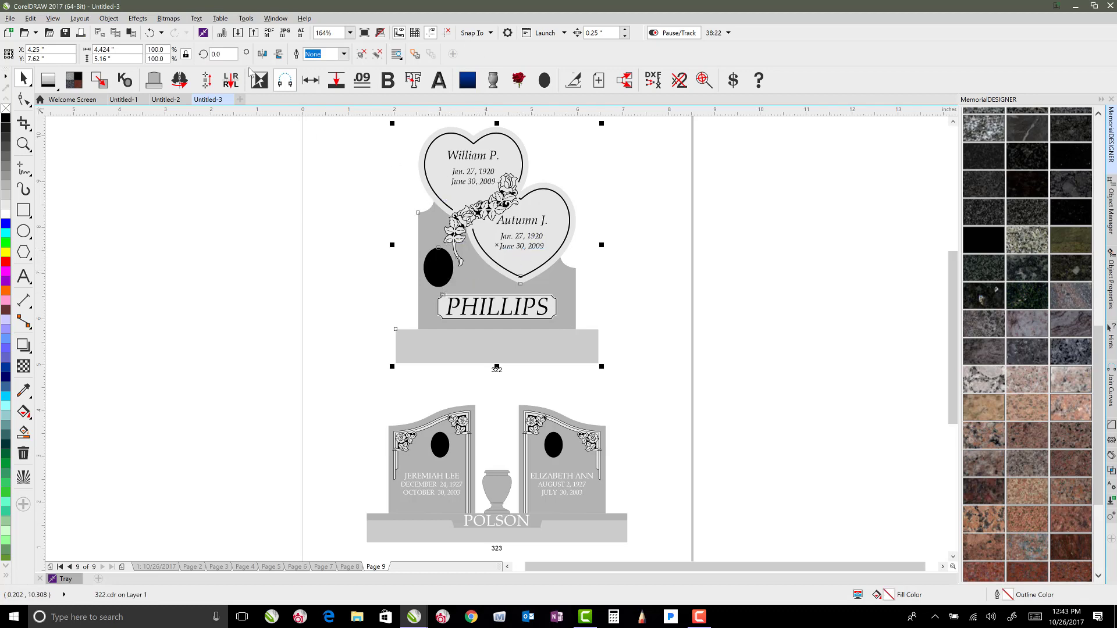
{"action": "left_click", "coordinate": [238, 33]}
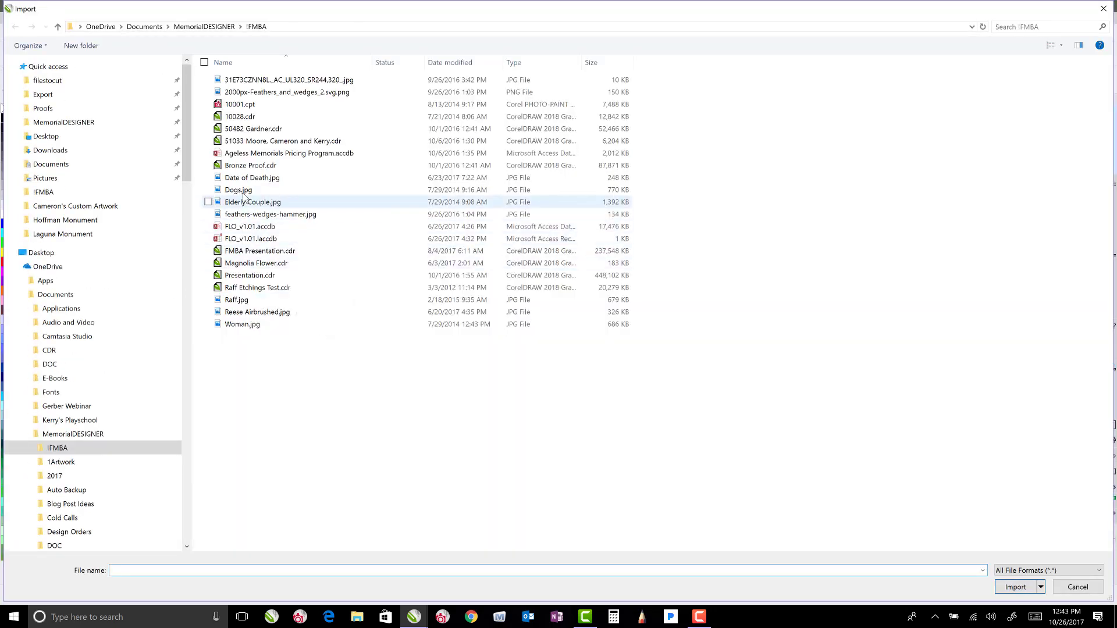
{"action": "left_click", "coordinate": [247, 324]}
{"action": "left_click", "coordinate": [1023, 585]}
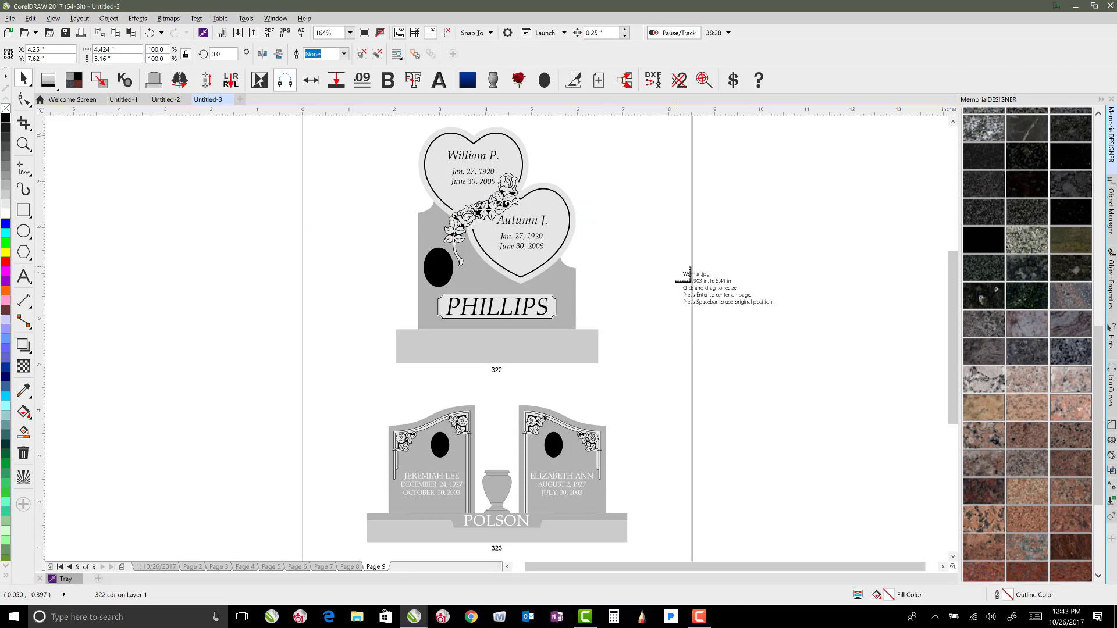
{"action": "left_click", "coordinate": [673, 265]}
Step: PowerClip the woman's photo inside the black oval on design 322 and fill the frame proportionally
{"action": "left_click_drag", "start_coordinate": [793, 382], "coordinate": [444, 266]}
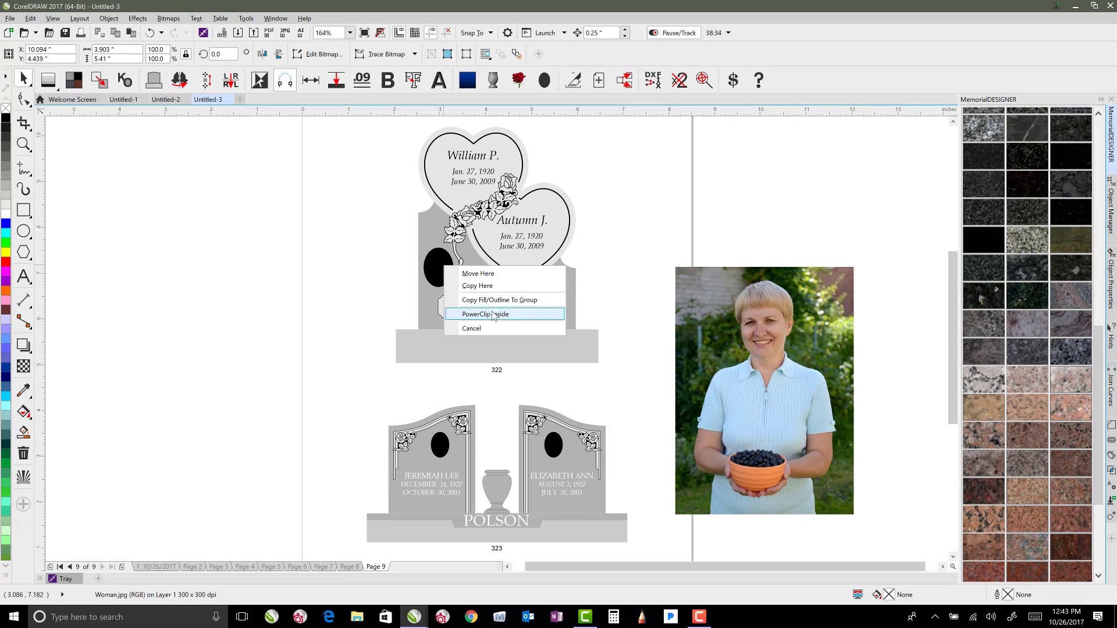
{"action": "left_click", "coordinate": [489, 314]}
{"action": "left_click", "coordinate": [471, 301]}
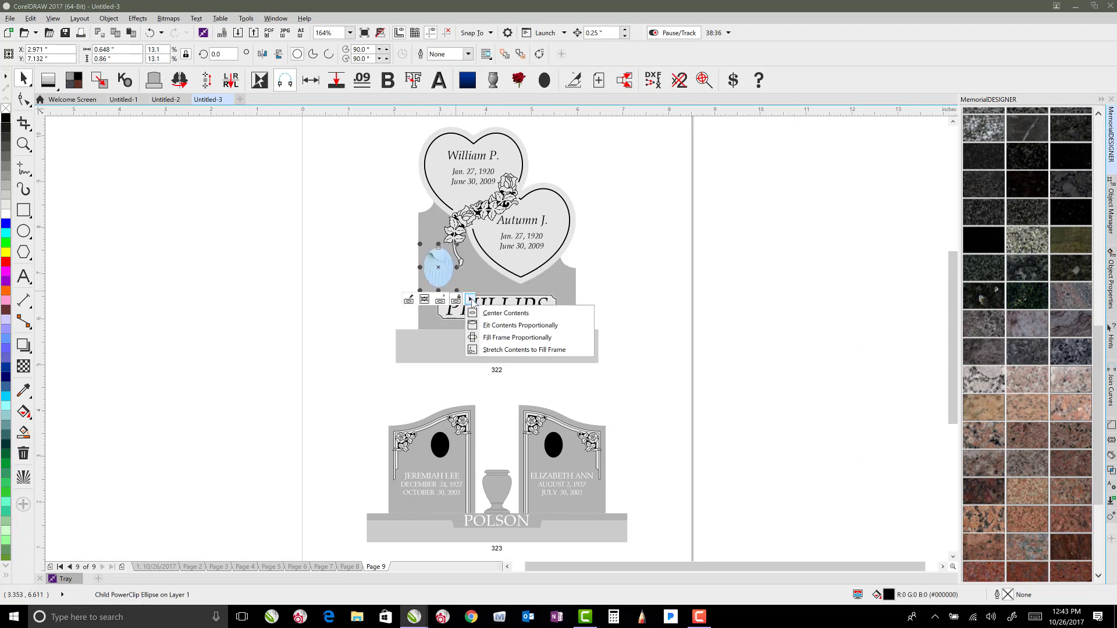
{"action": "left_click", "coordinate": [503, 337]}
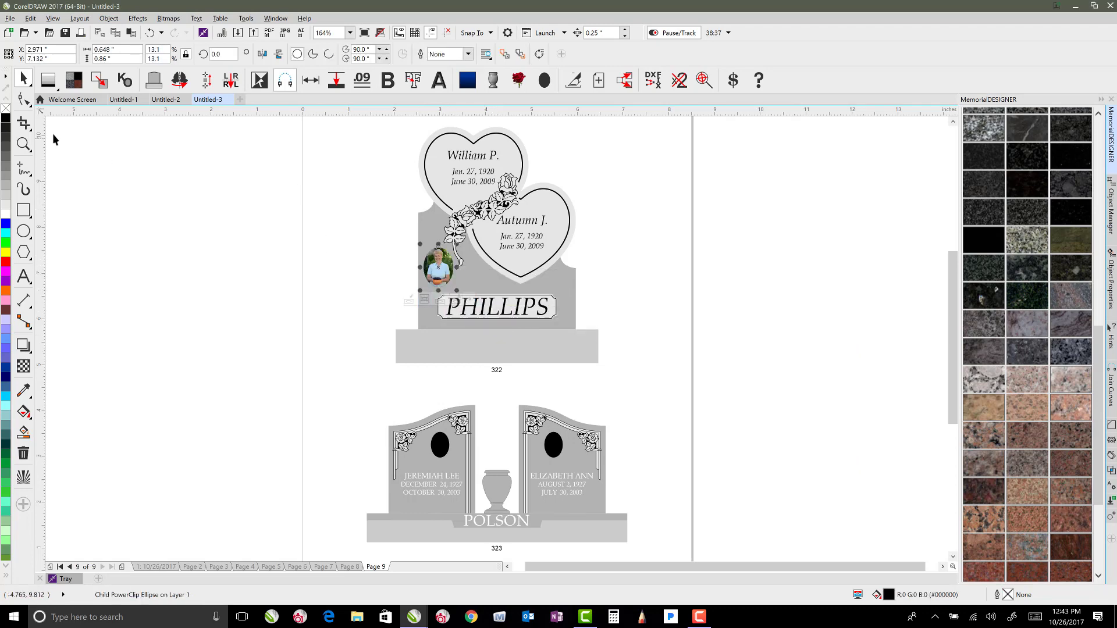
Step: Edit the clipped photo, enlarging it to about 0.972 by 1.347 in and shifting it down to frame the woman's face
{"action": "left_click", "coordinate": [23, 144]}
{"action": "left_click_drag", "start_coordinate": [504, 315], "coordinate": [407, 244]}
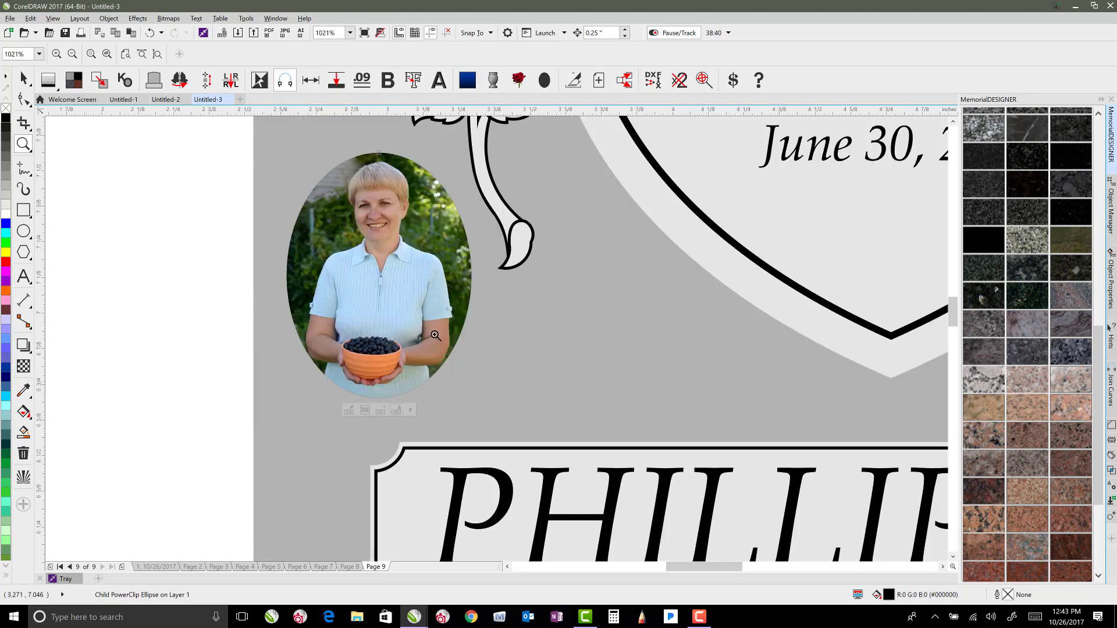
{"action": "left_click", "coordinate": [24, 80]}
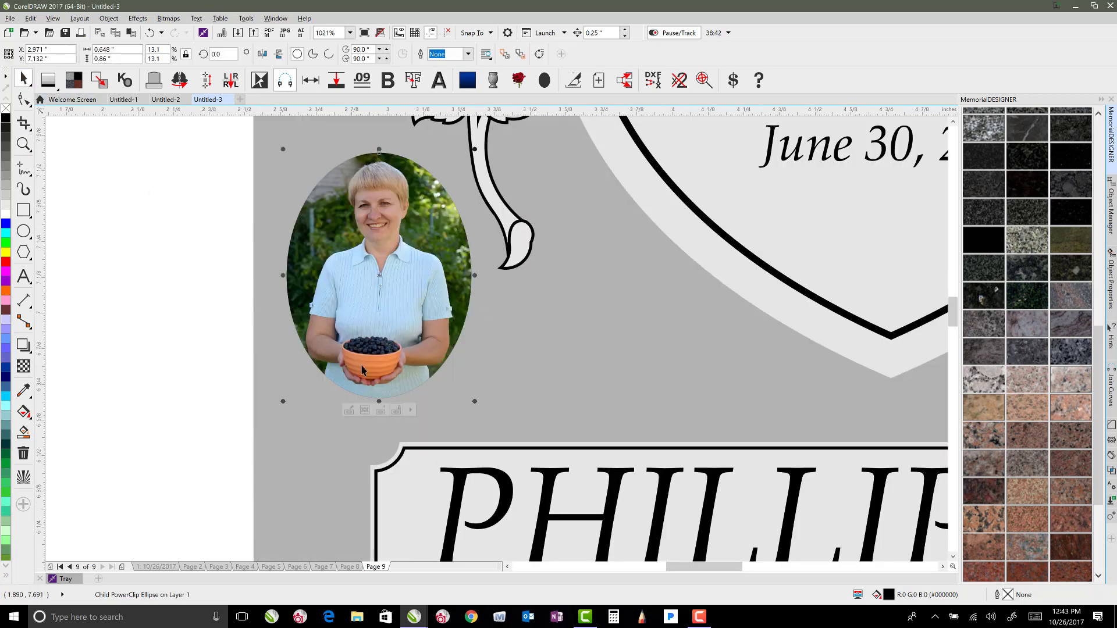
{"action": "left_click", "coordinate": [364, 410]}
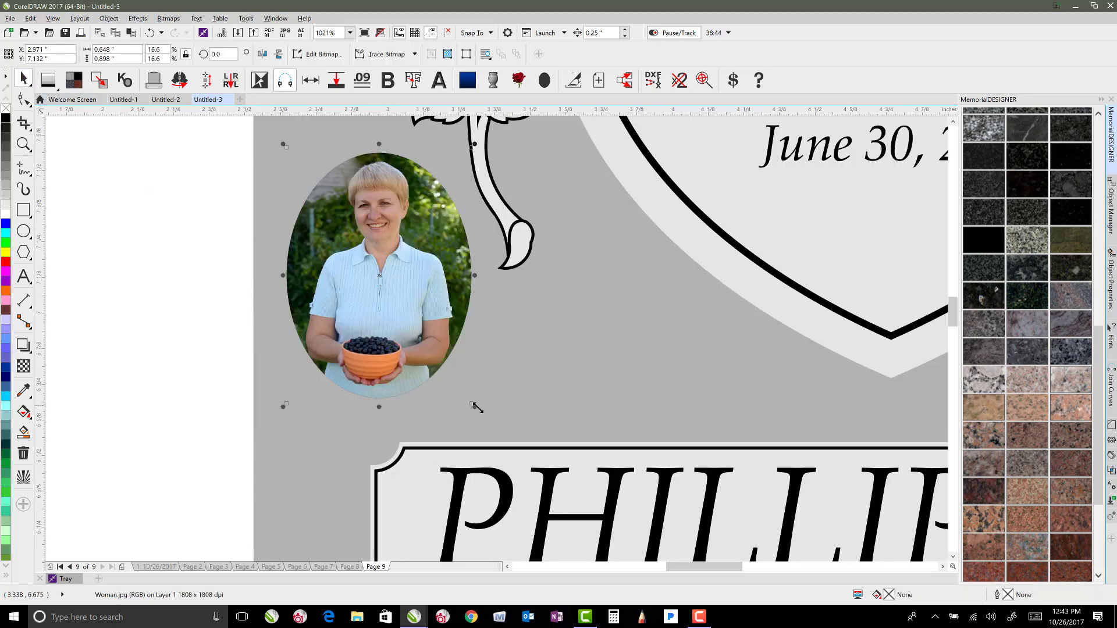
{"action": "left_click_drag", "start_coordinate": [475, 406], "coordinate": [520, 470]}
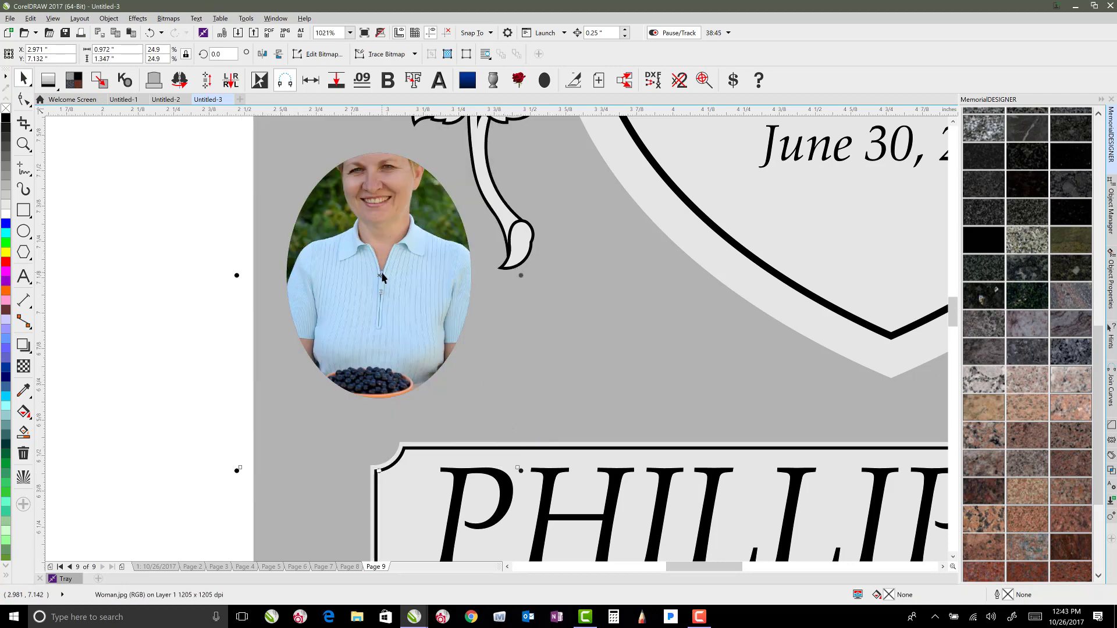
{"action": "left_click_drag", "start_coordinate": [384, 281], "coordinate": [383, 328]}
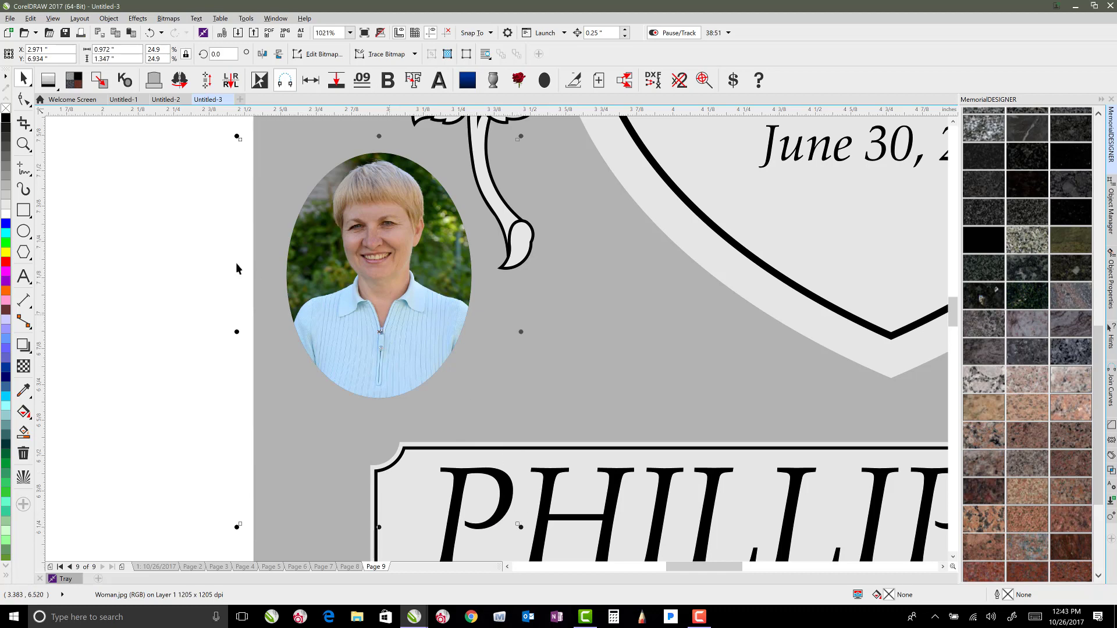
{"action": "left_click", "coordinate": [192, 225]}
Step: Fill design 322 with a medium gray granite texture
{"action": "scroll", "coordinate": [382, 231], "scroll_direction": "down", "scroll_amount": 2}
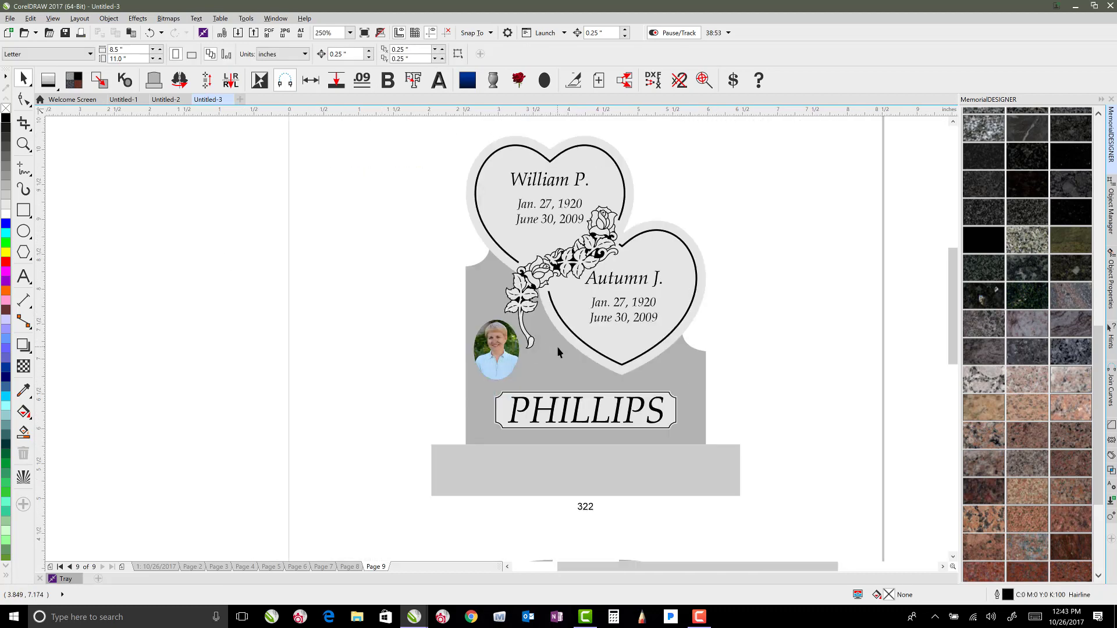
{"action": "scroll", "coordinate": [557, 352], "scroll_direction": "down", "scroll_amount": 1}
{"action": "left_click", "coordinate": [545, 342]}
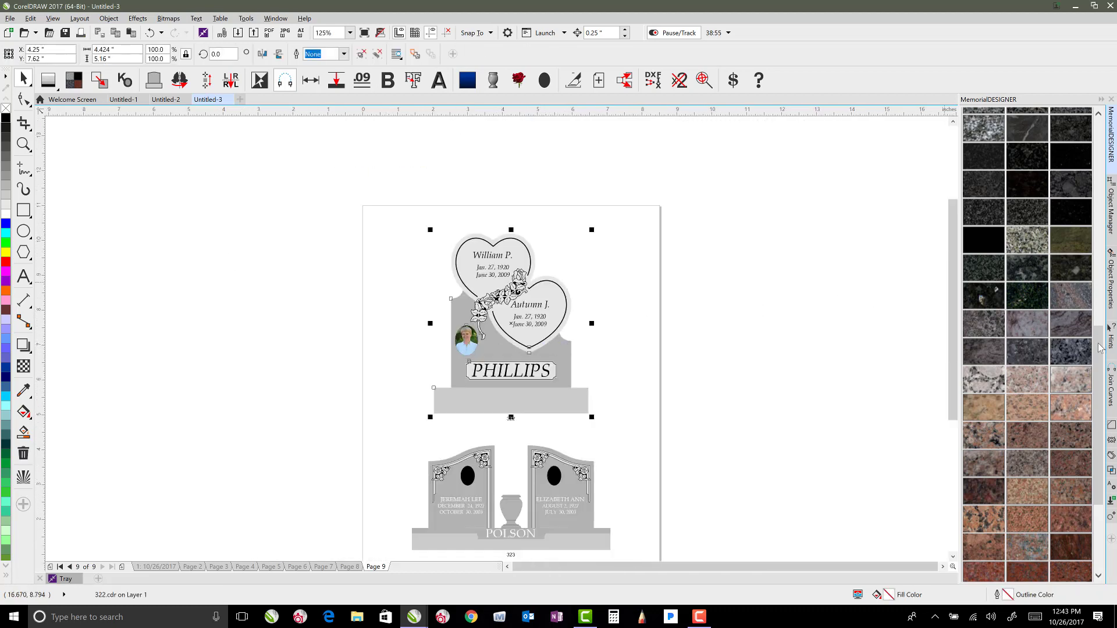
{"action": "scroll", "coordinate": [1100, 361], "scroll_direction": "up", "scroll_amount": 4}
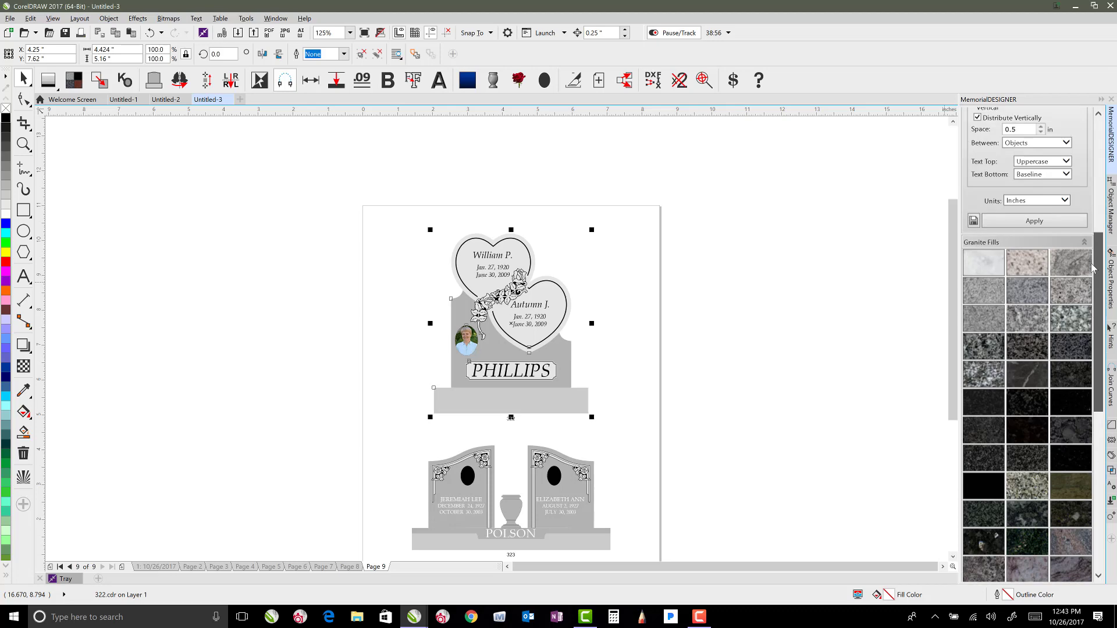
{"action": "left_click", "coordinate": [1011, 300]}
{"action": "left_click", "coordinate": [707, 318]}
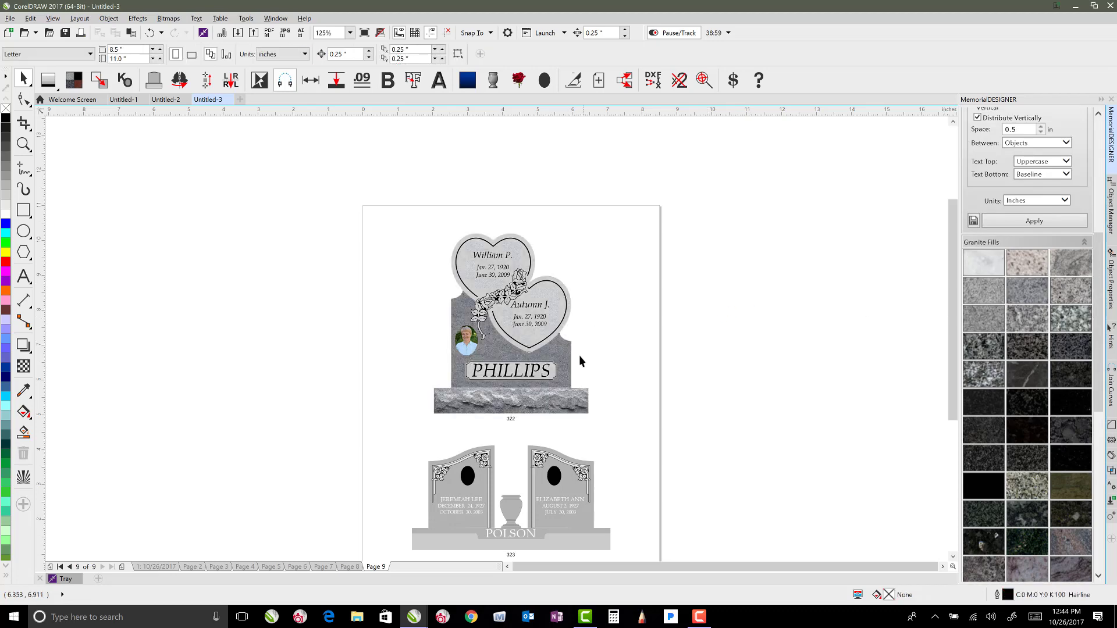
Step: Fill design 323 with a dark brown granite texture
{"action": "scroll", "coordinate": [579, 360], "scroll_direction": "up", "scroll_amount": 1}
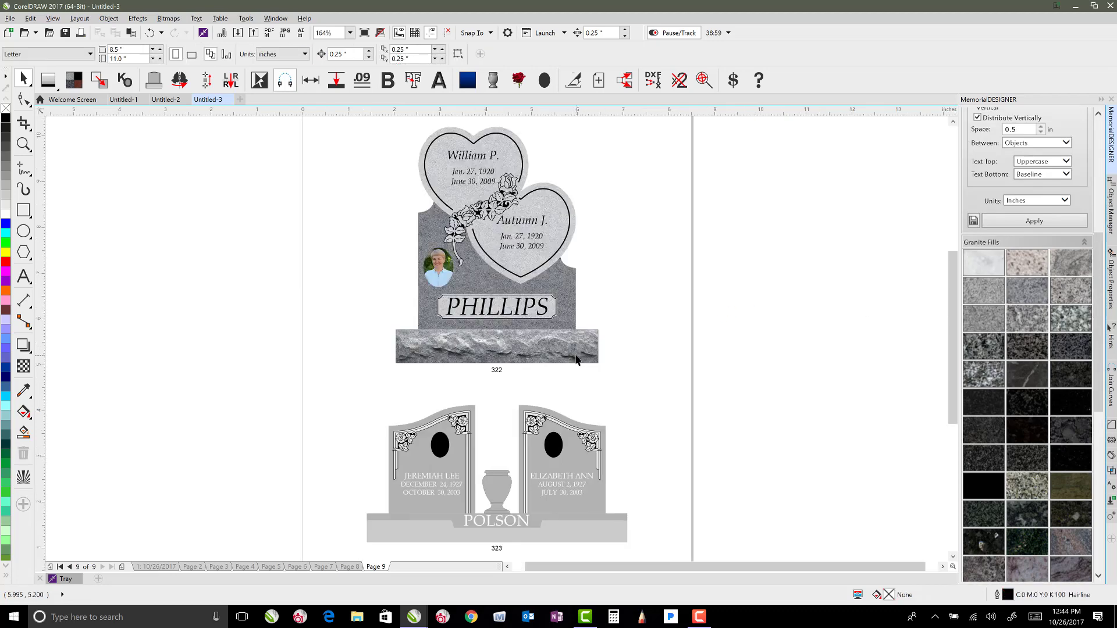
{"action": "left_click", "coordinate": [573, 458]}
{"action": "left_click_drag", "start_coordinate": [1101, 356], "coordinate": [1098, 552]}
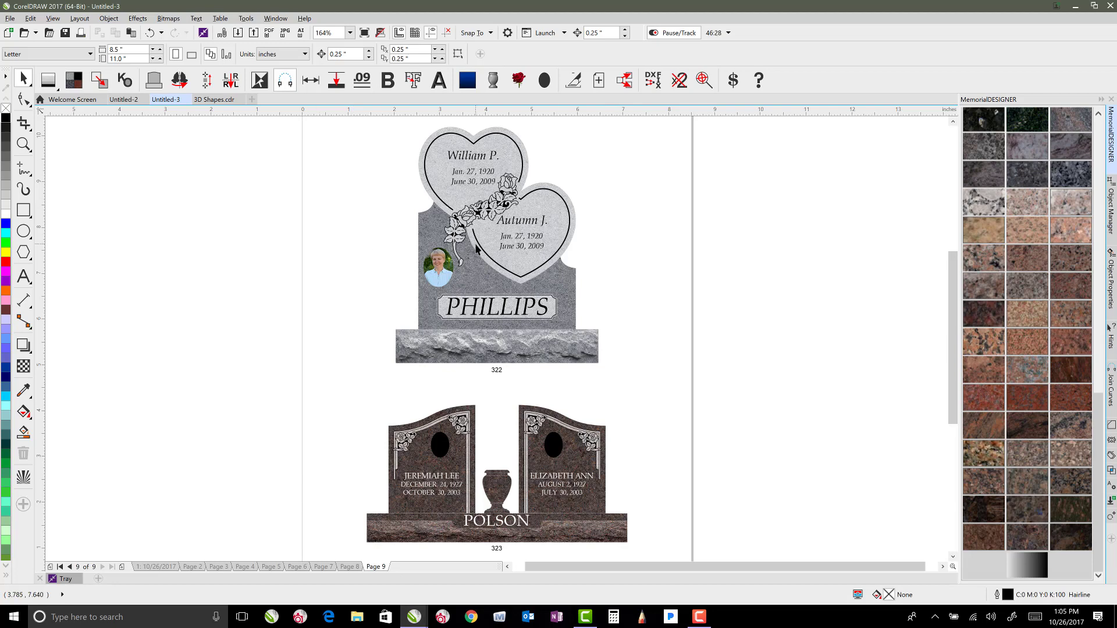
Step: Add a drop shadow to design 322 from a Design Book preset and adjust its offset to about 0.121 by -0.195 in
{"action": "left_click", "coordinate": [475, 249]}
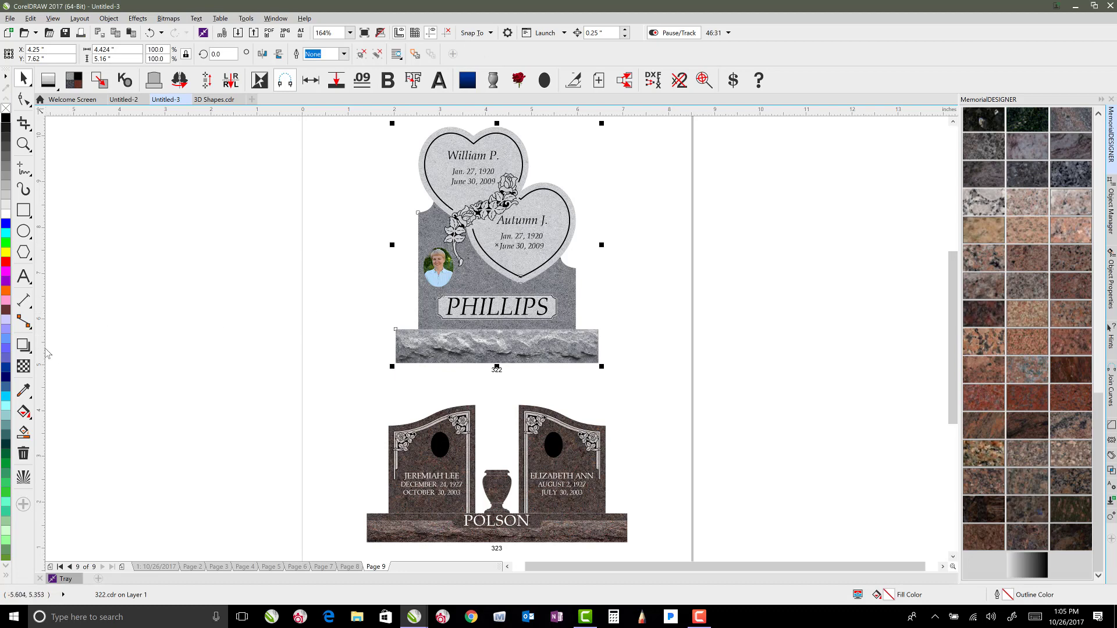
{"action": "left_click", "coordinate": [23, 345]}
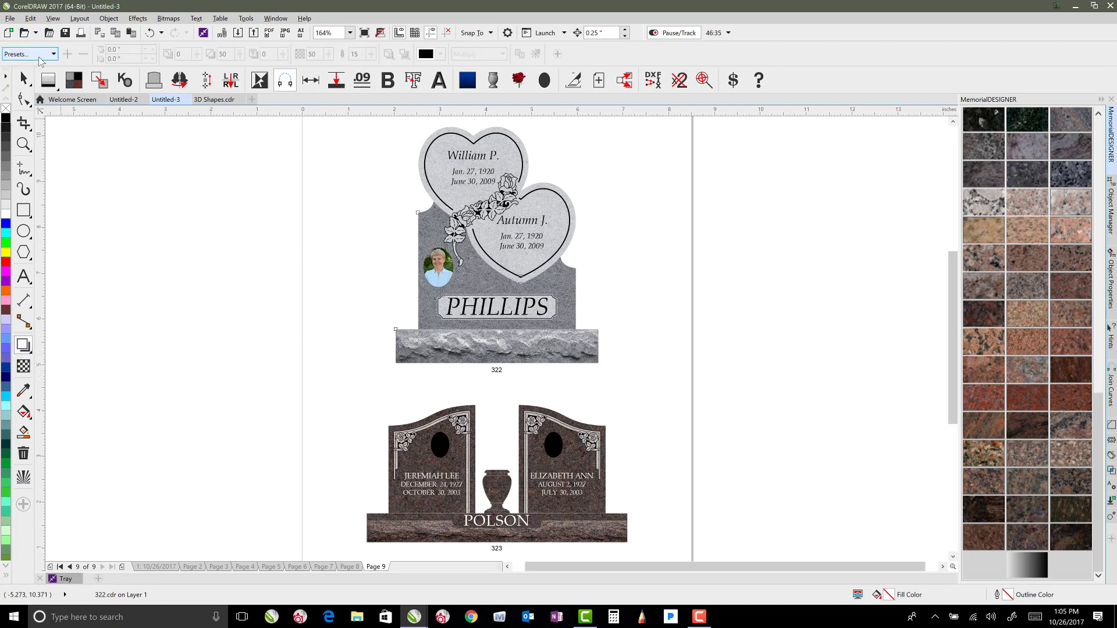
{"action": "left_click", "coordinate": [40, 58]}
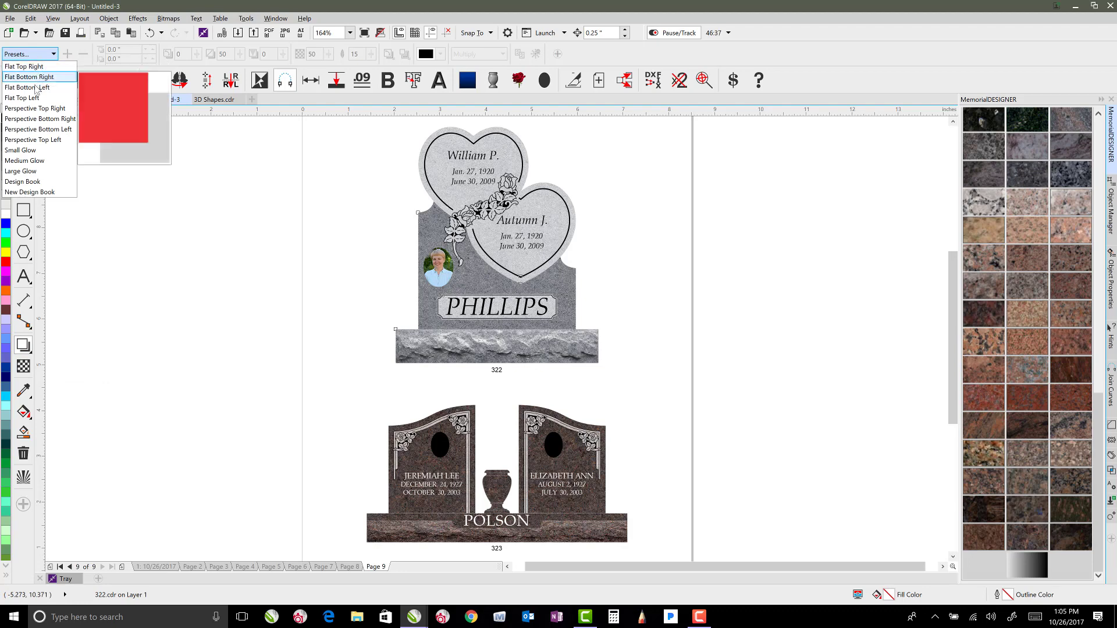
{"action": "left_click", "coordinate": [30, 185]}
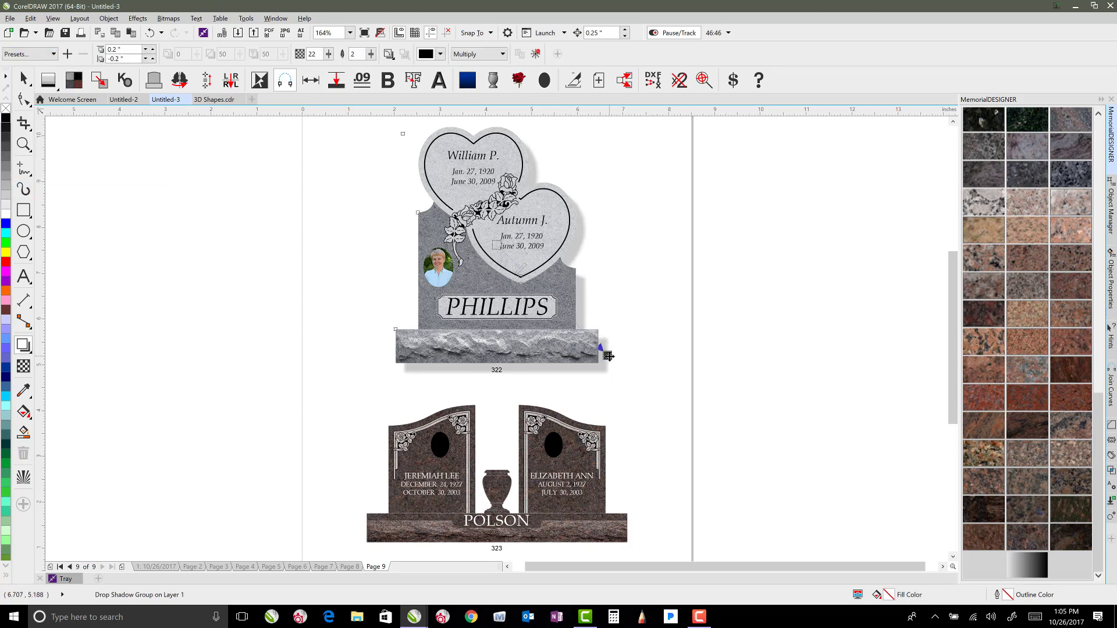
{"action": "mouse_move", "coordinate": [607, 355]}
{"action": "left_mouse_down"}
{"action": "mouse_move", "coordinate": [623, 390]}
{"action": "mouse_move", "coordinate": [603, 370]}
{"action": "left_mouse_up"}
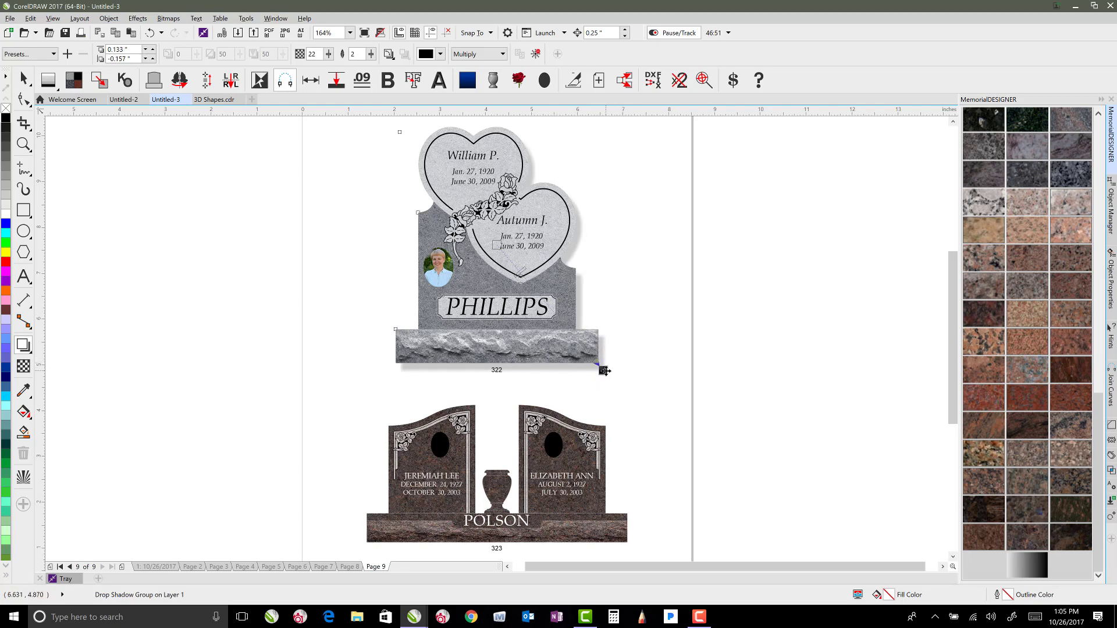
{"action": "left_click_drag", "start_coordinate": [603, 370], "coordinate": [576, 373]}
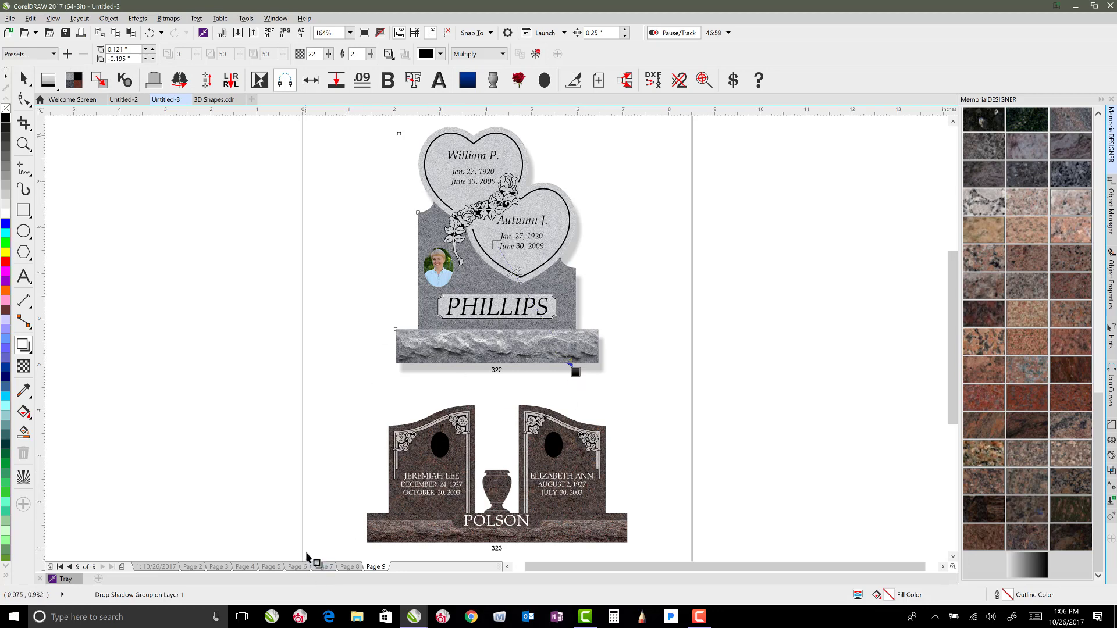
Step: Add drop shadows to all three designs on page 7 with the Design Book preset
{"action": "left_click", "coordinate": [319, 567]}
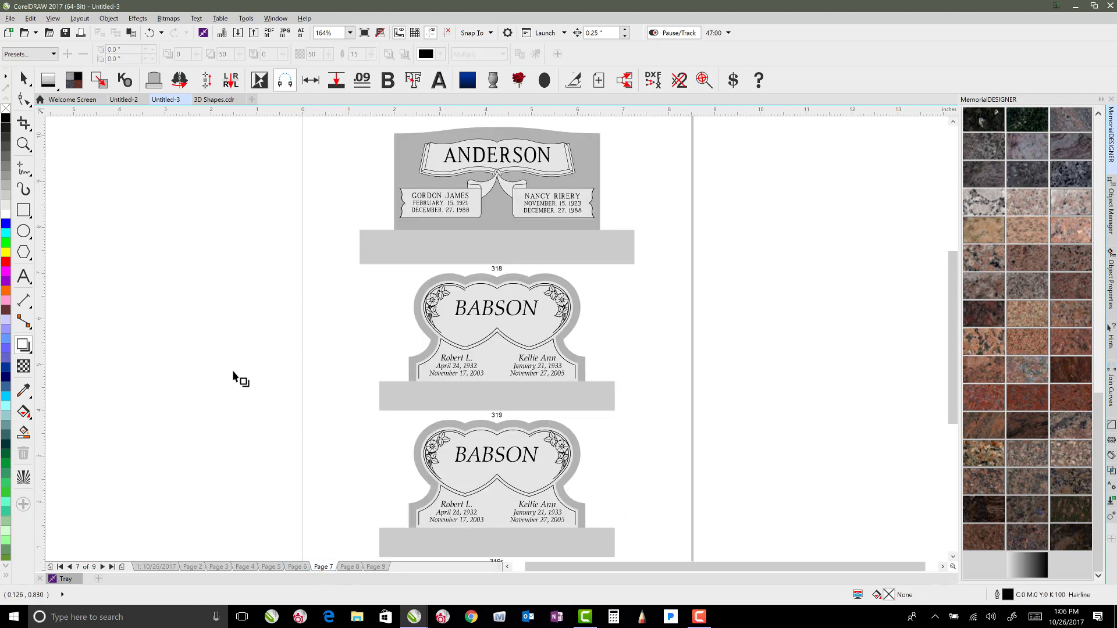
{"action": "left_click", "coordinate": [24, 79]}
{"action": "left_click", "coordinate": [456, 233]}
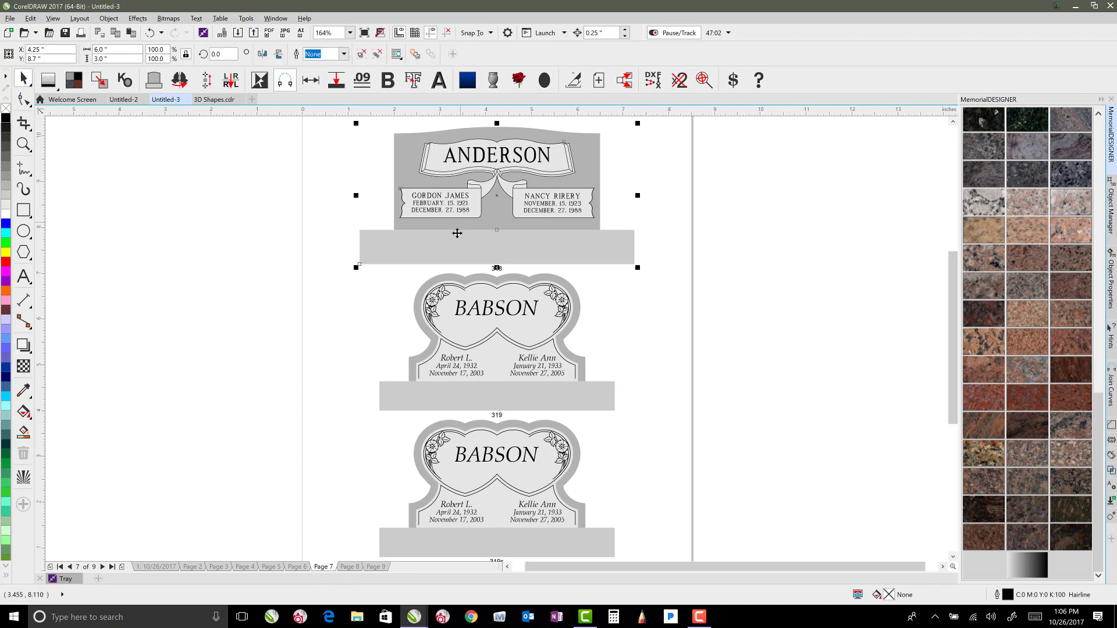
{"action": "left_click", "coordinate": [487, 455], "text": "shift"}
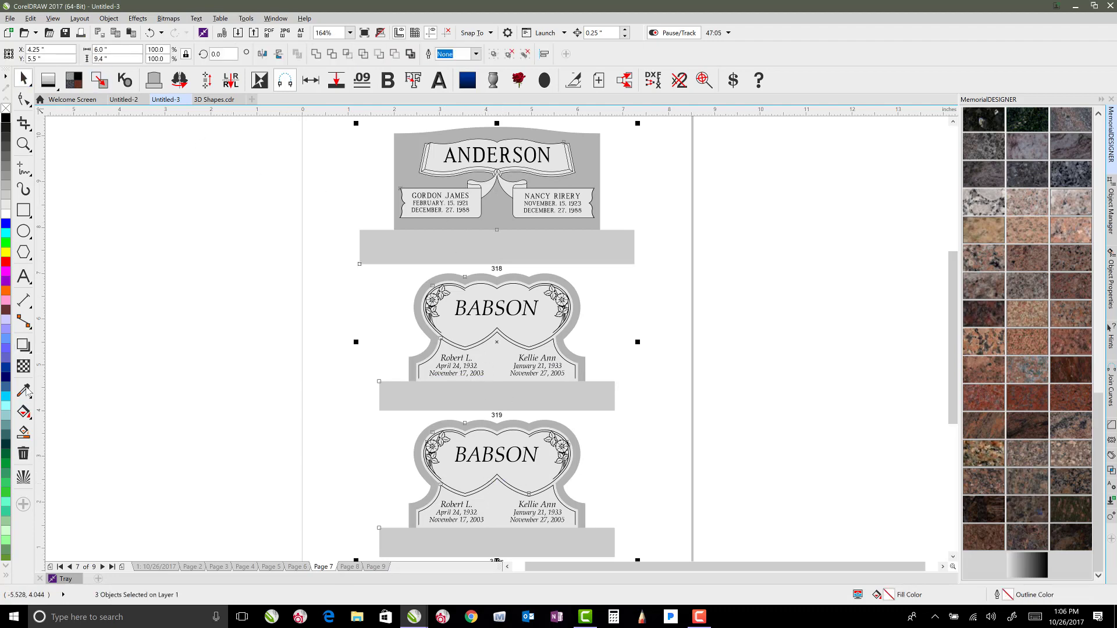
{"action": "left_click", "coordinate": [24, 345]}
{"action": "left_click", "coordinate": [52, 53]}
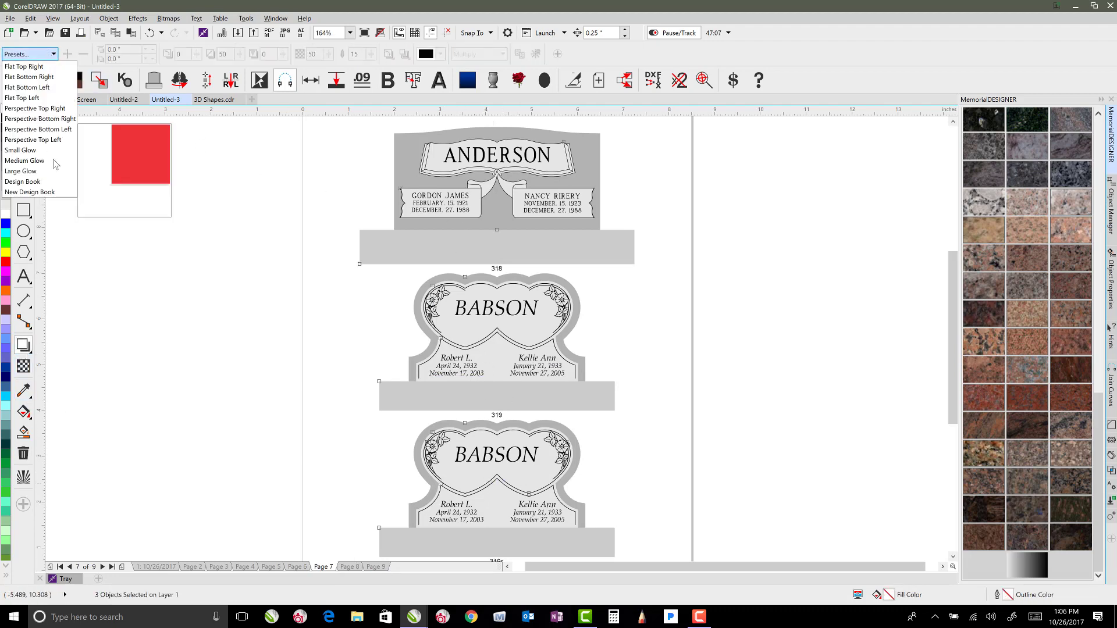
{"action": "left_click", "coordinate": [24, 181]}
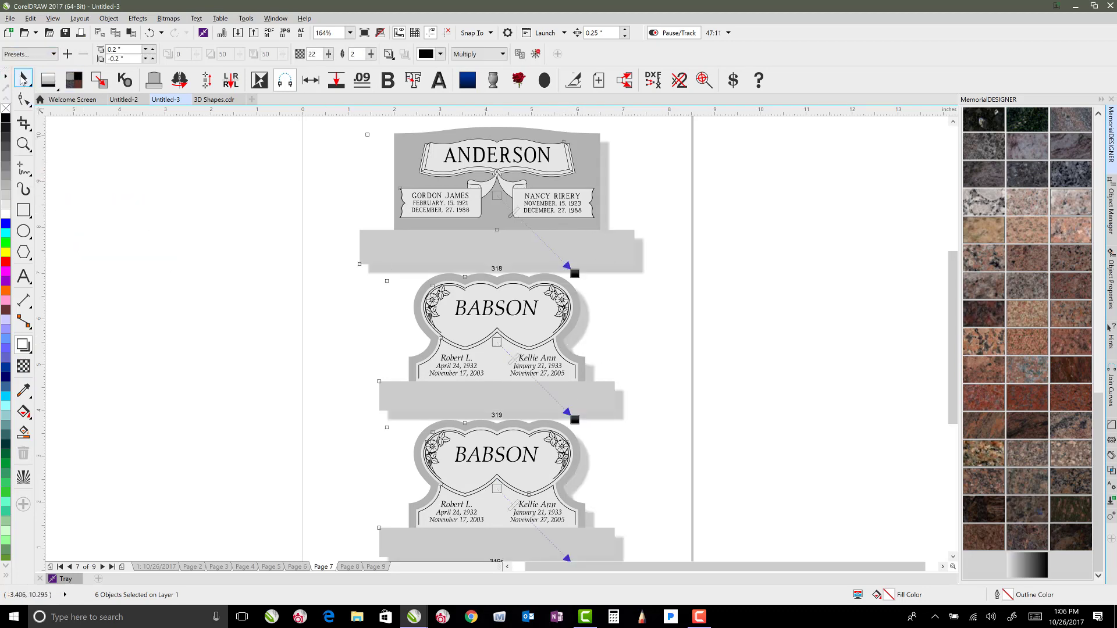
{"action": "left_click", "coordinate": [23, 77]}
{"action": "left_click", "coordinate": [177, 227]}
Step: Fill design 318 with a light pinkish-brown granite, the design below it with a blue-gray granite, and the lowest with a red granite
{"action": "left_click", "coordinate": [449, 237]}
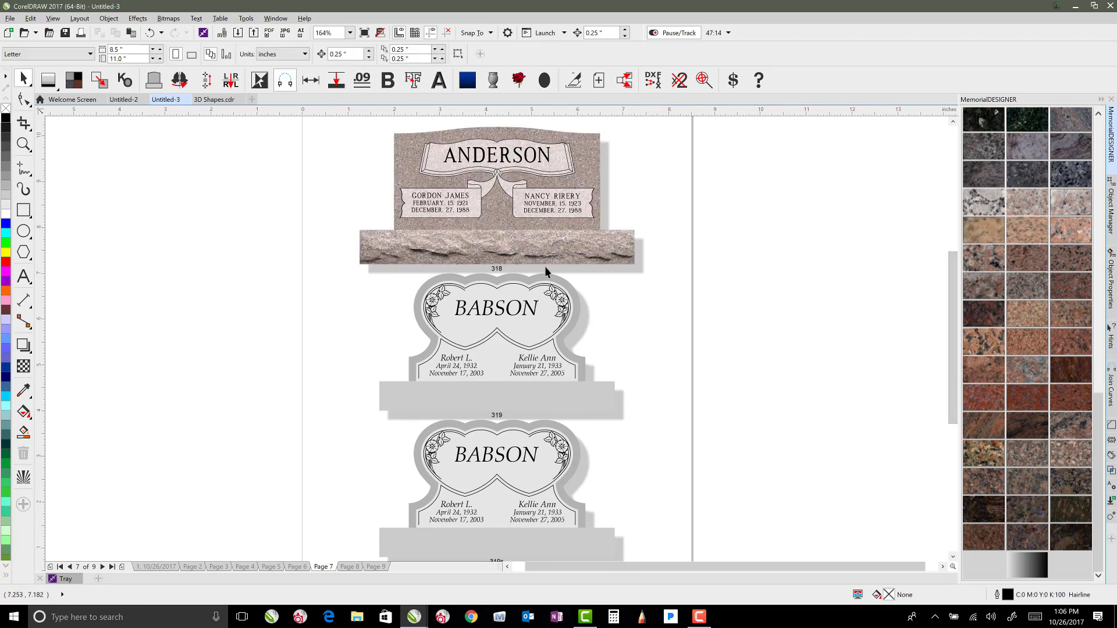
{"action": "left_click", "coordinate": [510, 317]}
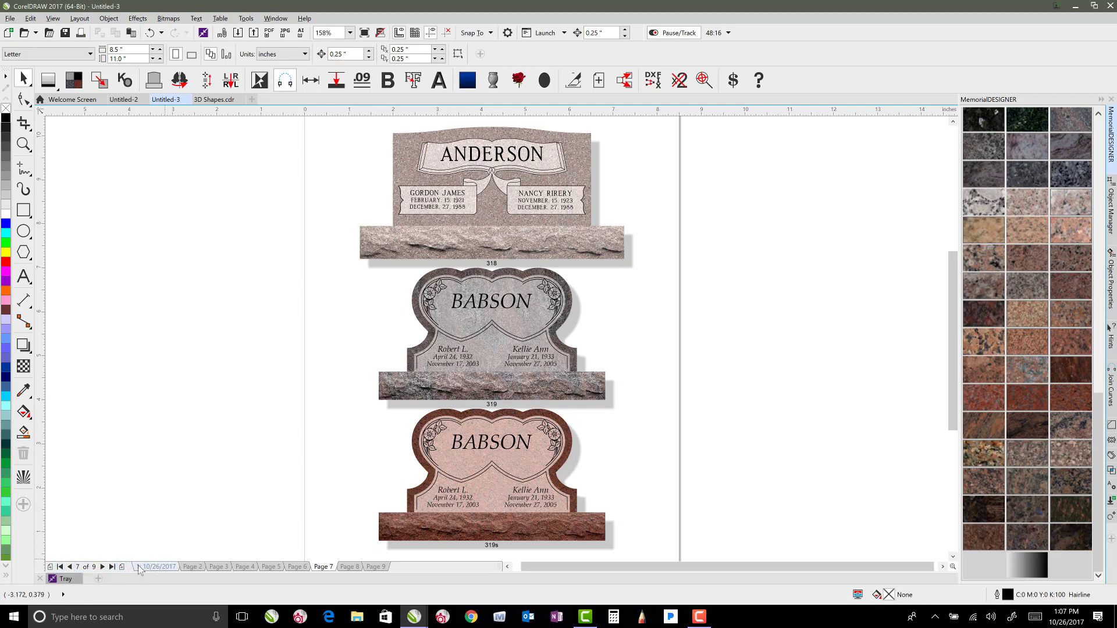
Step: Insert a new page before page 1 and copy the gray 3D memorial shape from 3D Shapes.cdr onto it
{"action": "left_click", "coordinate": [61, 567]}
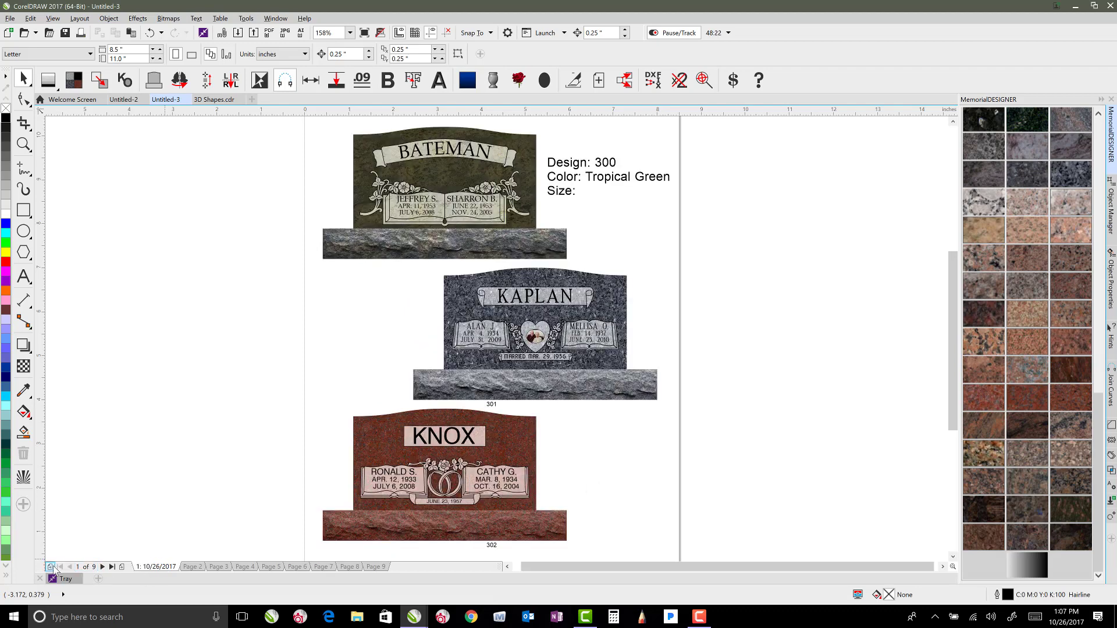
{"action": "left_click", "coordinate": [51, 567]}
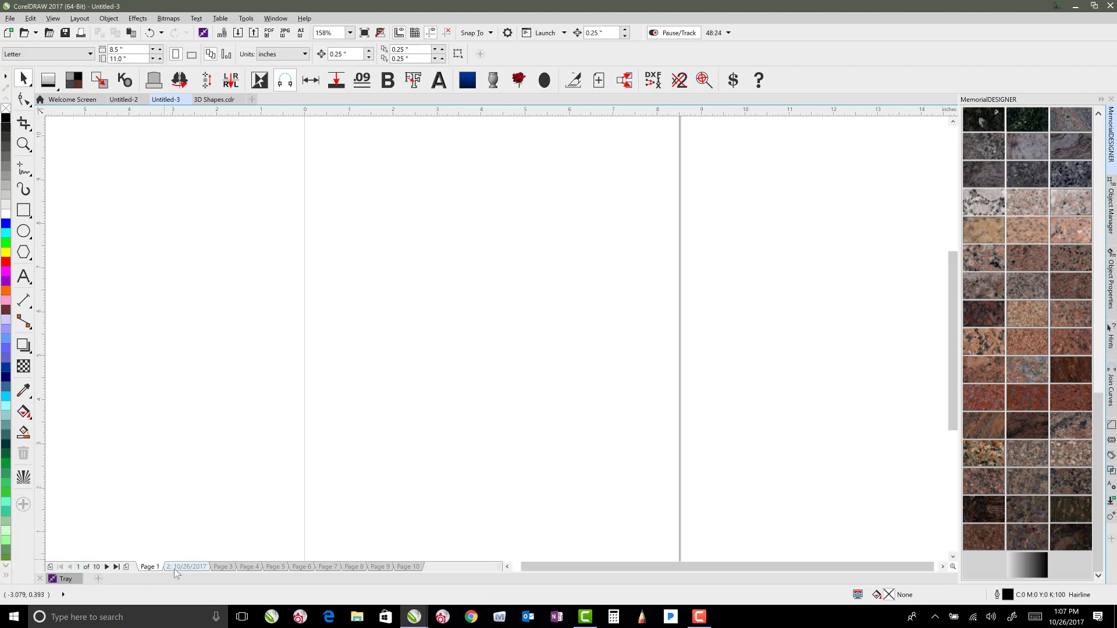
{"action": "left_click", "coordinate": [213, 100]}
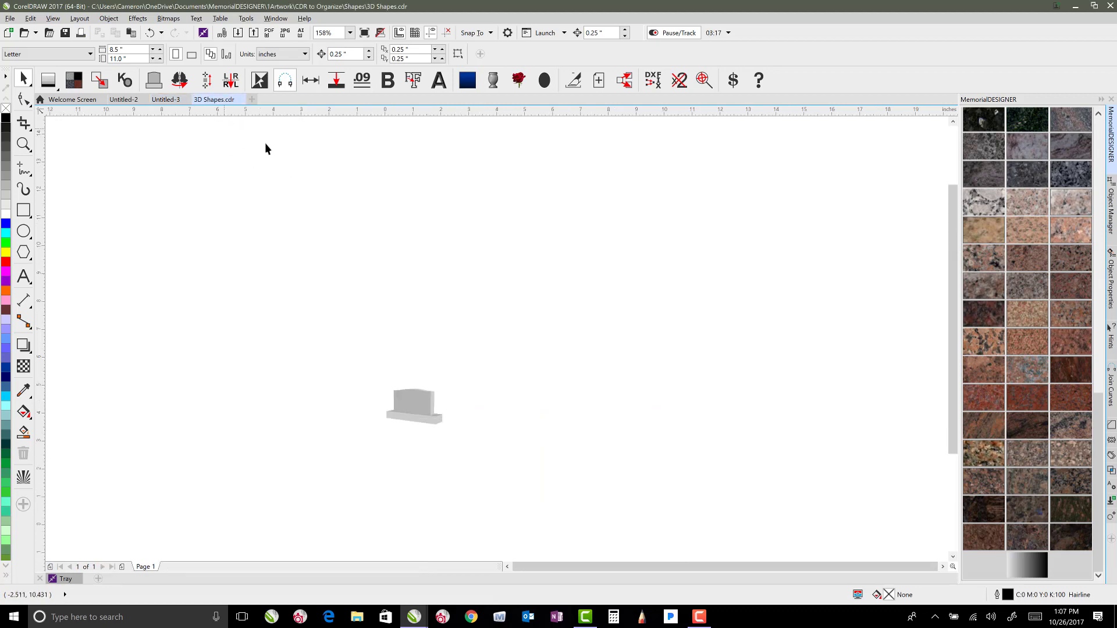
{"action": "left_click_drag", "start_coordinate": [341, 365], "coordinate": [491, 463]}
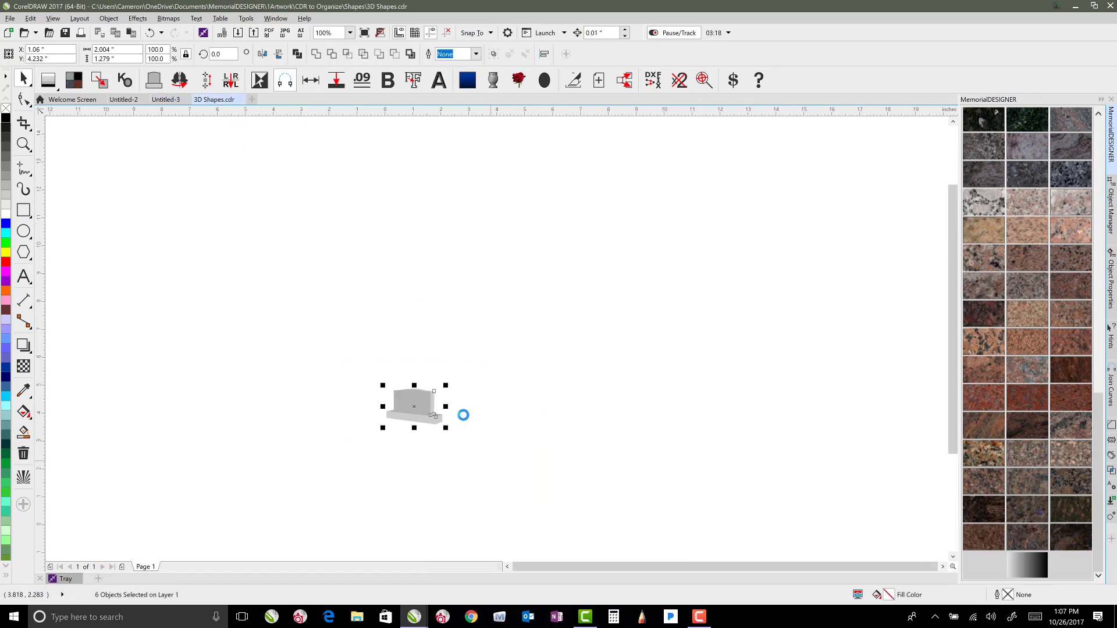
{"action": "left_click", "coordinate": [166, 100]}
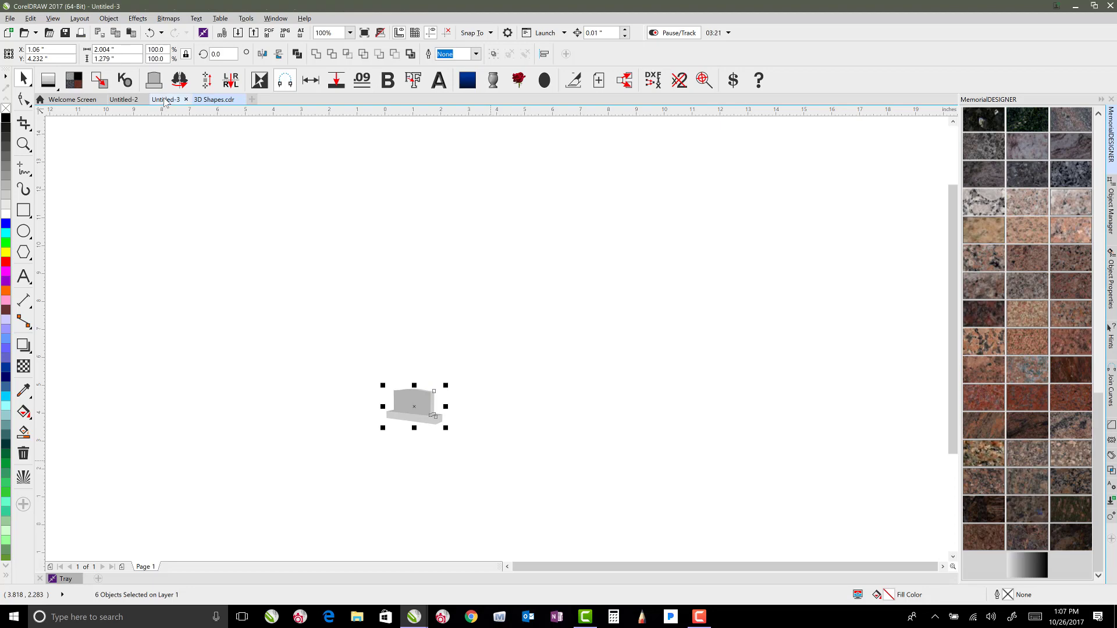
{"action": "key", "text": "ctrl+v"}
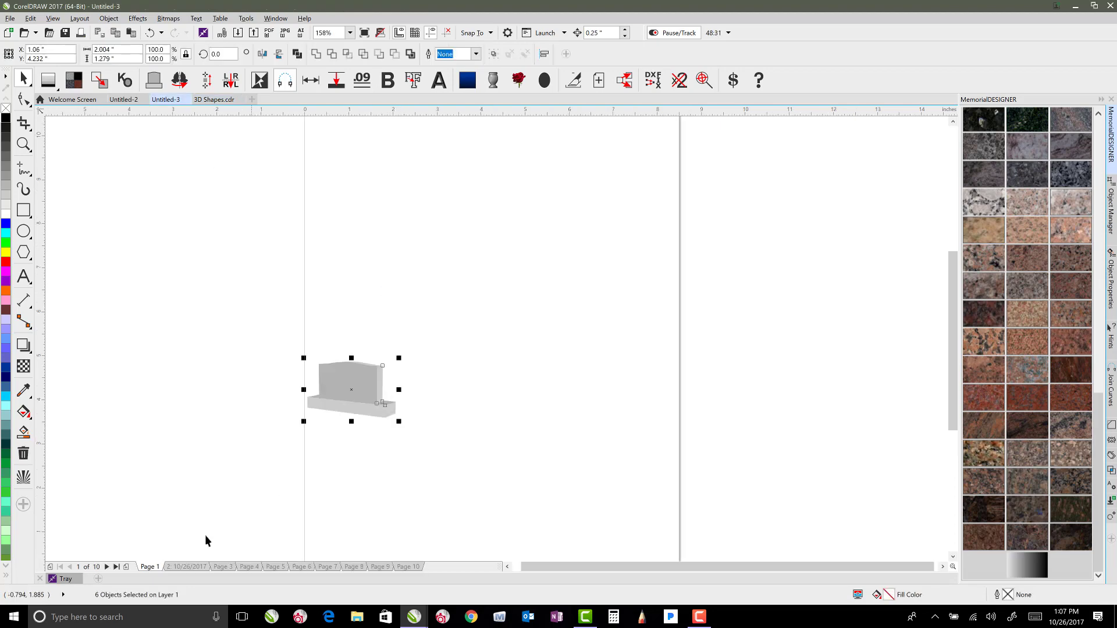
Step: Ungroup design 300 on page 2 and copy its green granite tablet with the lettering and carving to page 1
{"action": "left_click", "coordinate": [186, 567]}
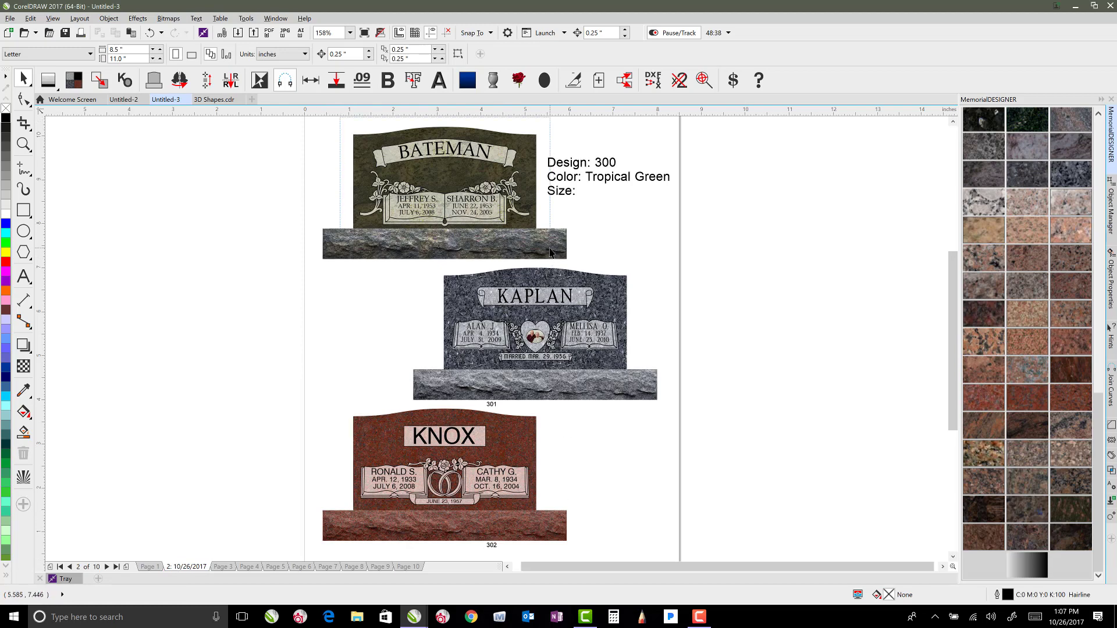
{"action": "left_click", "coordinate": [527, 207]}
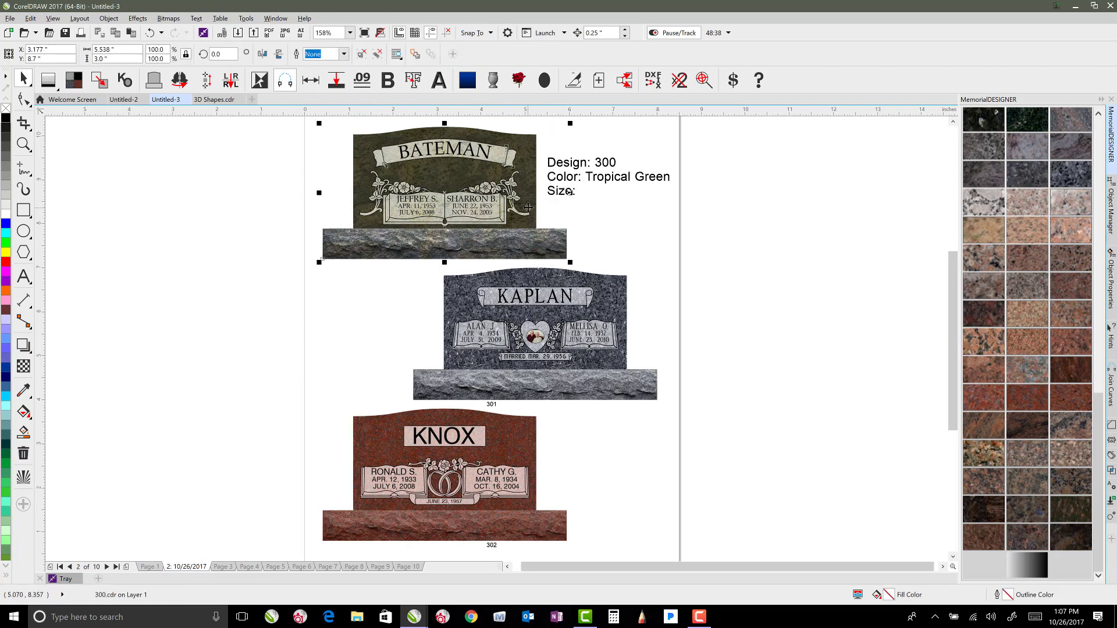
{"action": "left_click", "coordinate": [377, 54]}
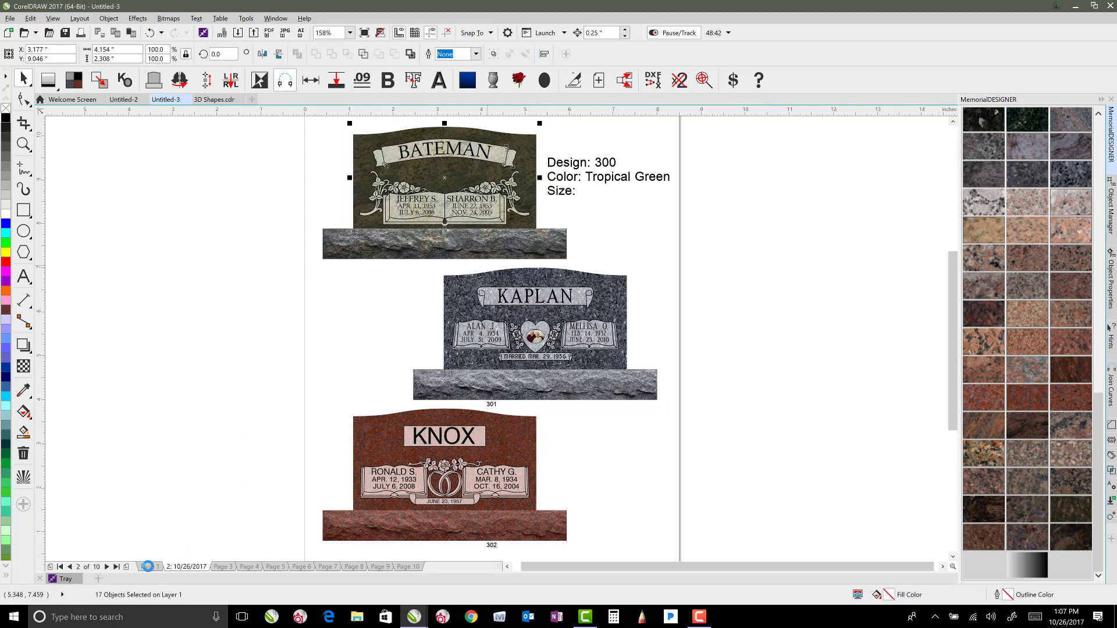
{"action": "left_click", "coordinate": [148, 567]}
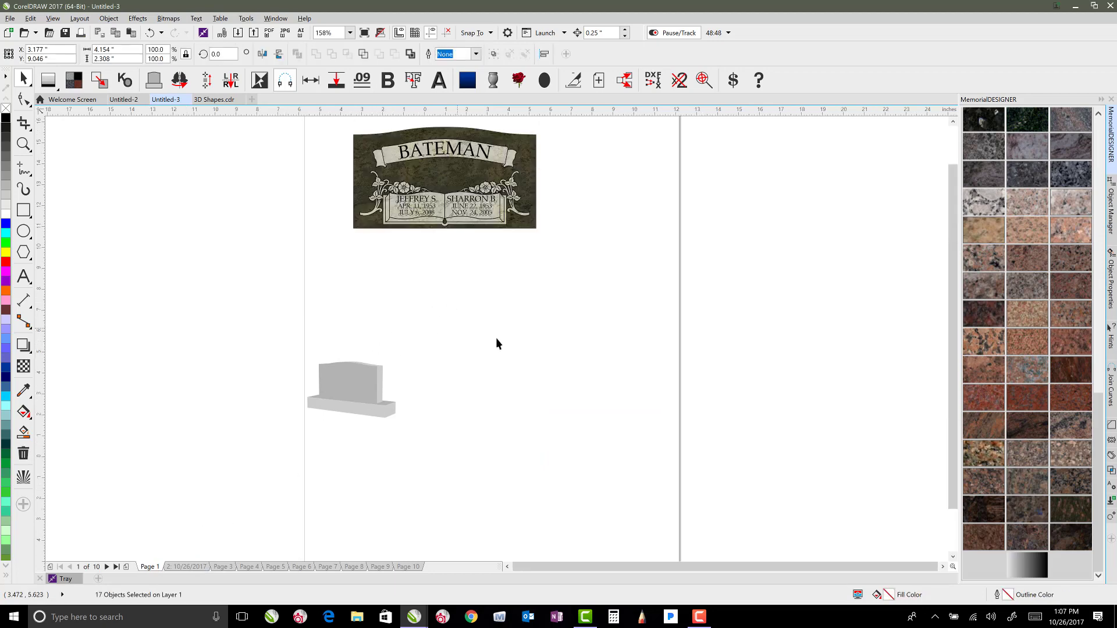
Step: Move the granite tablet off the page's right side and enlarge the gray 3D memorial to about 8.032 by 5.128 in
{"action": "scroll", "coordinate": [524, 344], "scroll_direction": "down", "scroll_amount": 3}
{"action": "left_click_drag", "start_coordinate": [488, 268], "coordinate": [647, 273]}
{"action": "left_click_drag", "start_coordinate": [399, 331], "coordinate": [532, 423]}
{"action": "left_click_drag", "start_coordinate": [519, 319], "coordinate": [592, 274]}
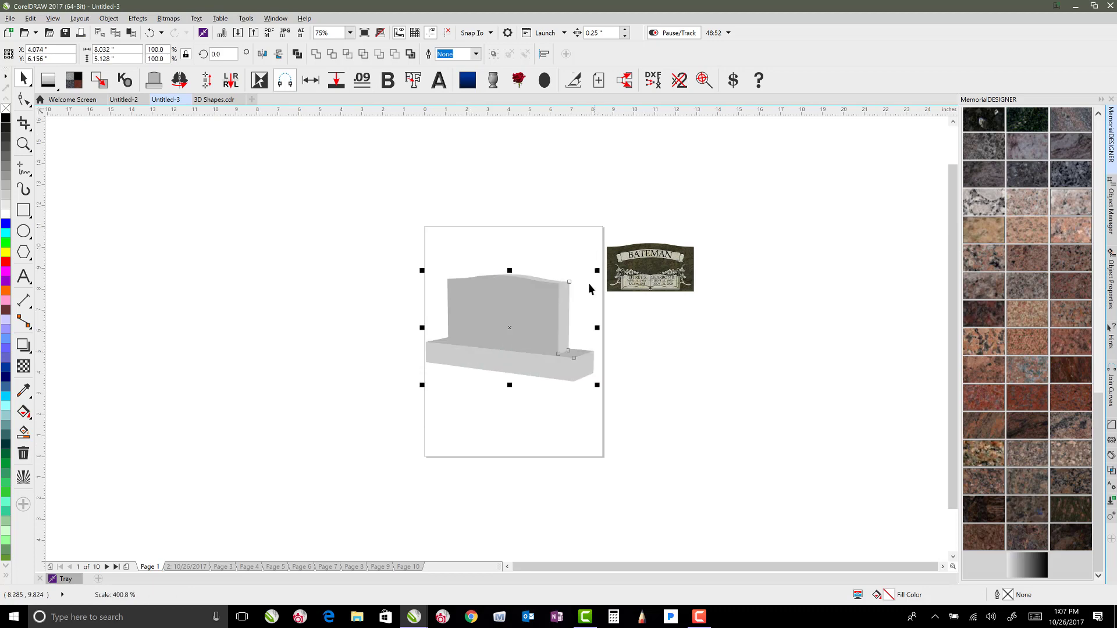
{"action": "left_click_drag", "start_coordinate": [524, 332], "coordinate": [526, 338]}
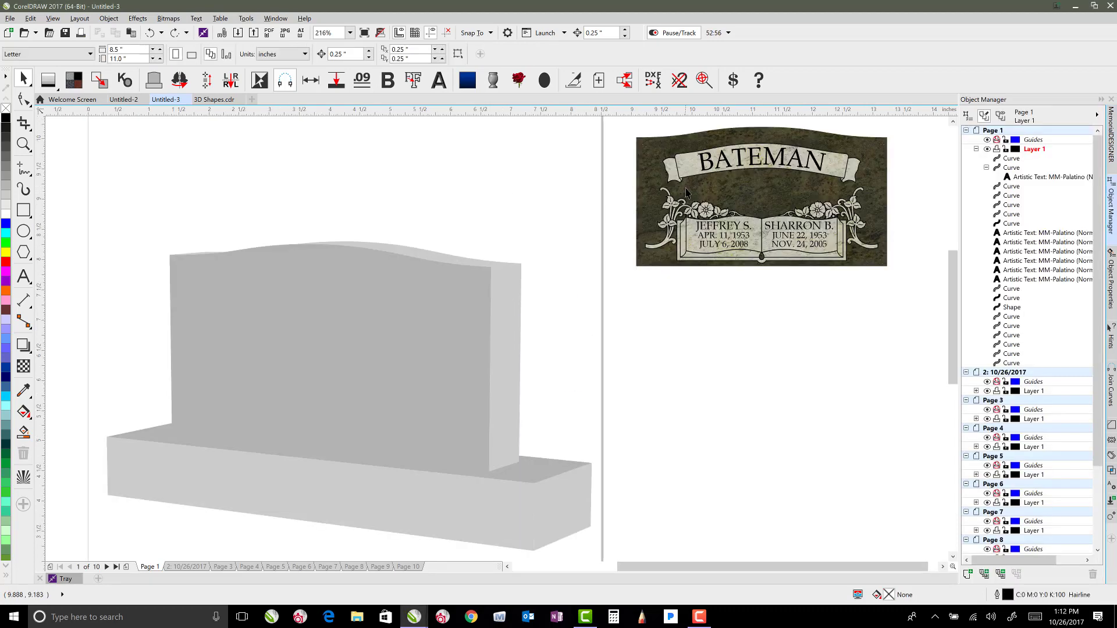
Step: Convert the arched family name on the granite tablet to curves
{"action": "left_click", "coordinate": [686, 191]}
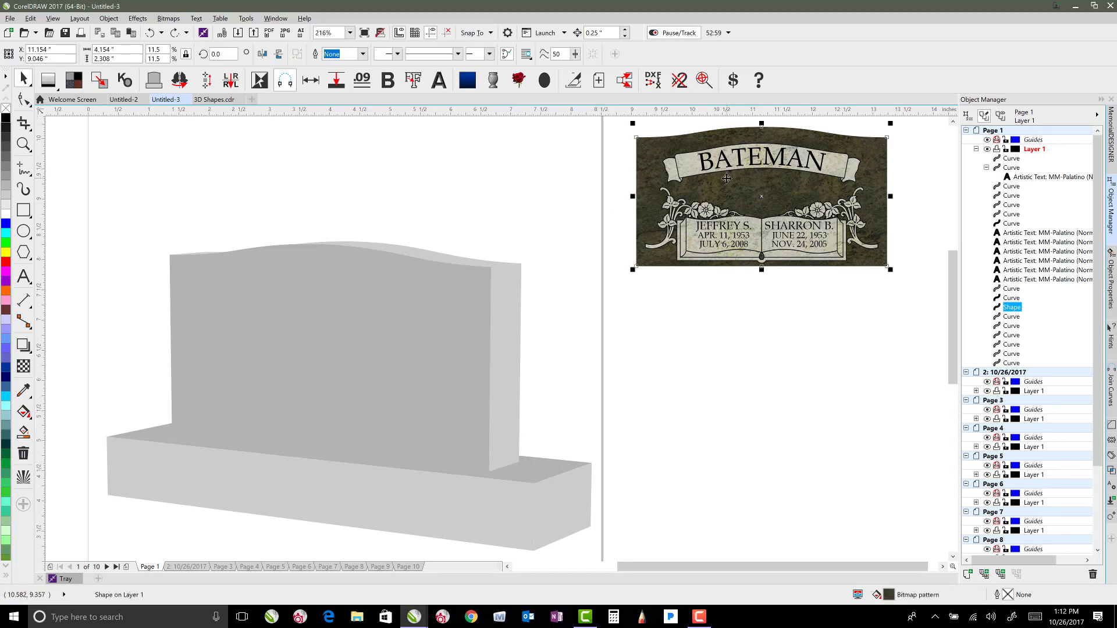
{"action": "left_click", "coordinate": [785, 160], "text": "ctrl"}
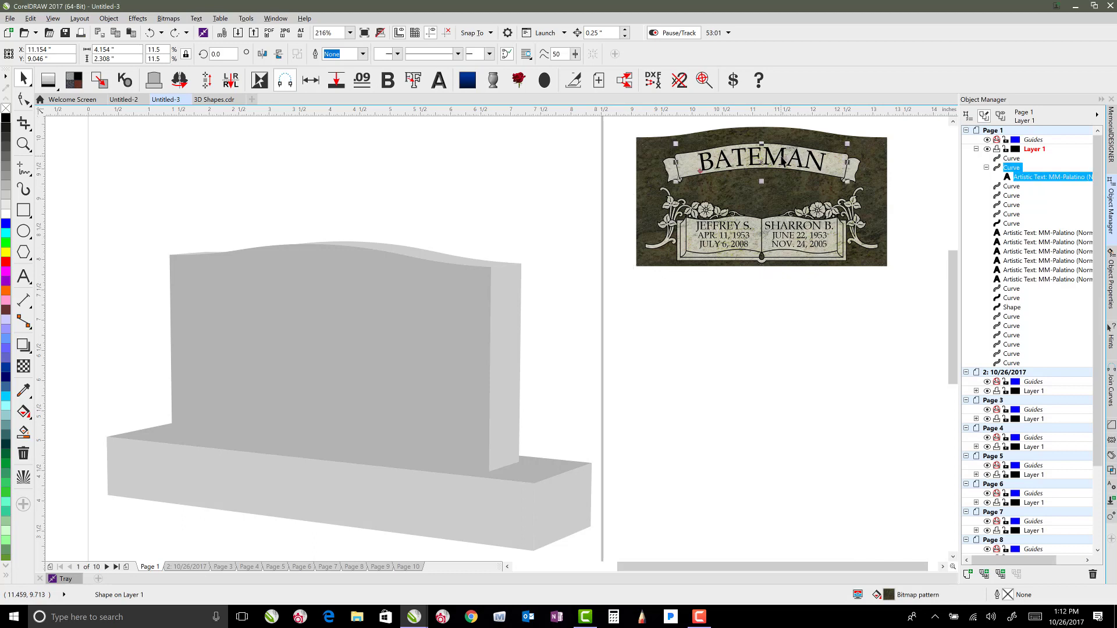
{"action": "right_click", "coordinate": [778, 158]}
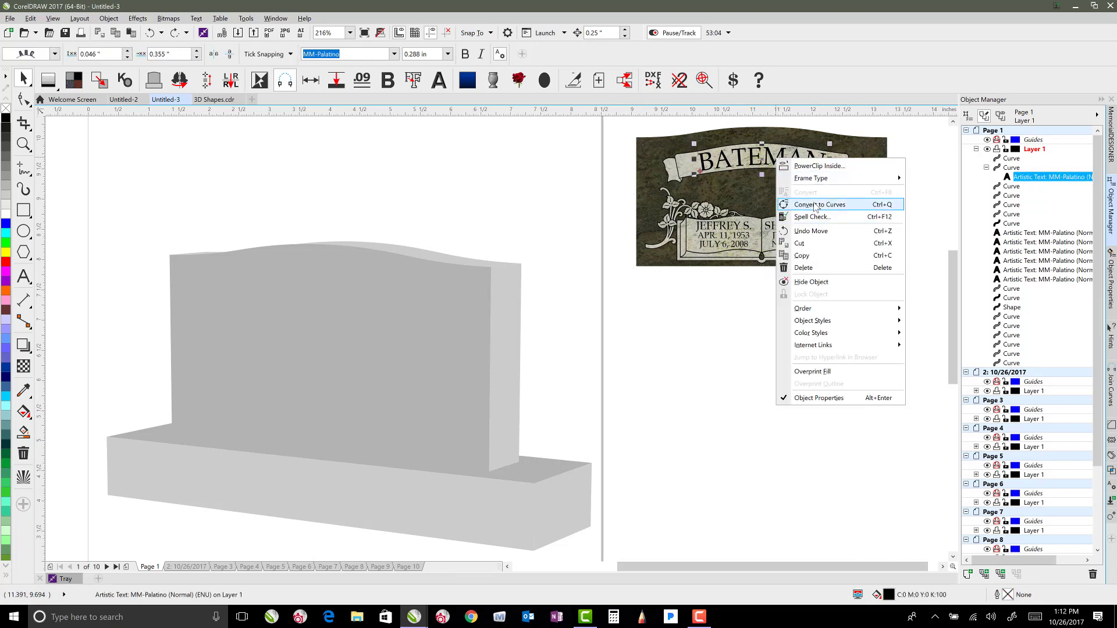
{"action": "left_click", "coordinate": [815, 205]}
{"action": "left_click", "coordinate": [646, 156]}
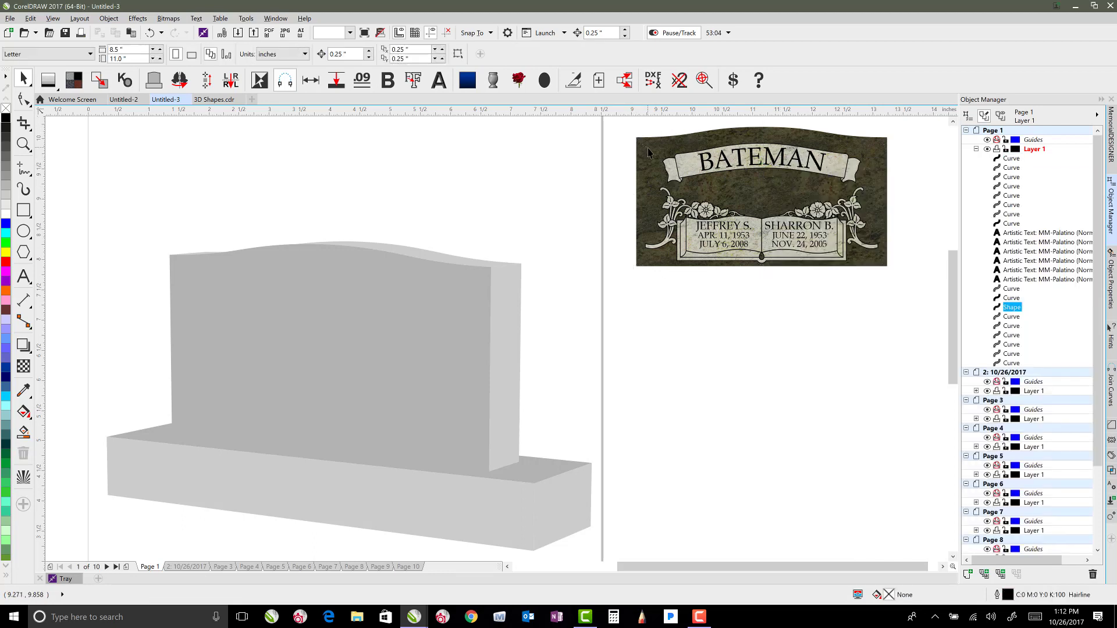
Step: Group all 17 objects of the granite tablet and apply the Add Perspective effect to the group
{"action": "left_click_drag", "start_coordinate": [619, 122], "coordinate": [917, 308]}
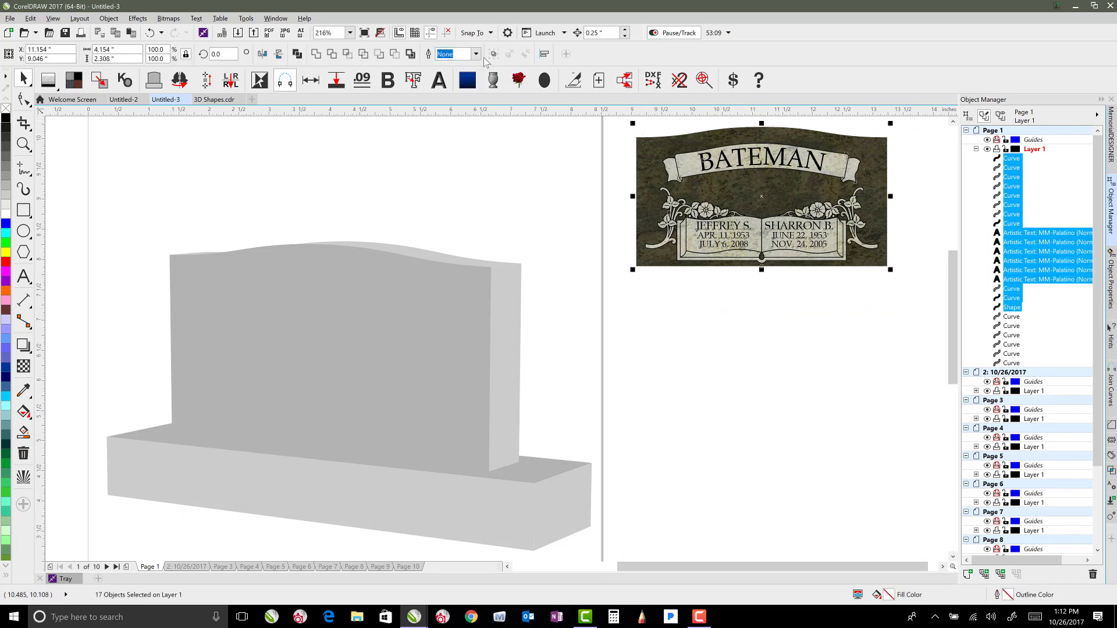
{"action": "left_click", "coordinate": [494, 54]}
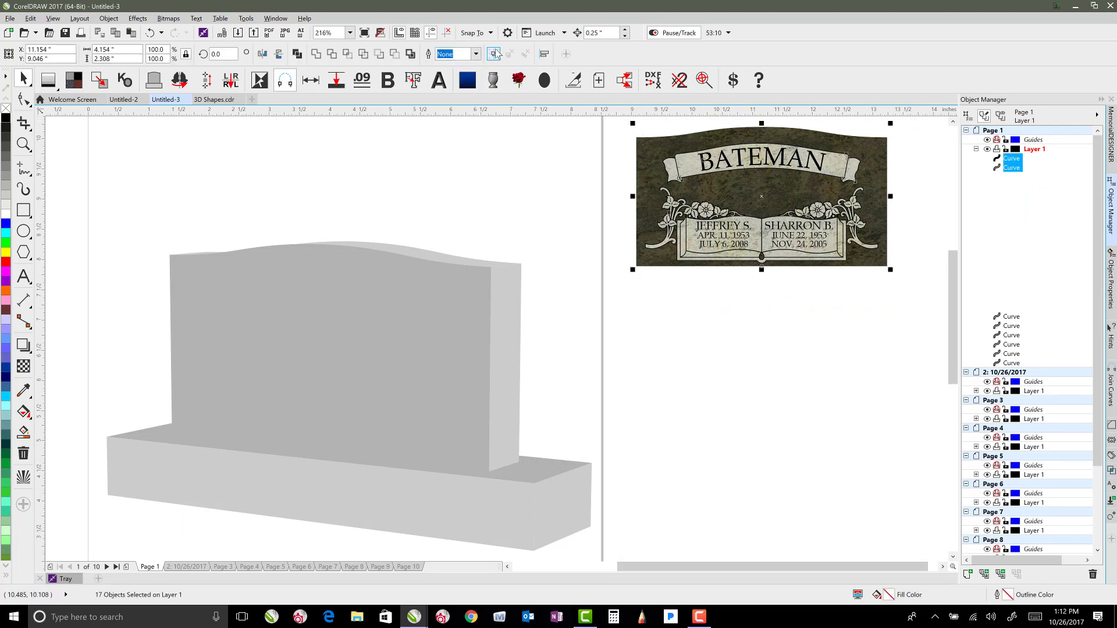
{"action": "left_click", "coordinate": [137, 18]}
{"action": "left_click", "coordinate": [149, 183]}
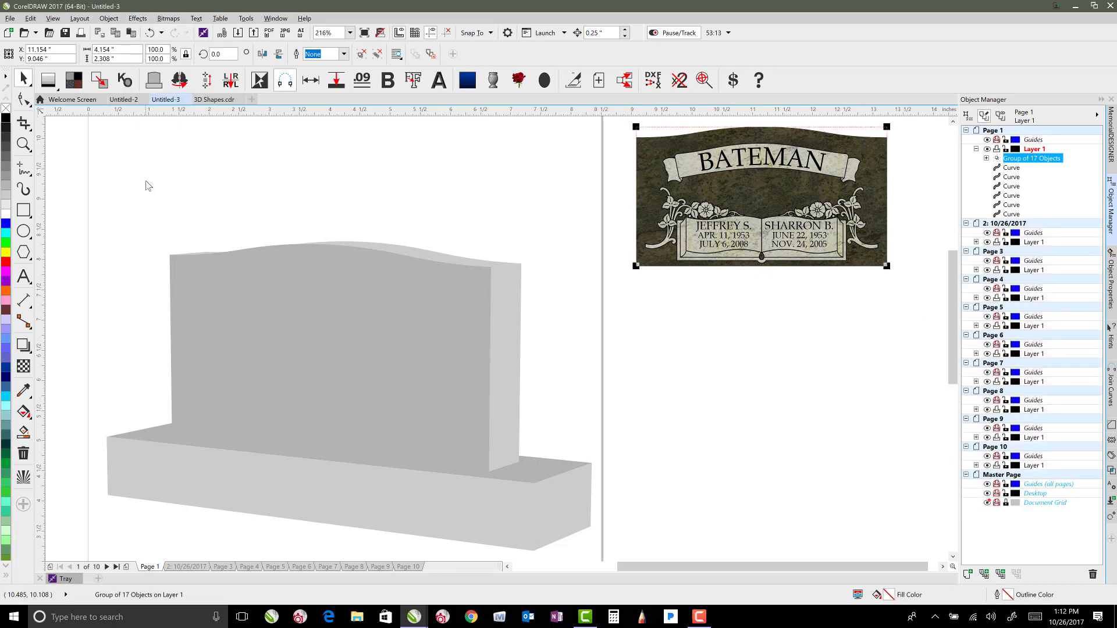
Step: Fit the four perspective corners of the tablet group to the front face of the gray 3D memorial
{"action": "left_click_drag", "start_coordinate": [636, 268], "coordinate": [172, 438]}
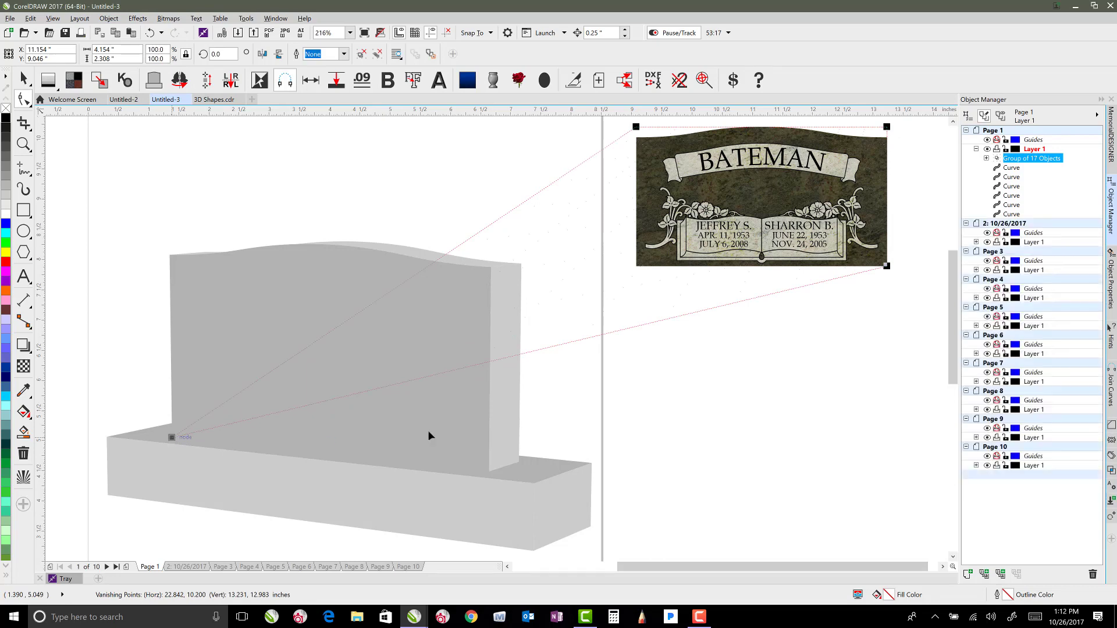
{"action": "left_click_drag", "start_coordinate": [887, 265], "coordinate": [488, 471]}
{"action": "left_click_drag", "start_coordinate": [636, 126], "coordinate": [170, 241]}
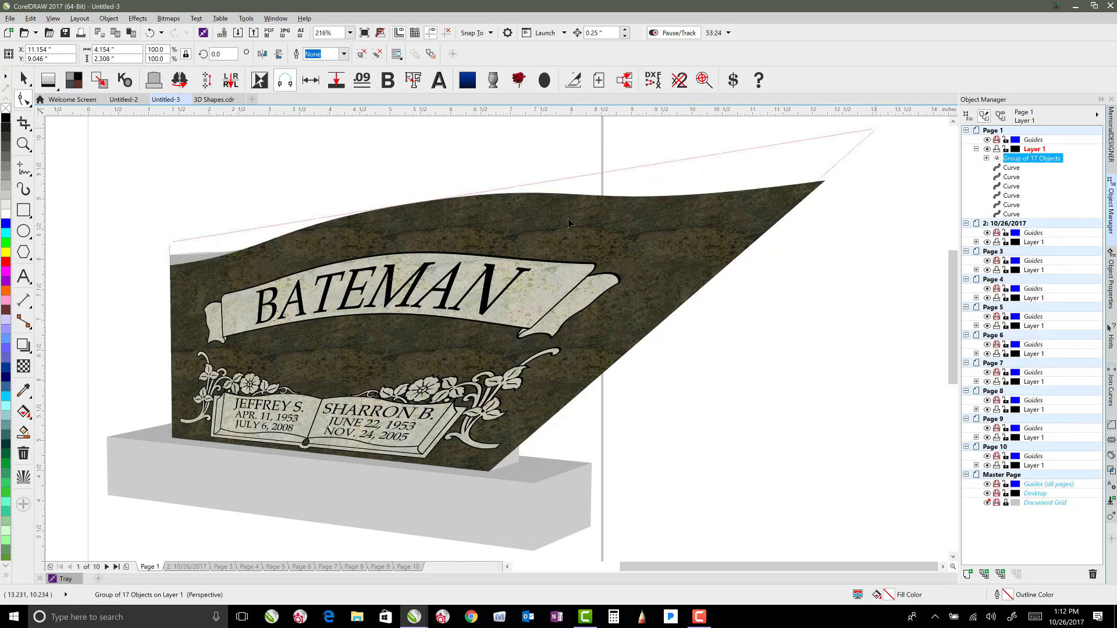
{"action": "left_click_drag", "start_coordinate": [872, 129], "coordinate": [491, 250]}
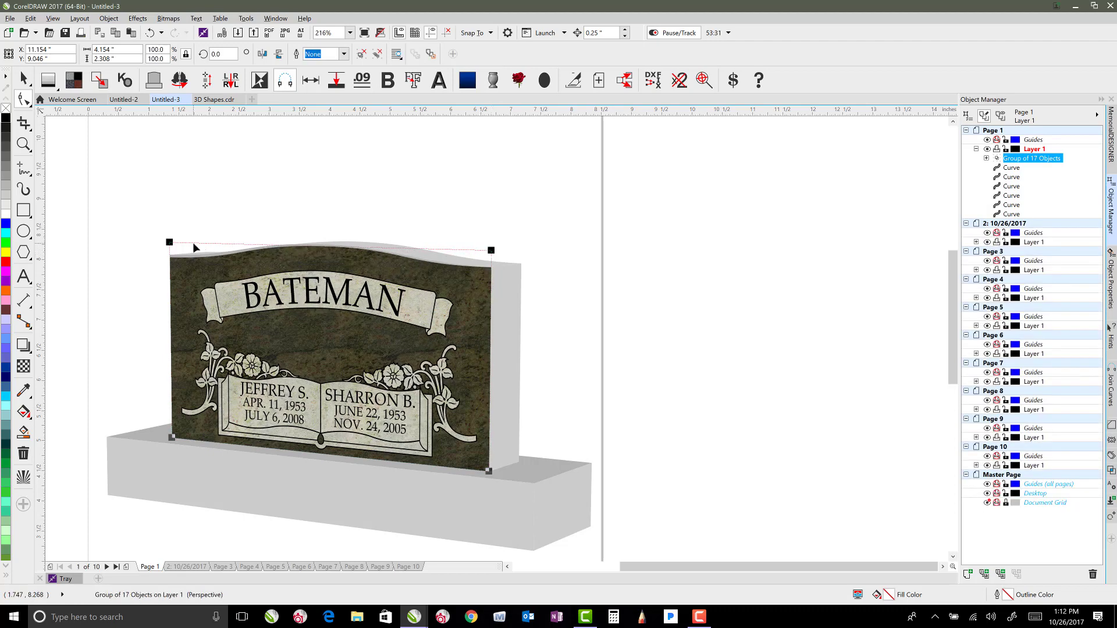
{"action": "left_click_drag", "start_coordinate": [169, 242], "coordinate": [169, 240]}
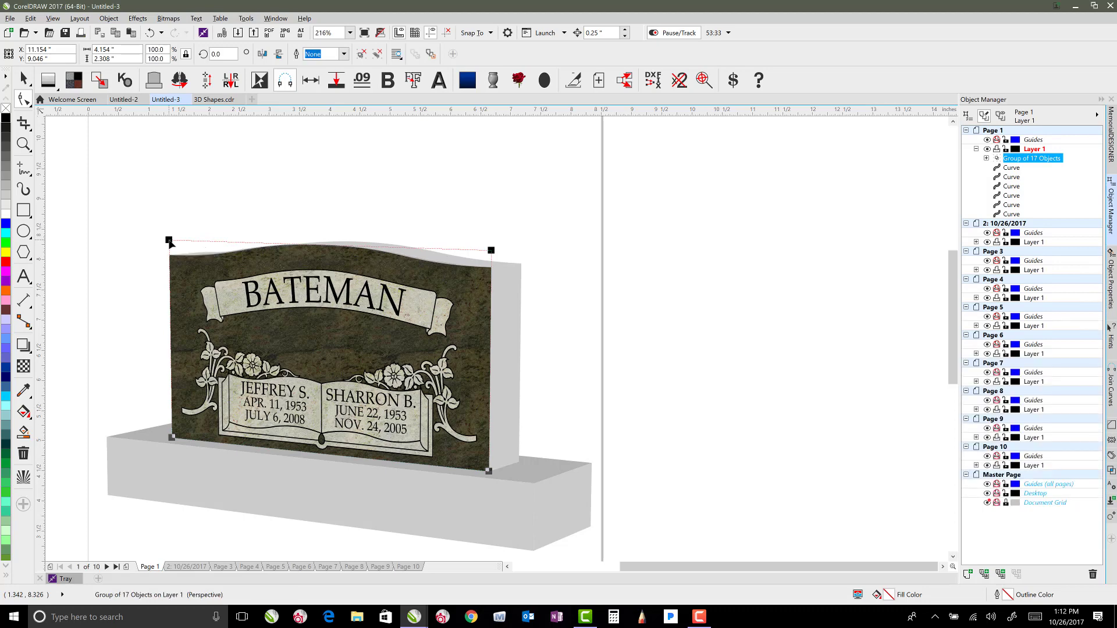
Step: Ungroup the perspective tablet and delete its green granite background shape, keeping the lettering and carving
{"action": "left_click", "coordinate": [378, 54]}
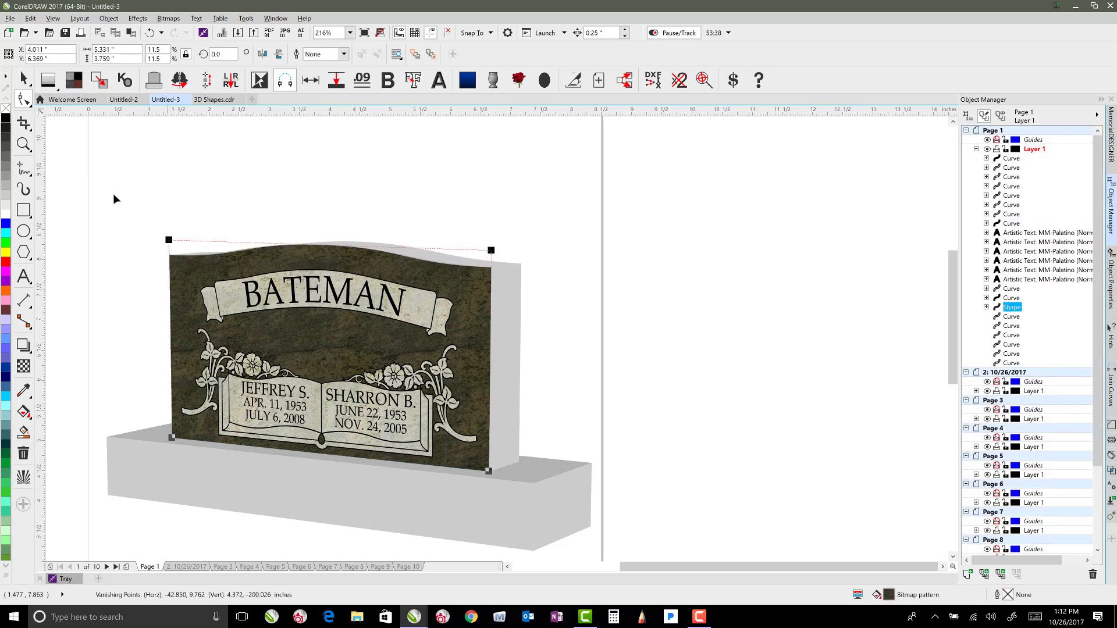
{"action": "key", "text": "space"}
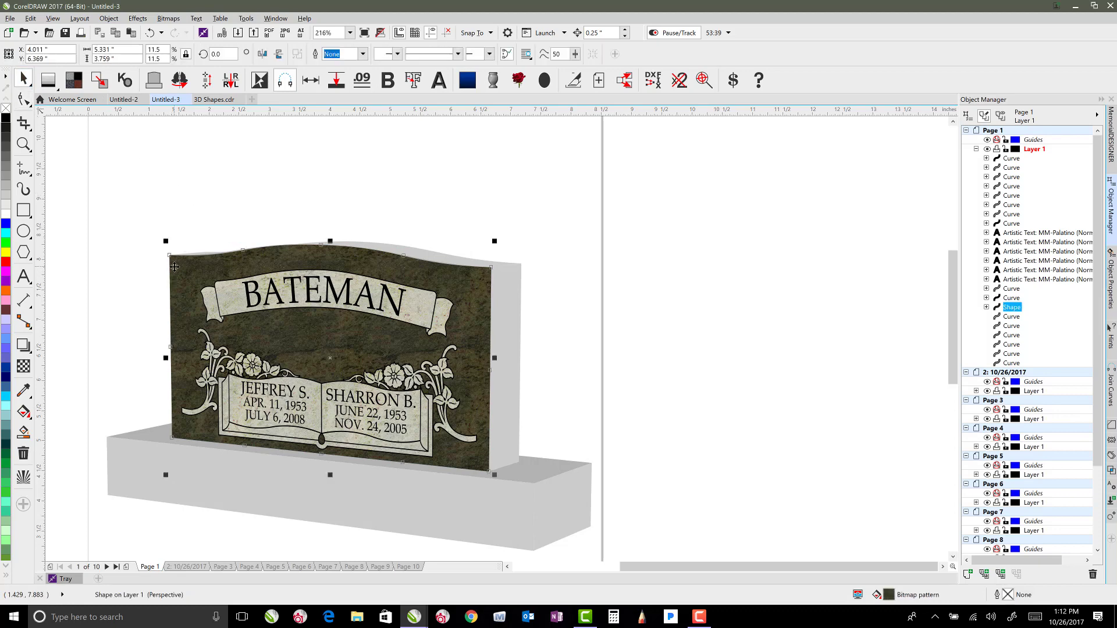
{"action": "key", "text": "Delete"}
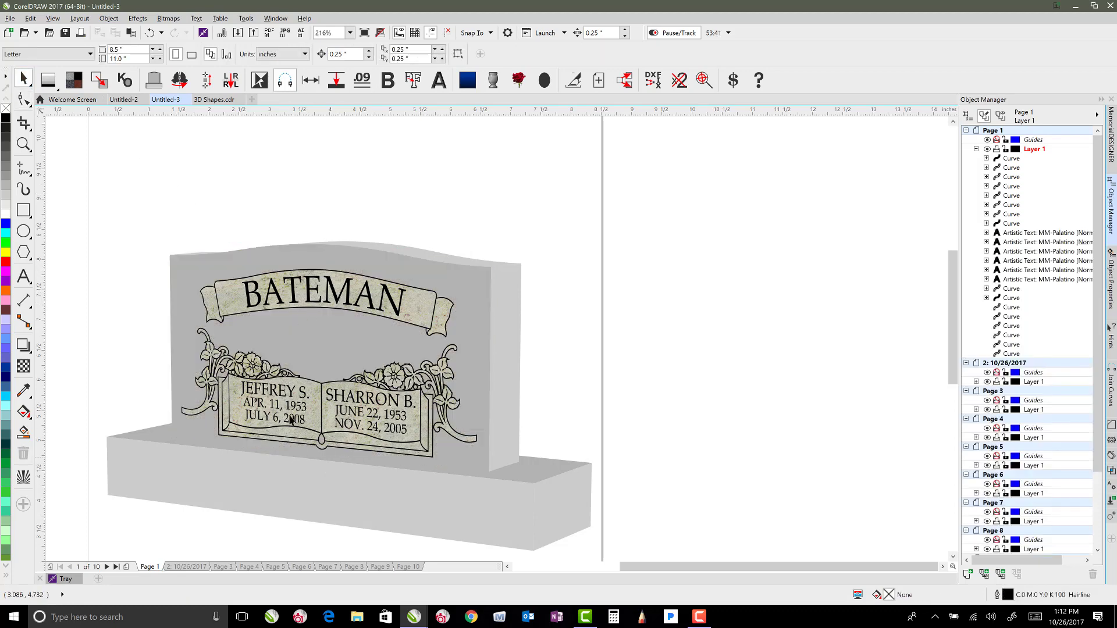
Step: Apply a mottled brown-pink granite color from MemorialDESIGNER to the entire 3D monument, including its carving and base
{"action": "left_click_drag", "start_coordinate": [74, 170], "coordinate": [681, 539]}
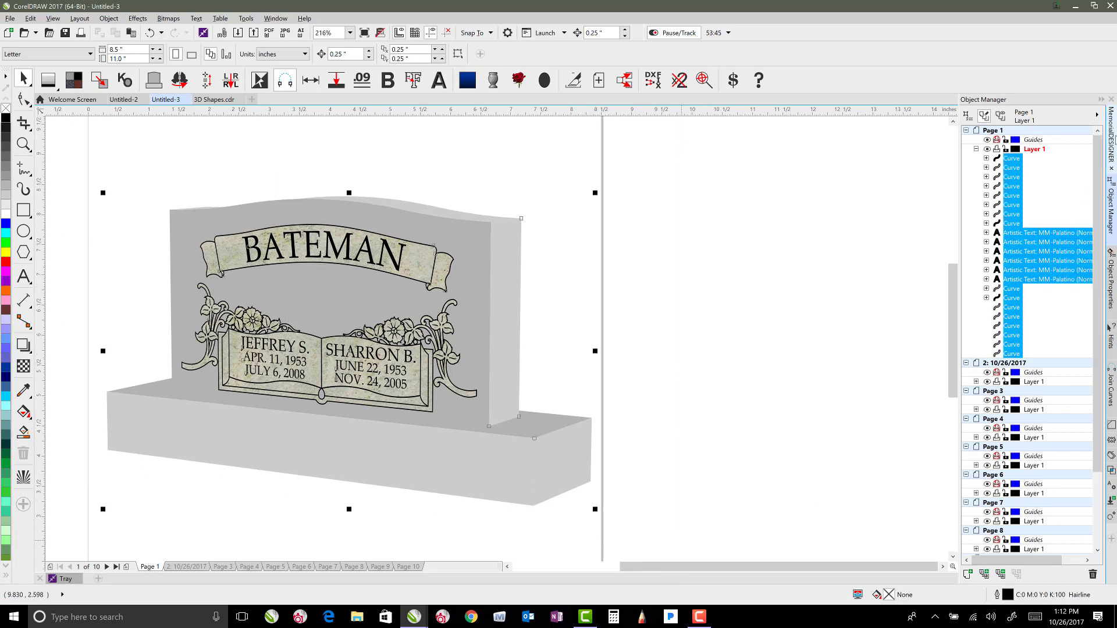
{"action": "left_click", "coordinate": [1105, 152]}
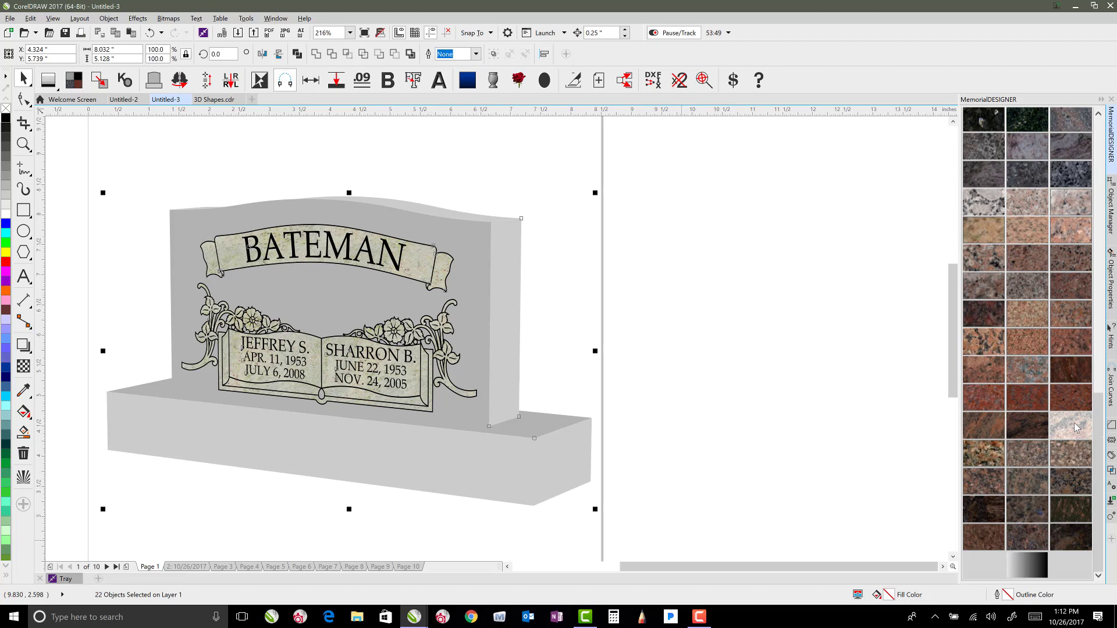
{"action": "left_click", "coordinate": [657, 211]}
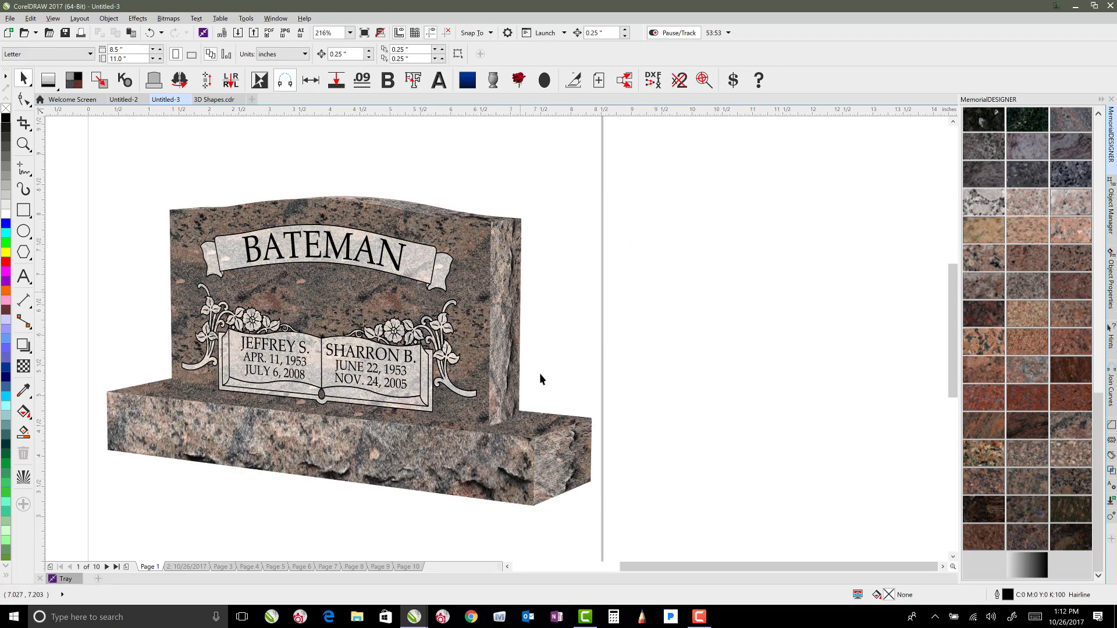
Step: Adjust the bitmap pattern fill on the base's long front face so the rock-pitch texture follows its slanted edges
{"action": "left_click", "coordinate": [552, 472]}
{"action": "left_click", "coordinate": [440, 470]}
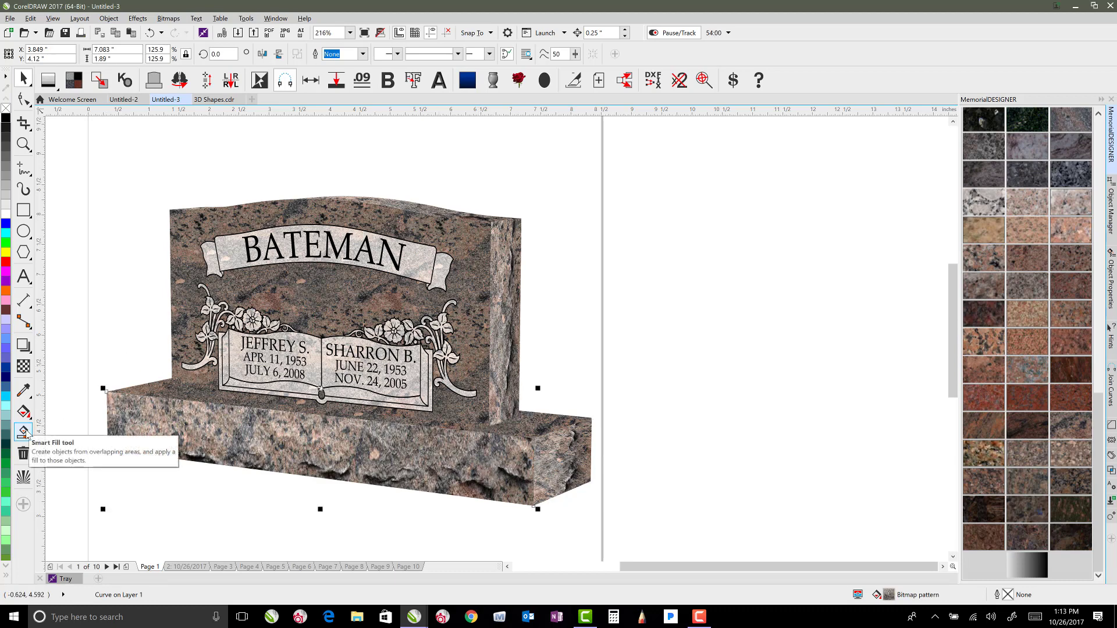
{"action": "left_click", "coordinate": [23, 411]}
{"action": "left_click_drag", "start_coordinate": [534, 449], "coordinate": [533, 472]}
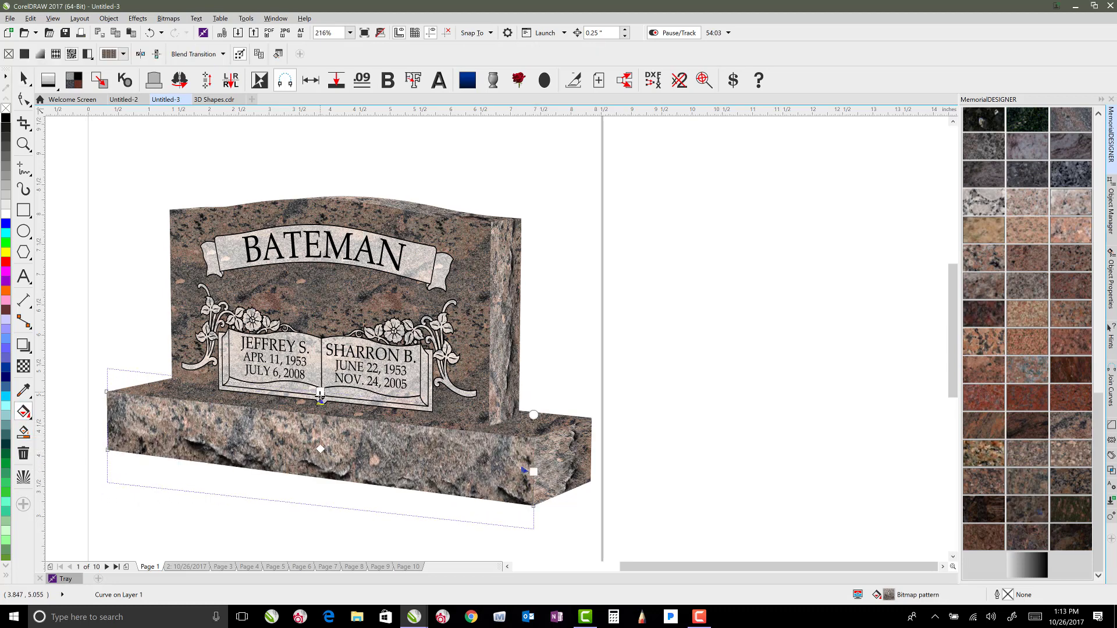
{"action": "left_click_drag", "start_coordinate": [319, 396], "coordinate": [320, 411]}
Step: Rotate and enlarge the granite pattern fill on the base's short end face to match its perspective
{"action": "left_click", "coordinate": [577, 442]}
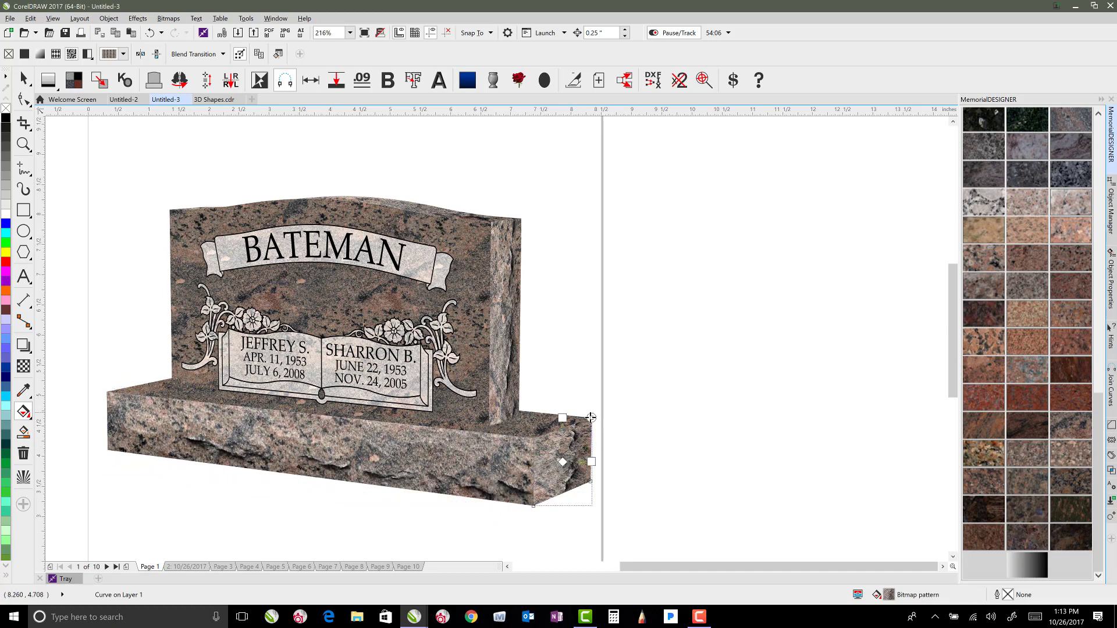
{"action": "left_click_drag", "start_coordinate": [591, 418], "coordinate": [631, 488]}
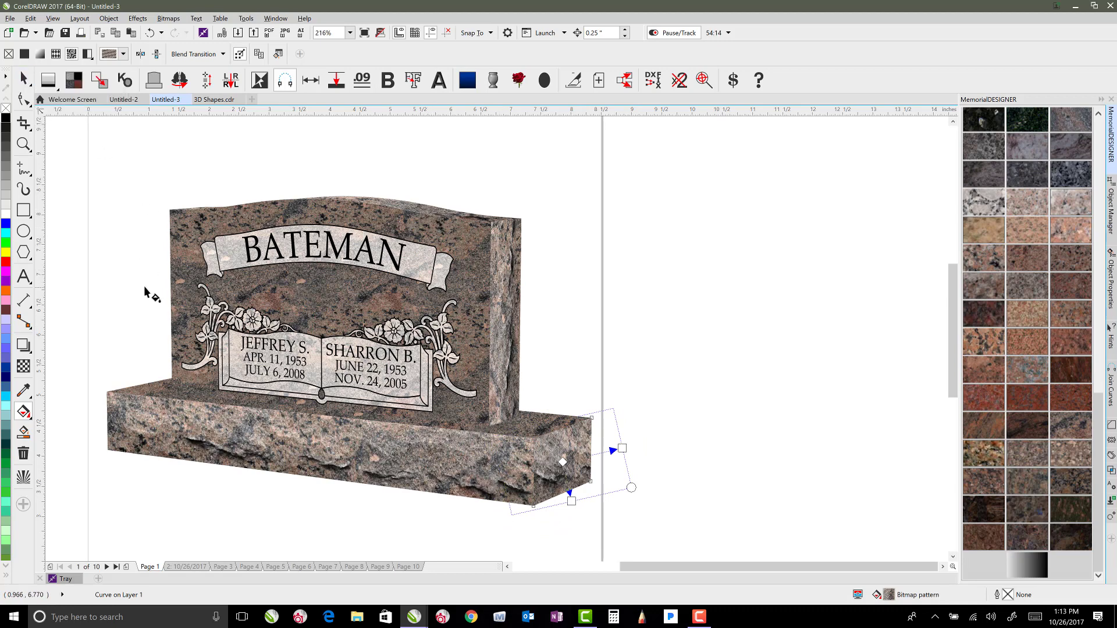
{"action": "left_click", "coordinate": [24, 78]}
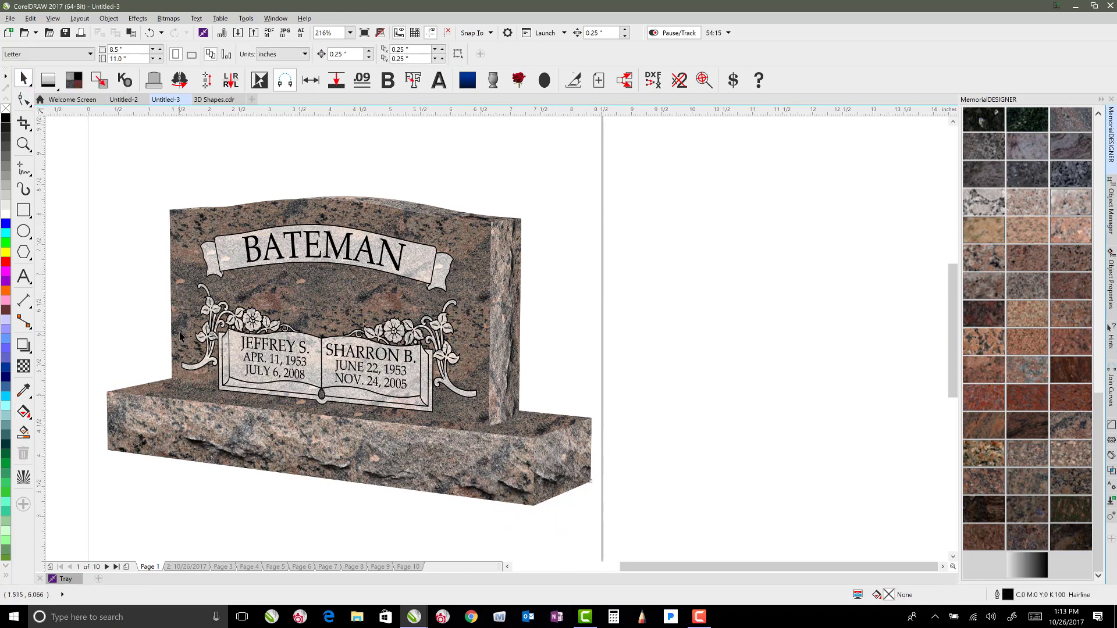
Step: Duplicate the tablet's front face in place and fill the copy with black
{"action": "left_click", "coordinate": [170, 386]}
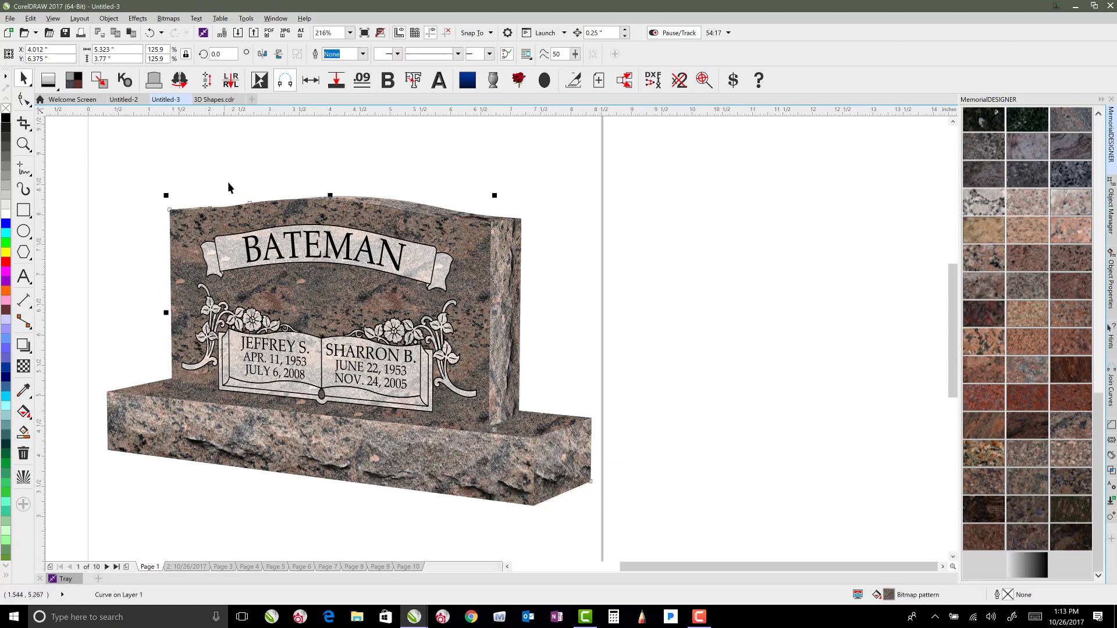
{"action": "left_click", "coordinate": [202, 158]}
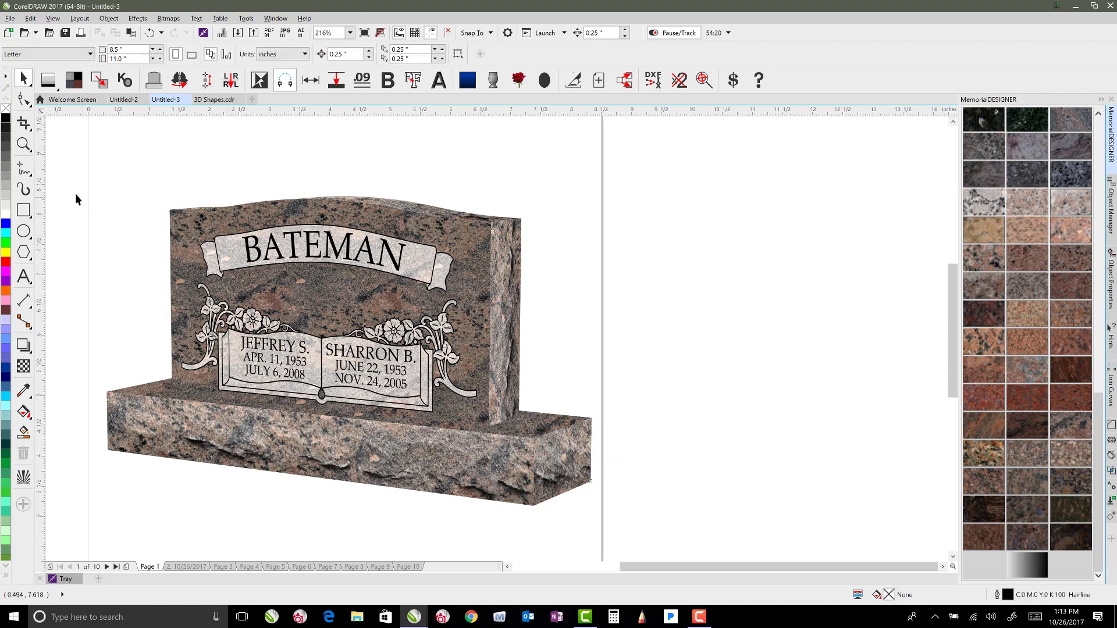
{"action": "left_click", "coordinate": [182, 233]}
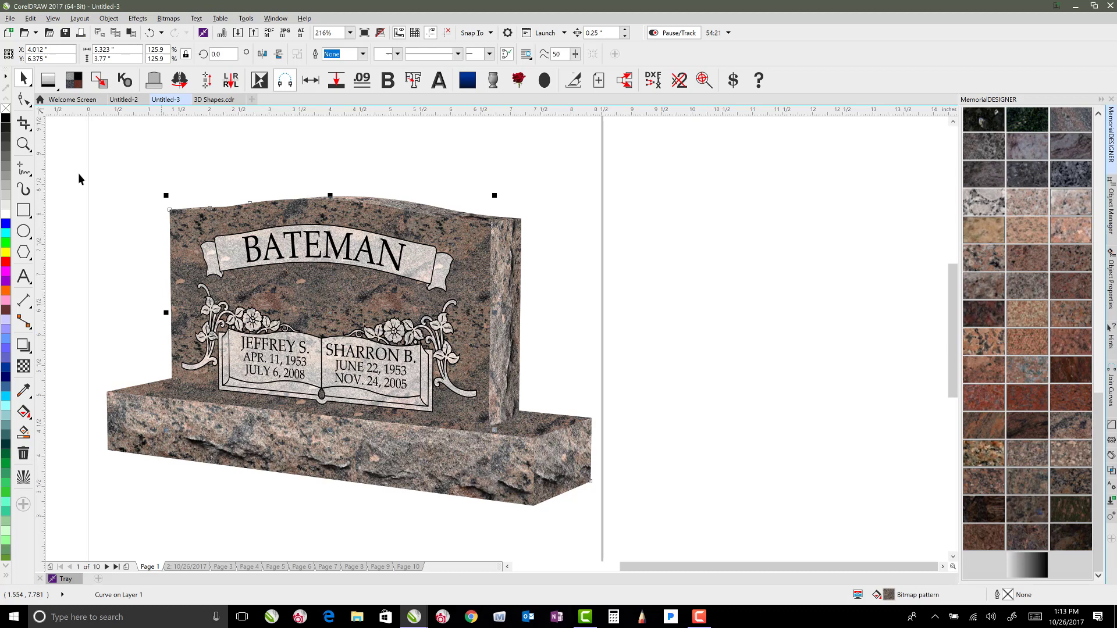
{"action": "left_click", "coordinate": [6, 118]}
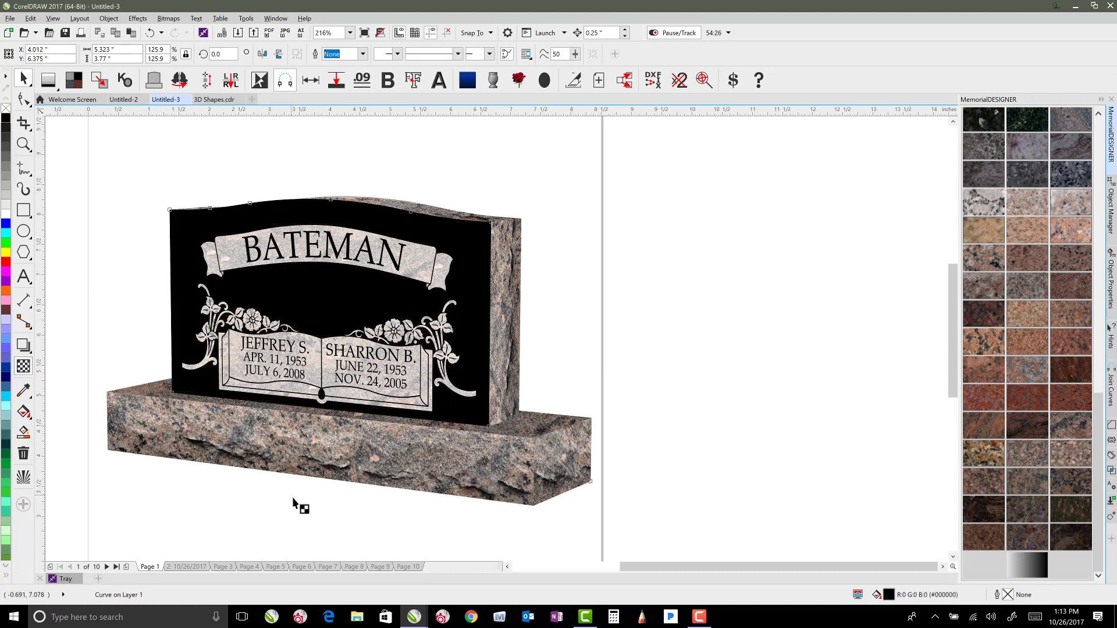
Step: Fade the black copy upward with a linear transparency so it shades only the lower part of the tablet face
{"action": "left_click_drag", "start_coordinate": [293, 498], "coordinate": [159, 534]}
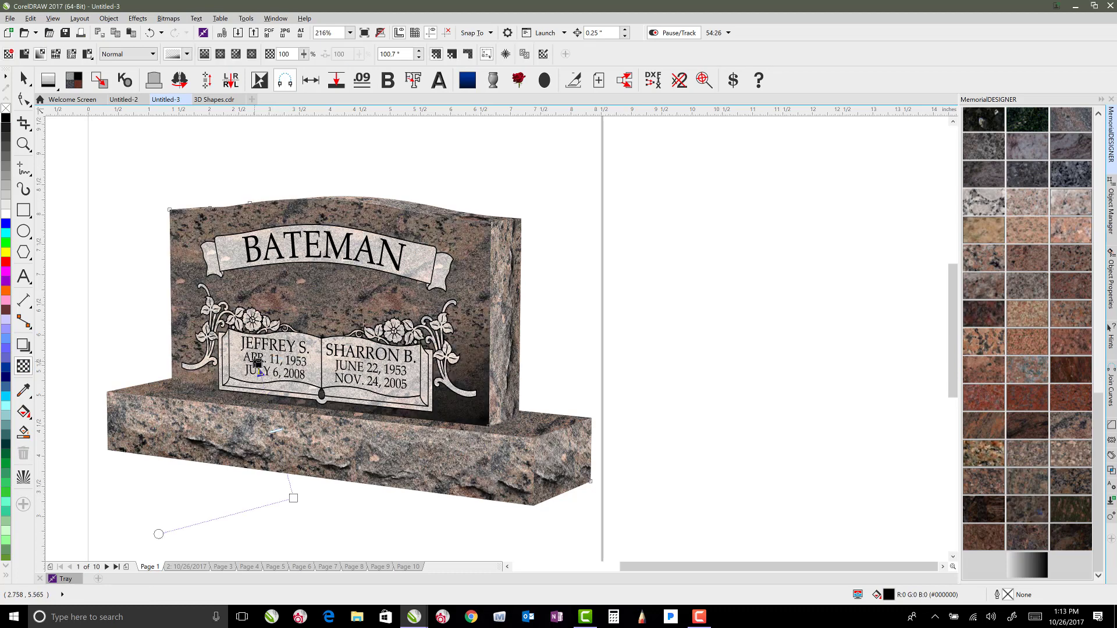
{"action": "left_click_drag", "start_coordinate": [255, 361], "coordinate": [302, 327]}
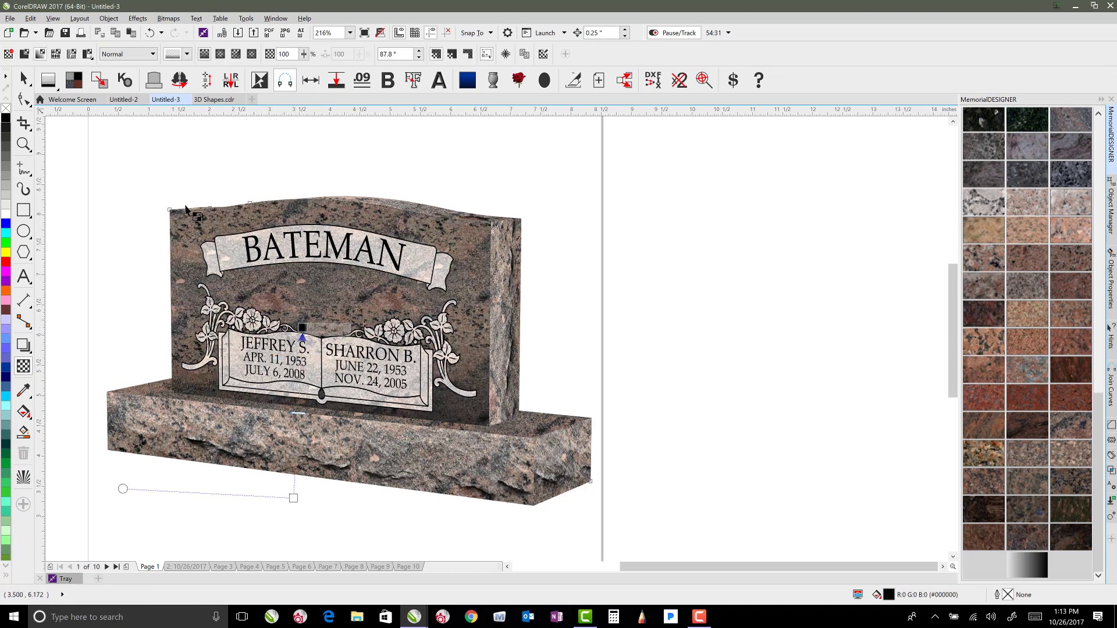
{"action": "key", "text": "space"}
{"action": "left_click", "coordinate": [615, 263]}
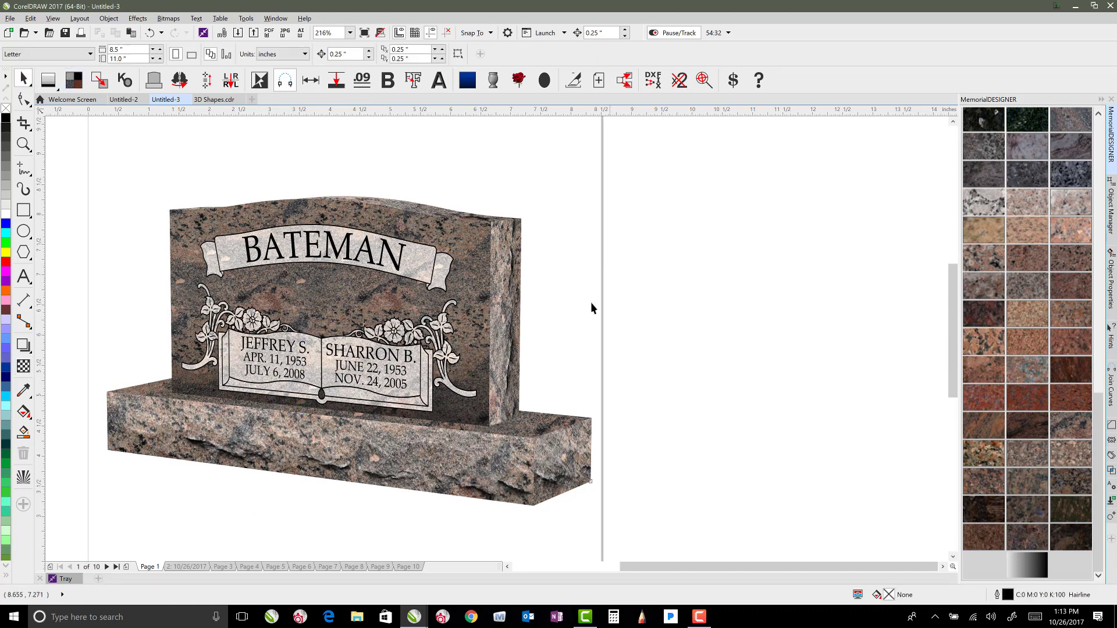
Step: Move the complete monument straight down the cover page to leave room for a title above it
{"action": "scroll", "coordinate": [512, 340], "scroll_direction": "down", "scroll_amount": 3}
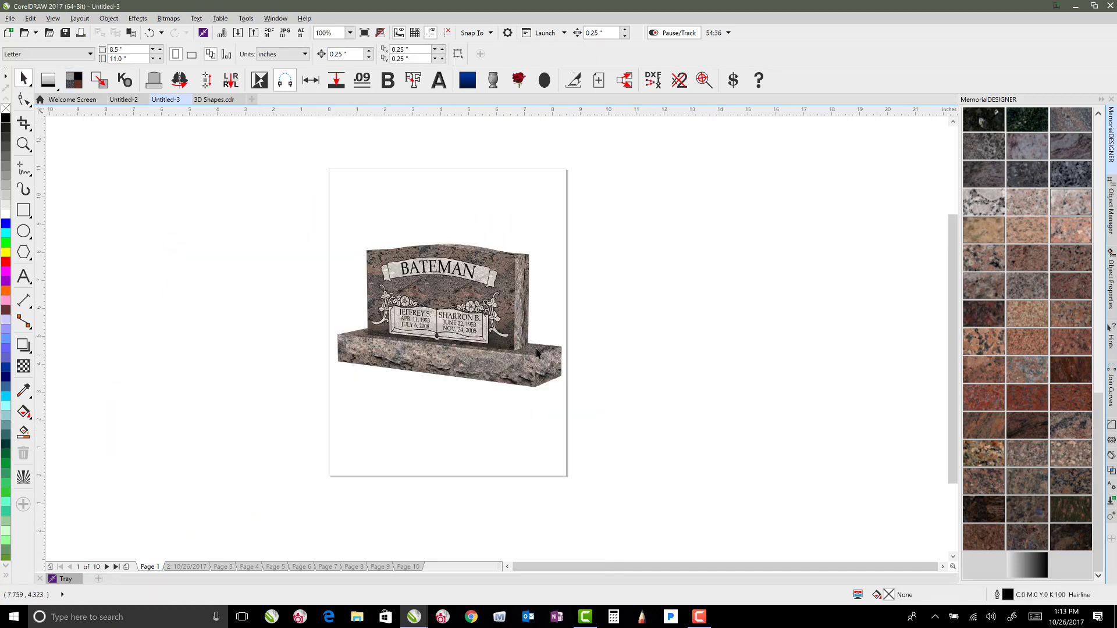
{"action": "left_click", "coordinate": [536, 353]}
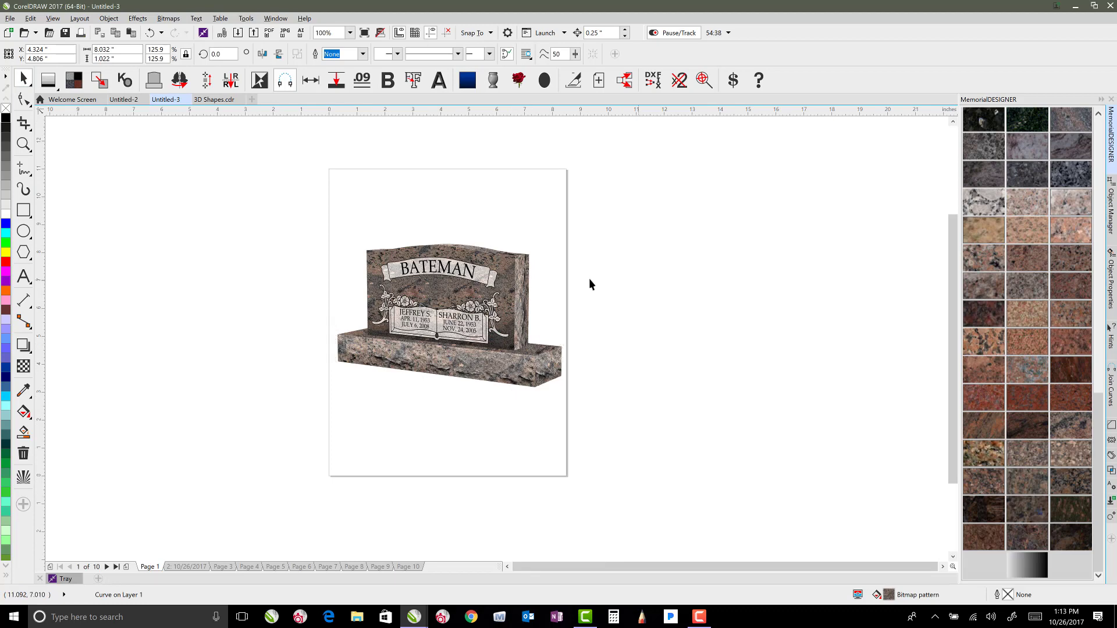
{"action": "left_click_drag", "start_coordinate": [285, 208], "coordinate": [612, 424]}
{"action": "left_click_drag", "start_coordinate": [466, 298], "coordinate": [466, 338]}
{"action": "left_click", "coordinate": [229, 270]}
Step: Add the two-line artistic text "COMPANION MONUMENTS" above the monument
{"action": "left_click", "coordinate": [24, 276]}
{"action": "left_click", "coordinate": [385, 225]}
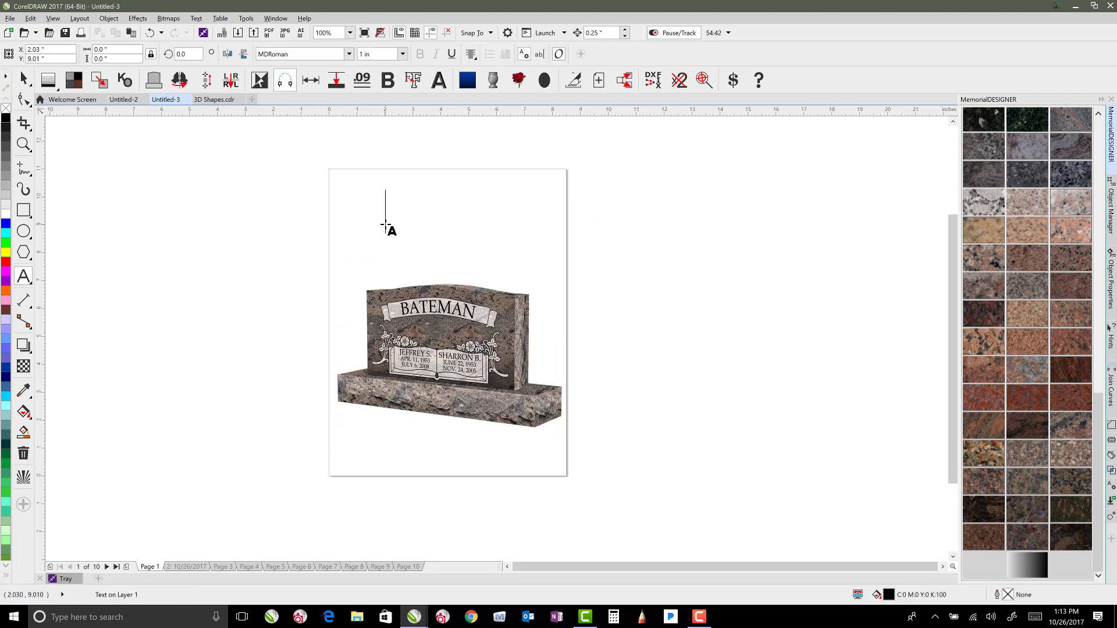
{"action": "type", "text": "COMPANION "}
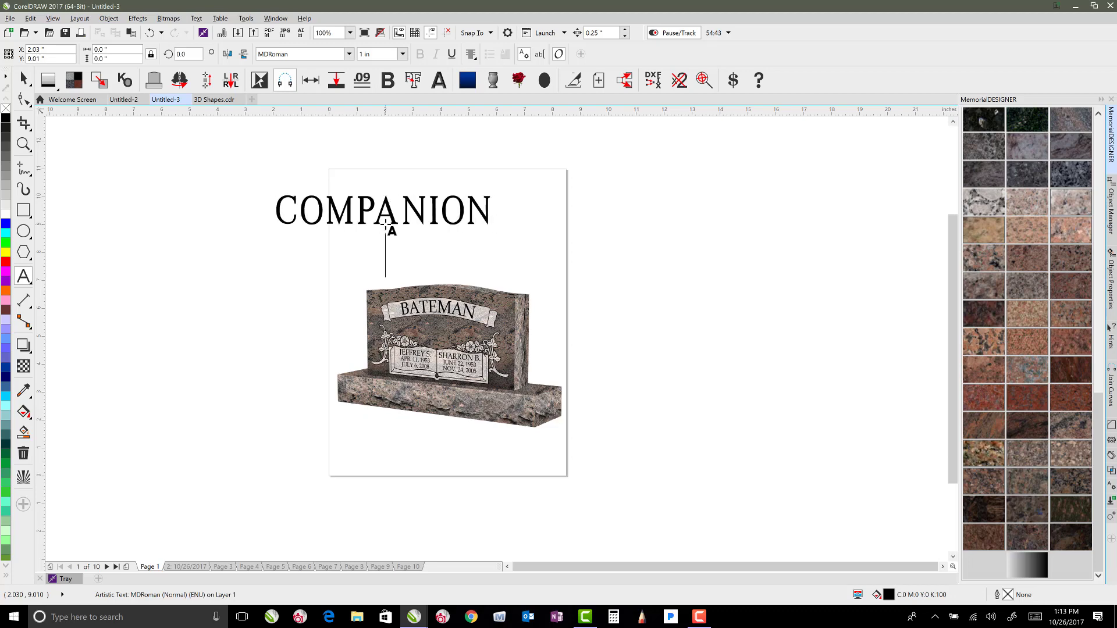
{"action": "type", "text": "MONUMENTS"}
{"action": "left_click", "coordinate": [23, 79]}
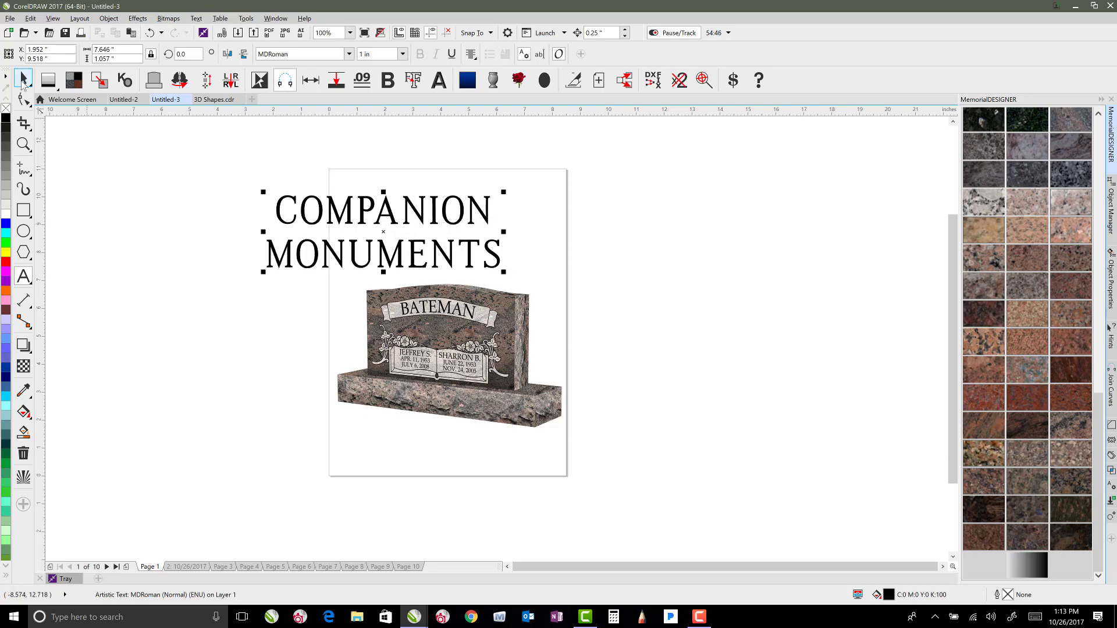
Step: Change the title's font to Maiandra GD
{"action": "left_click", "coordinate": [275, 52]}
{"action": "left_click", "coordinate": [348, 53]}
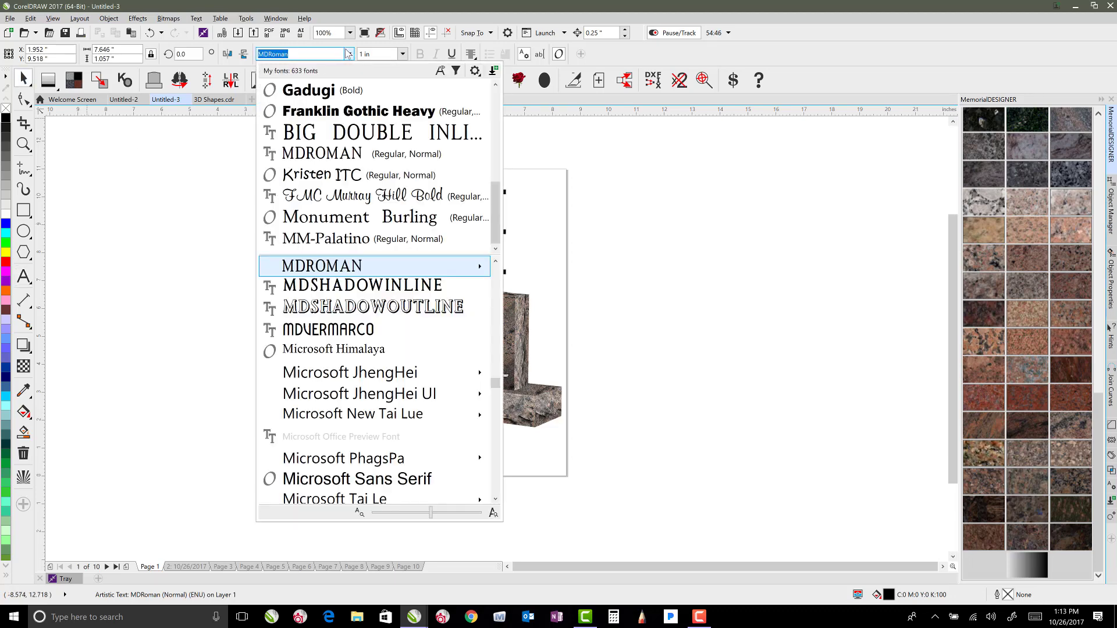
{"action": "scroll", "coordinate": [349, 195], "scroll_direction": "up", "scroll_amount": 4}
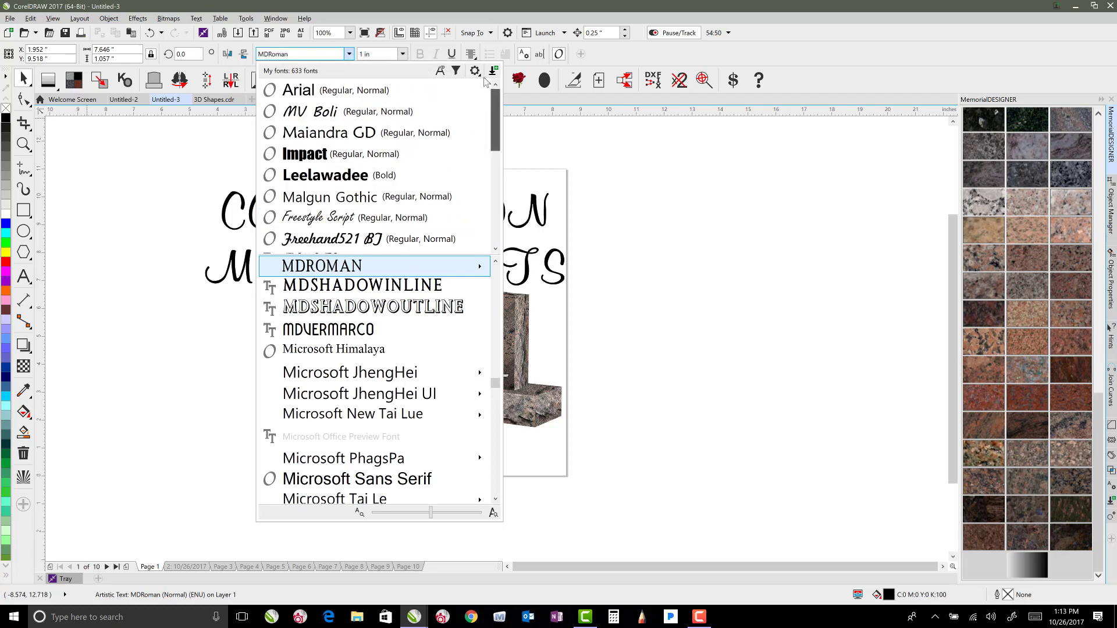
{"action": "left_click", "coordinate": [344, 133]}
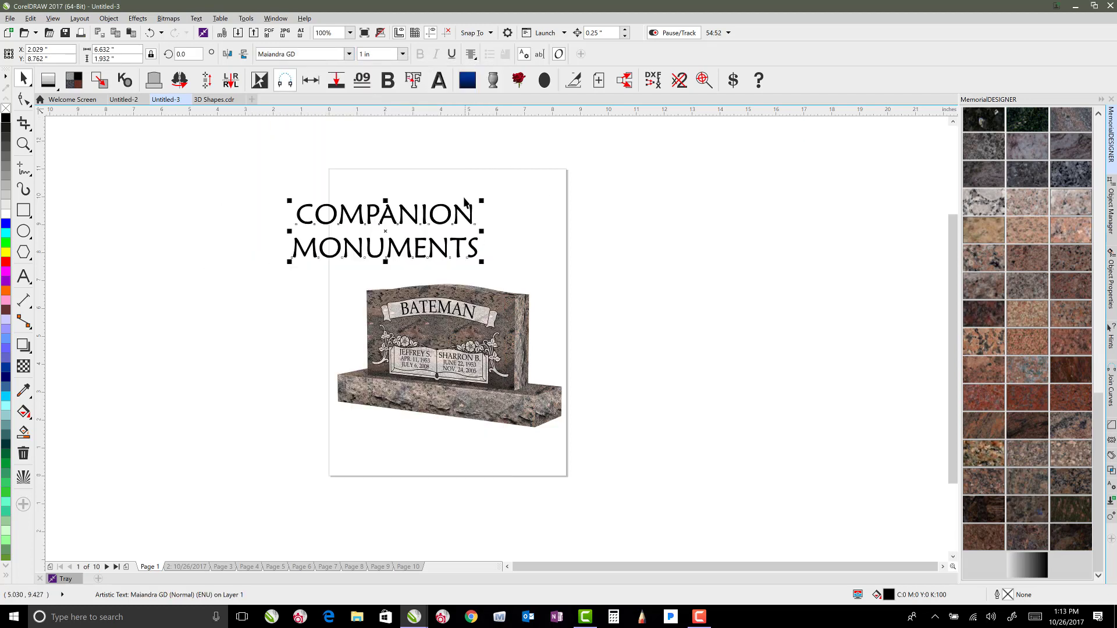
Step: Center the title on the page and move it straight up above the monument
{"action": "key", "text": "p"}
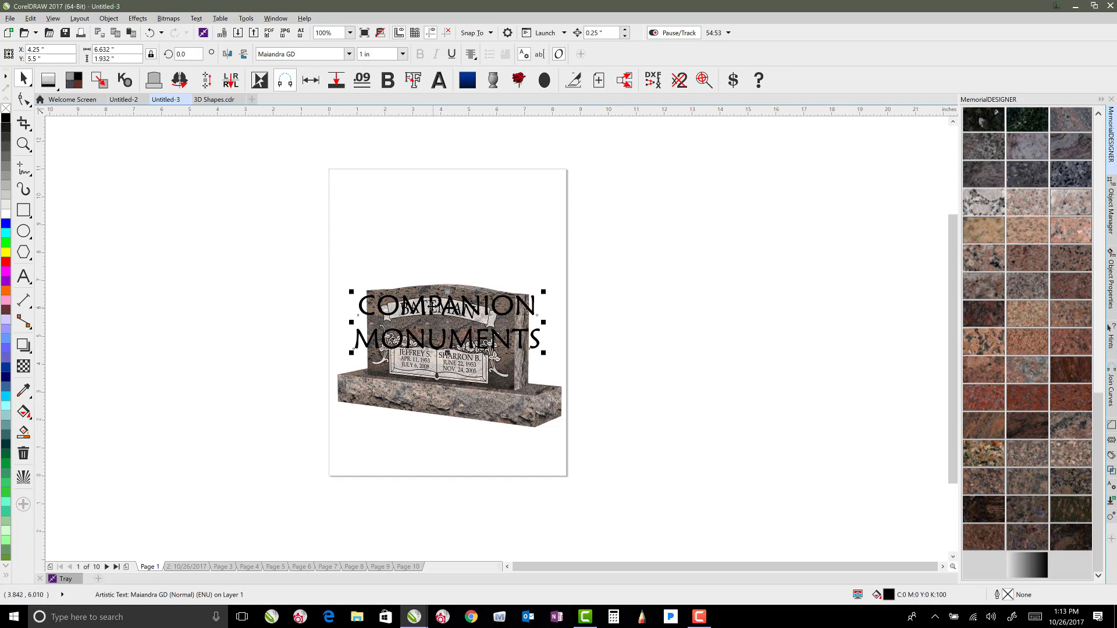
{"action": "left_click_drag", "start_coordinate": [433, 307], "coordinate": [426, 210]}
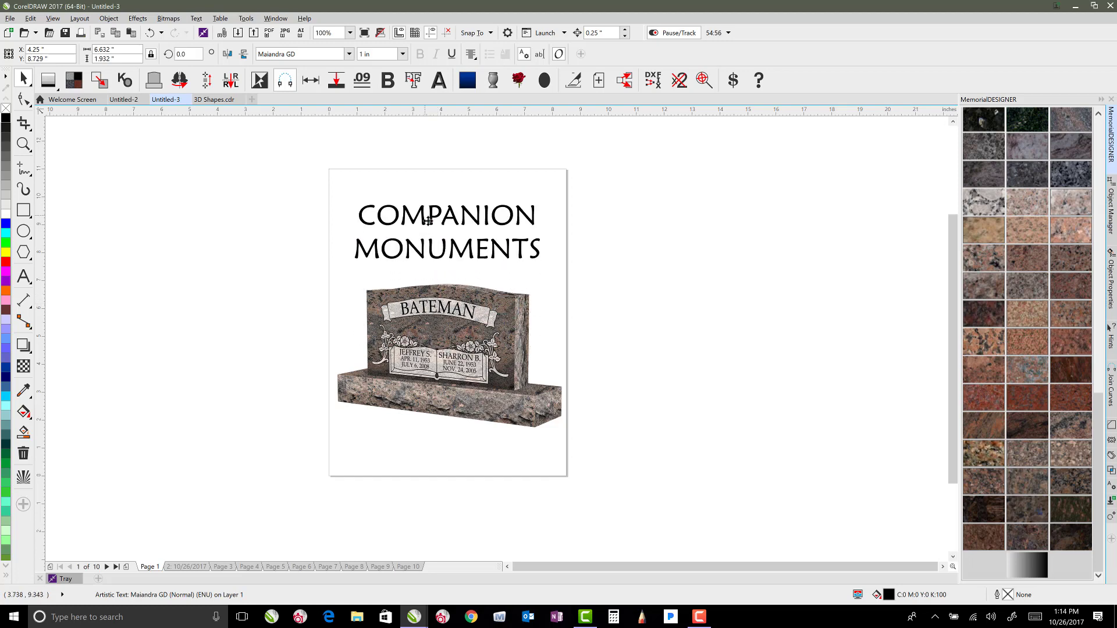
{"action": "left_click", "coordinate": [608, 290]}
Step: Review the finished cover up close and as a whole page, check the following catalog pages, and return to page 1
{"action": "key", "text": "F4"}
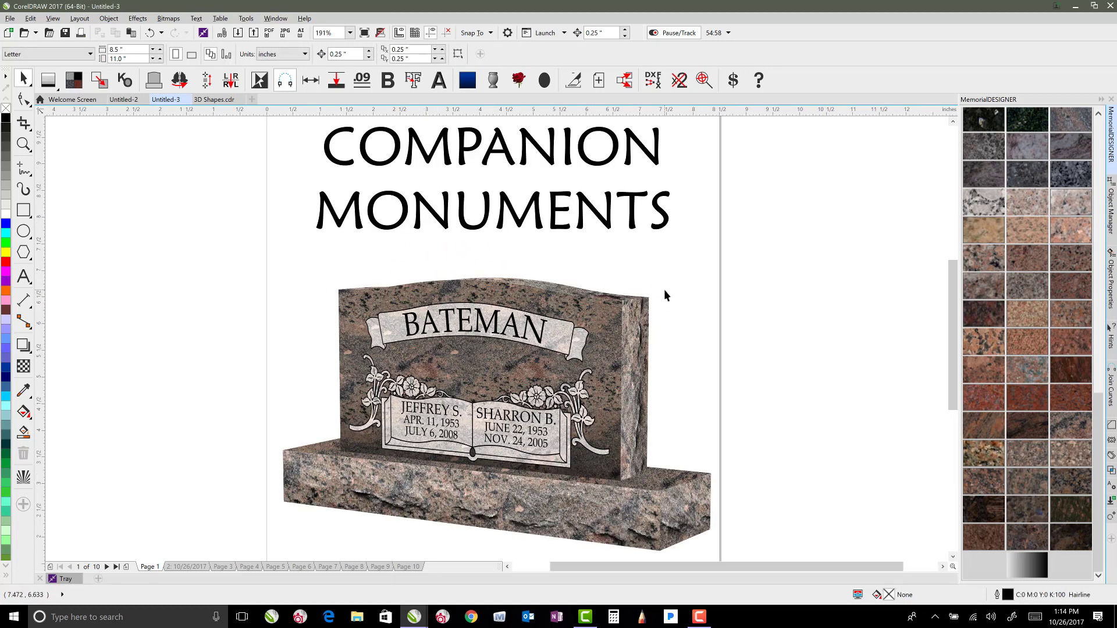
{"action": "key", "text": "F3"}
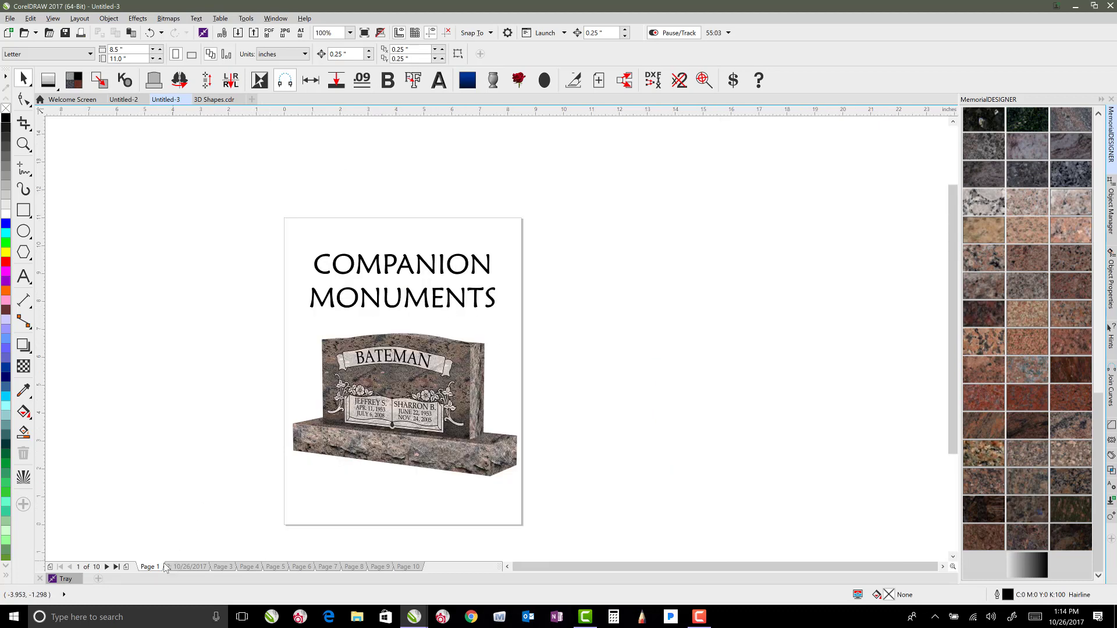
{"action": "left_click", "coordinate": [208, 568]}
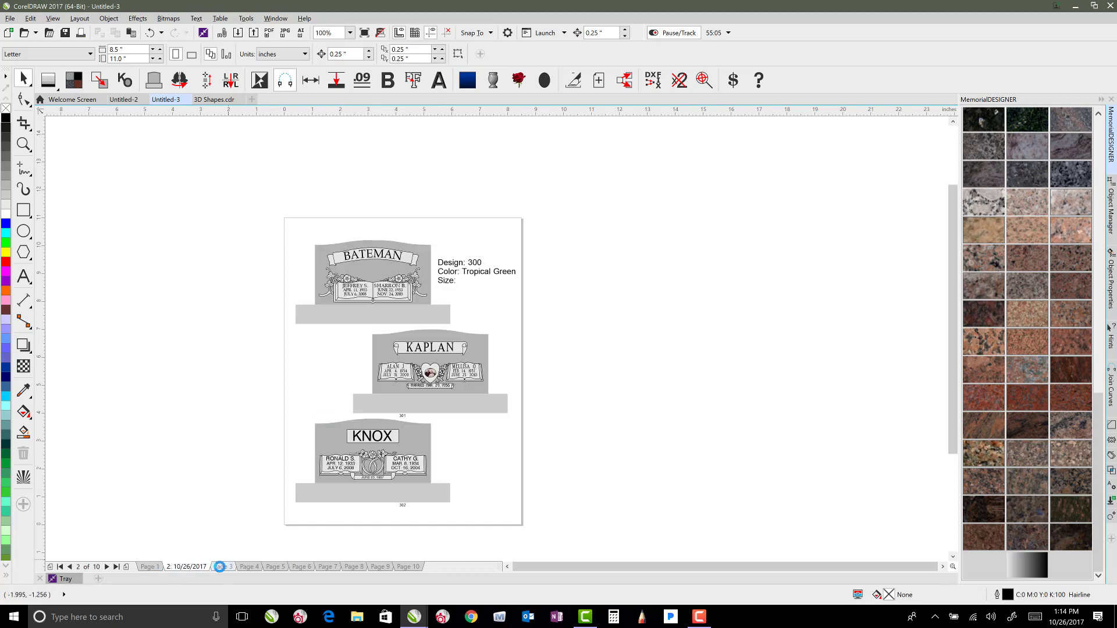
{"action": "left_click", "coordinate": [222, 567]}
{"action": "left_click", "coordinate": [152, 567]}
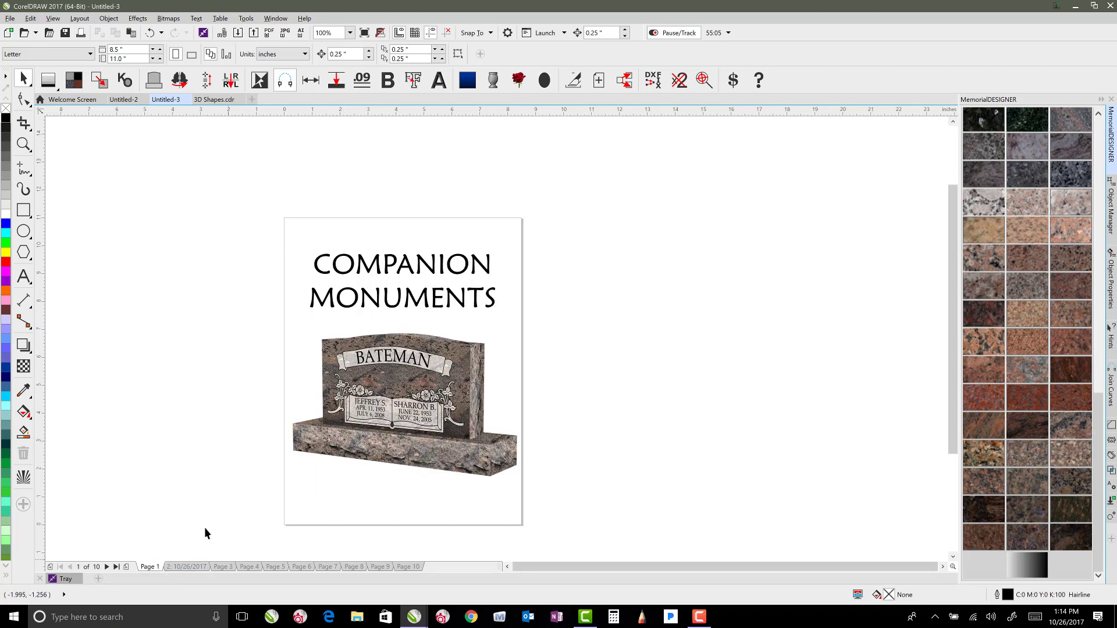
{"action": "key", "text": "F4"}
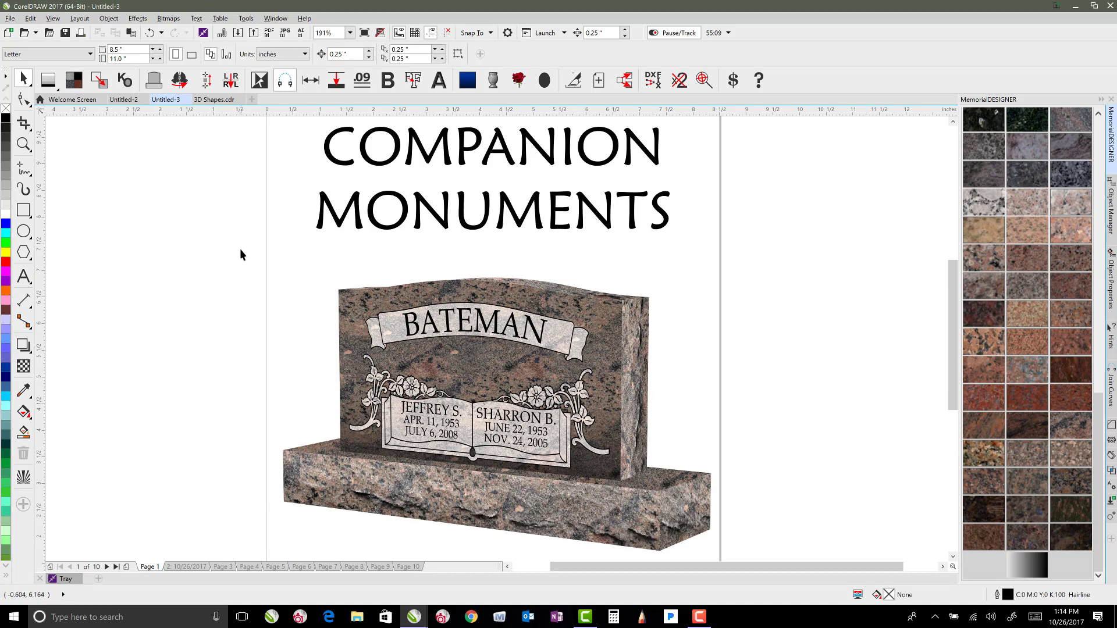